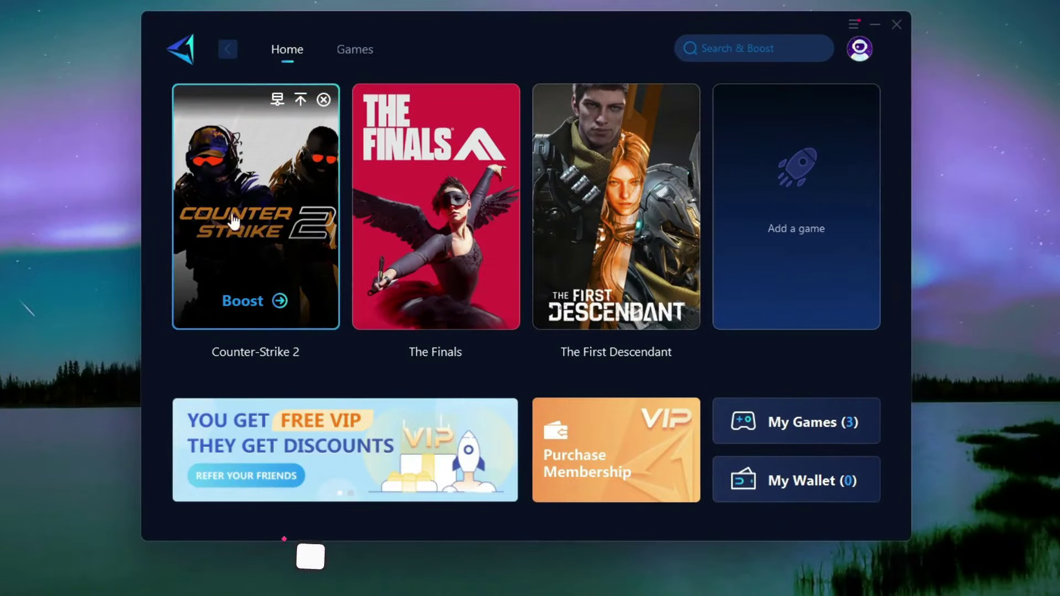
- Start boosting Counter-Strike 2 and browse the catalogue of supported games
left_click(246, 296)
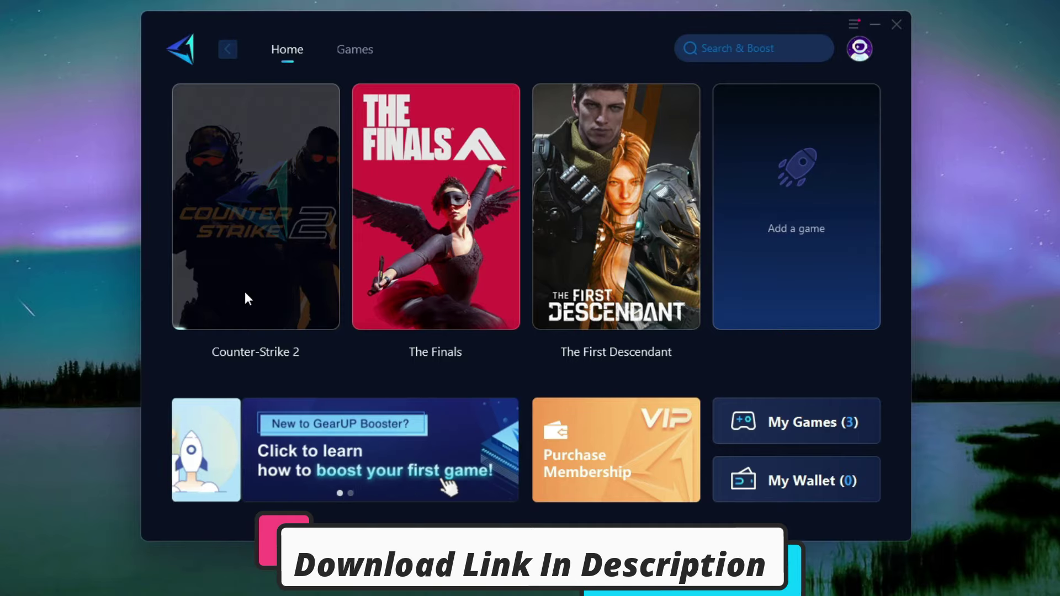
left_click(353, 50)
scroll(424, 286, "down", 5)
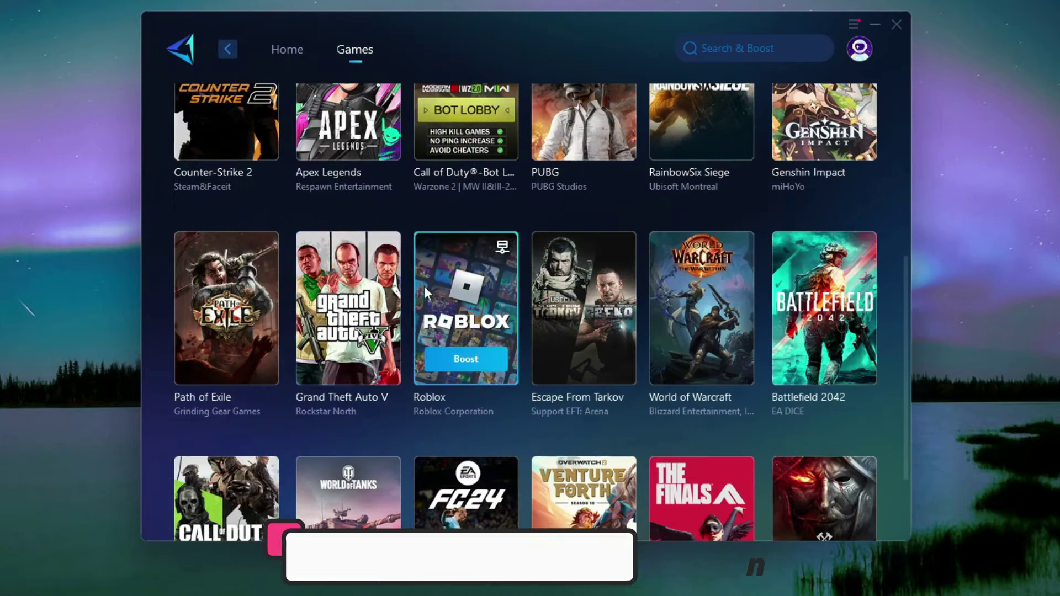
scroll(493, 270, "down", 2)
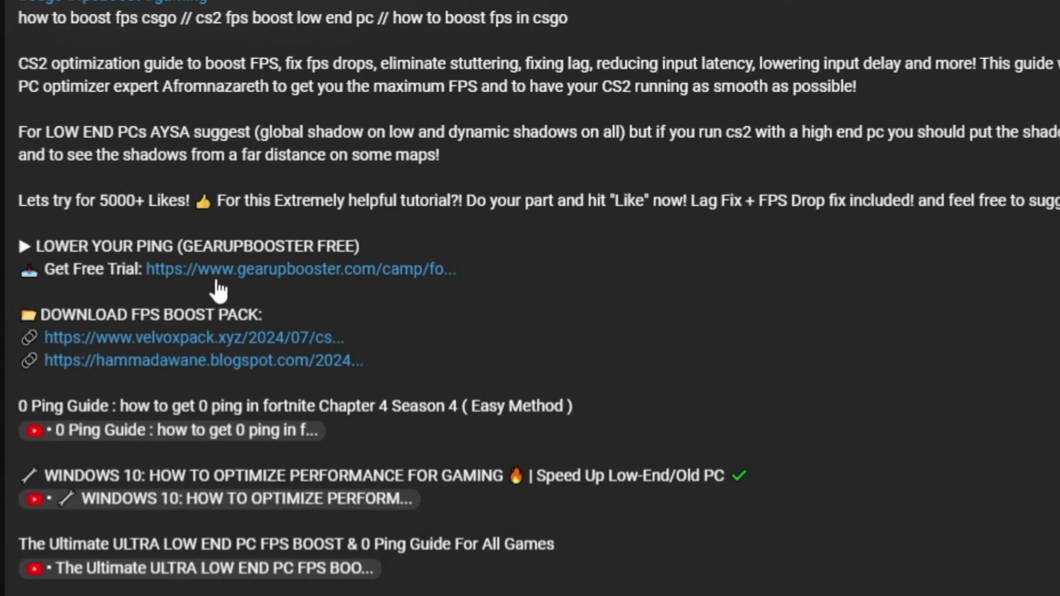
- Open the GearUP Booster free trial link in the video description
left_click(427, 276)
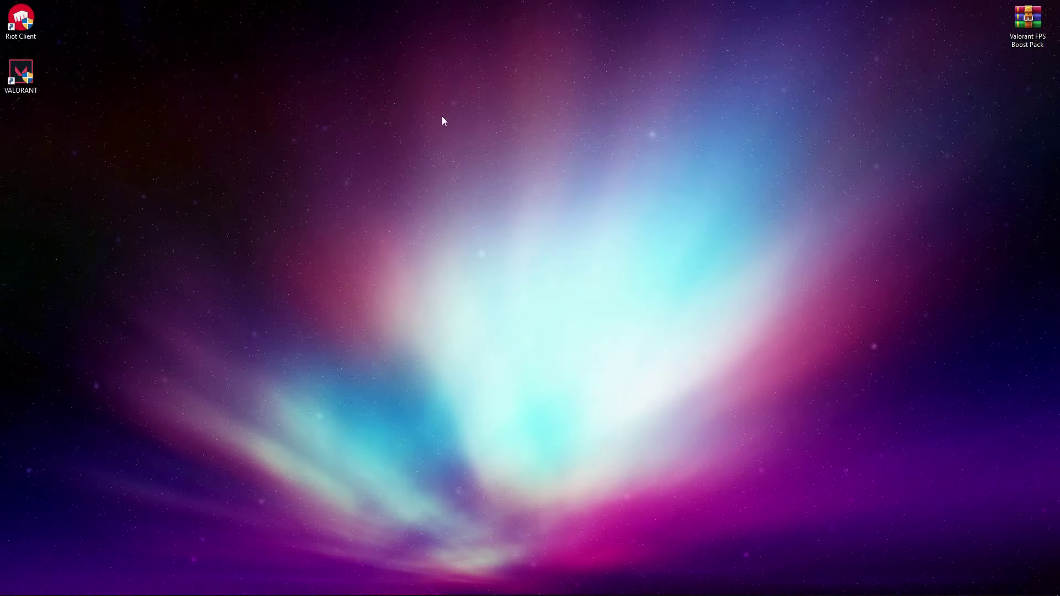
- Open the VALORANT desktop shortcut's file location and go to the Riot Games\VALORANT\live folder
right_click(36, 84)
left_click(71, 103)
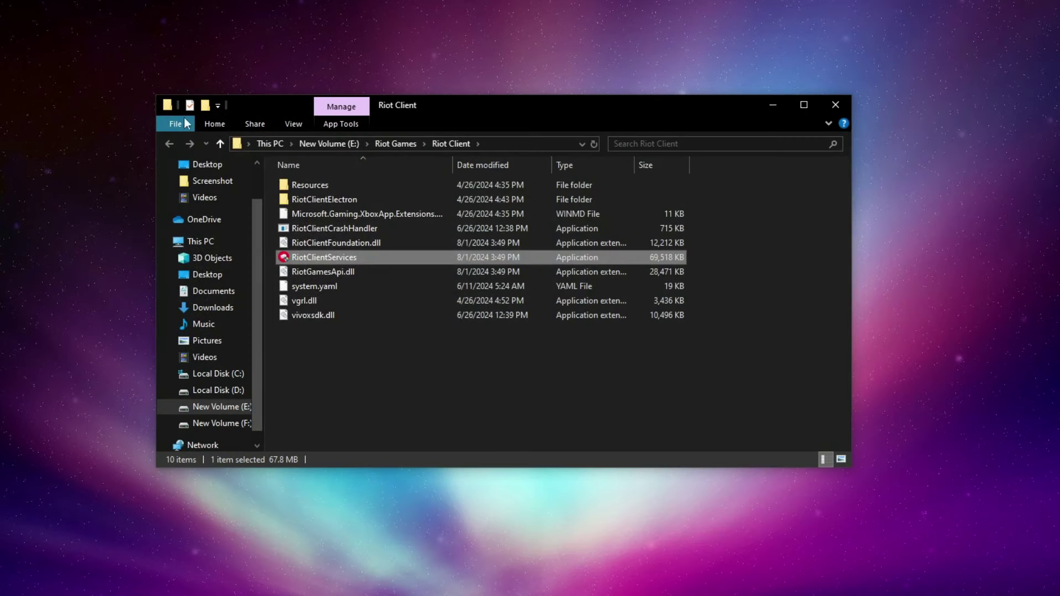
left_click(391, 144)
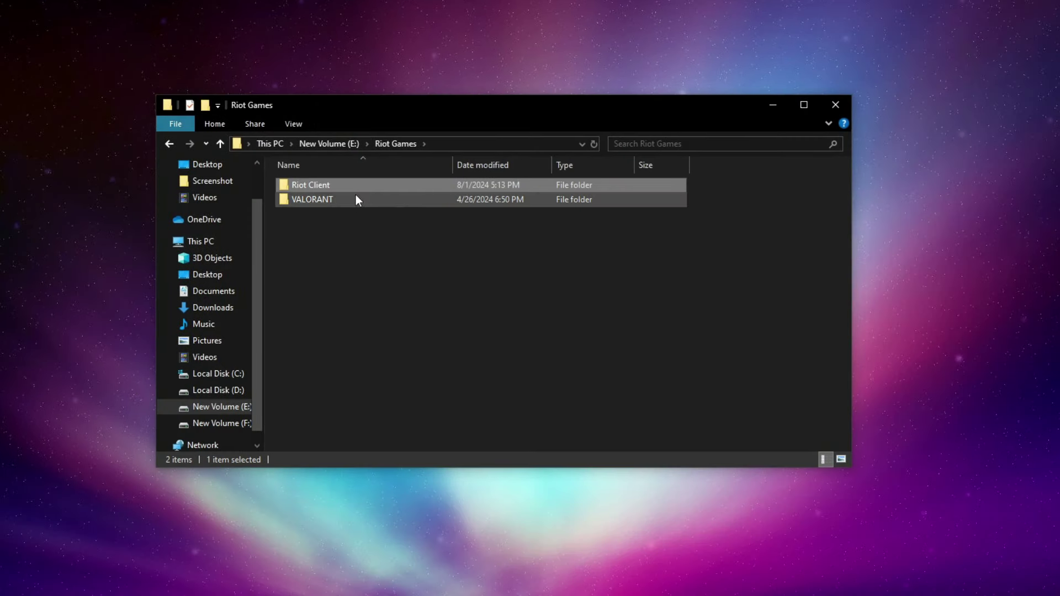
right_click(309, 200)
left_click(333, 210)
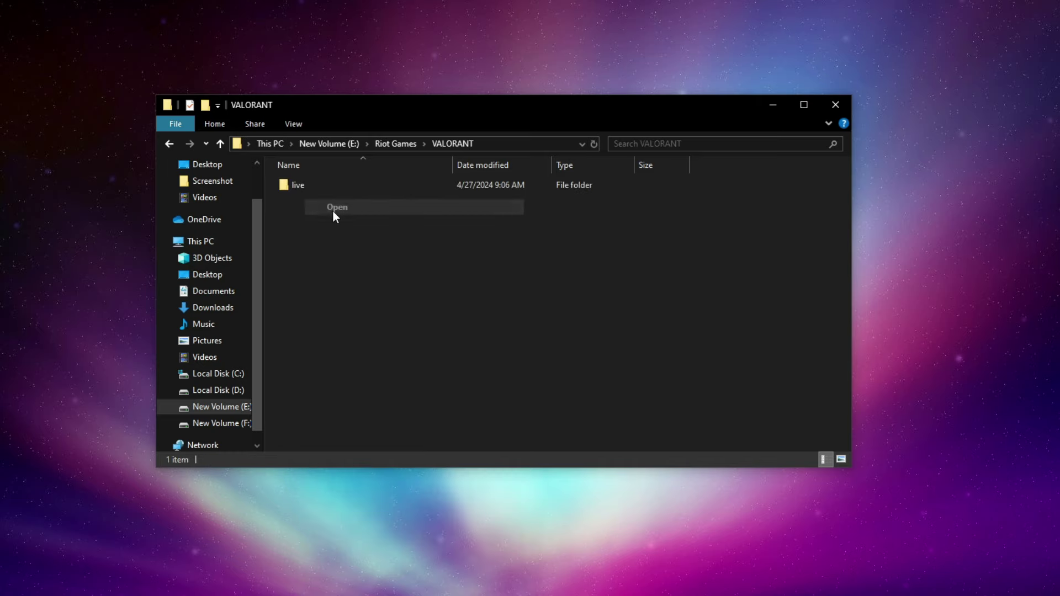
double_click(294, 190)
- Open the properties of the VALORANT application and disable full-screen optimisations in its compatibility settings
left_click(288, 246)
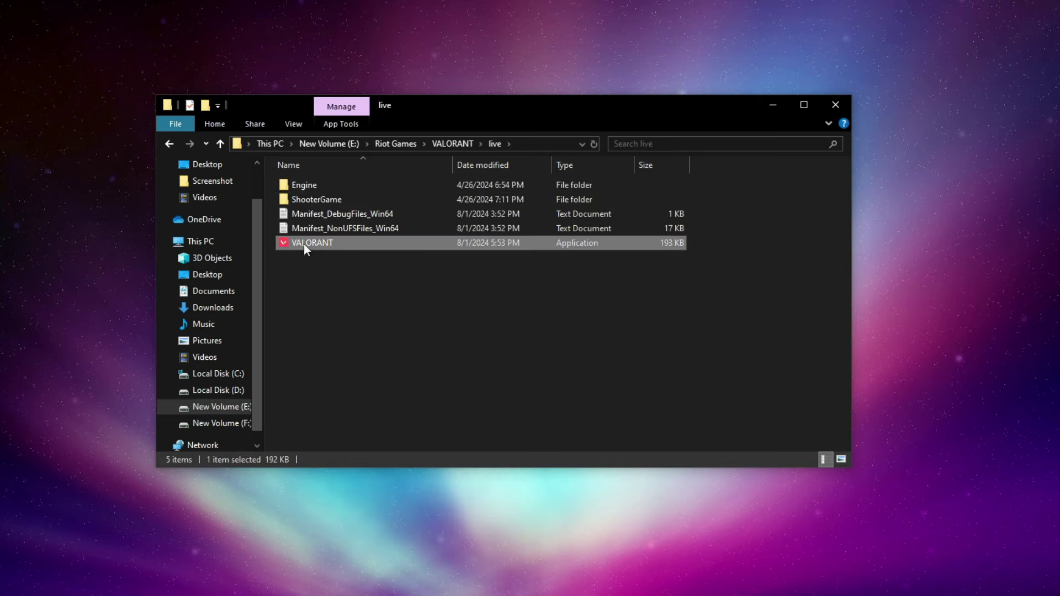
right_click(304, 244)
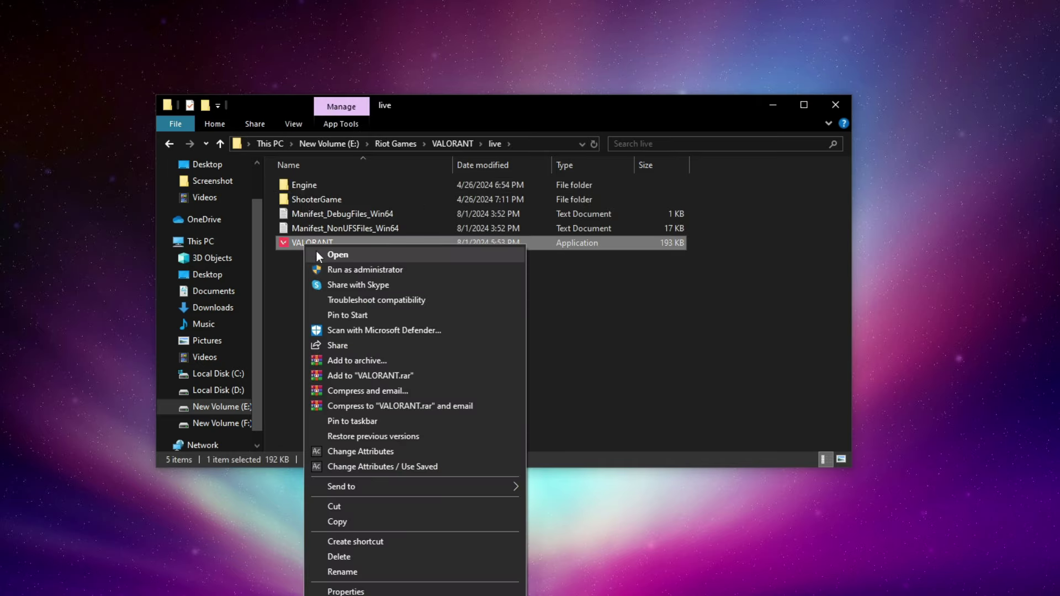
left_click(374, 591)
left_click_drag(436, 254, 435, 164)
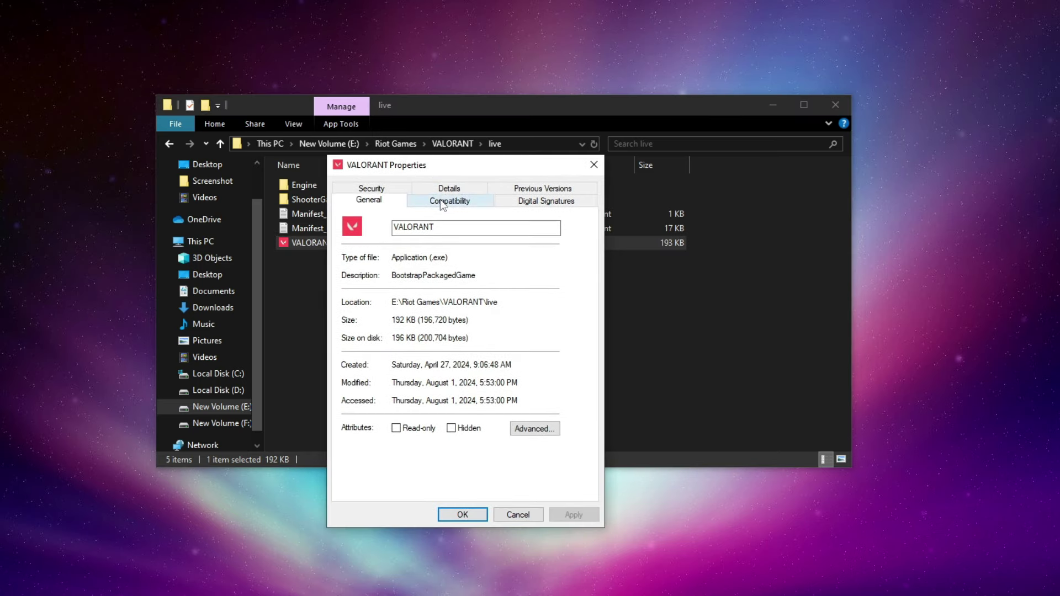
left_click(444, 203)
left_click(353, 404)
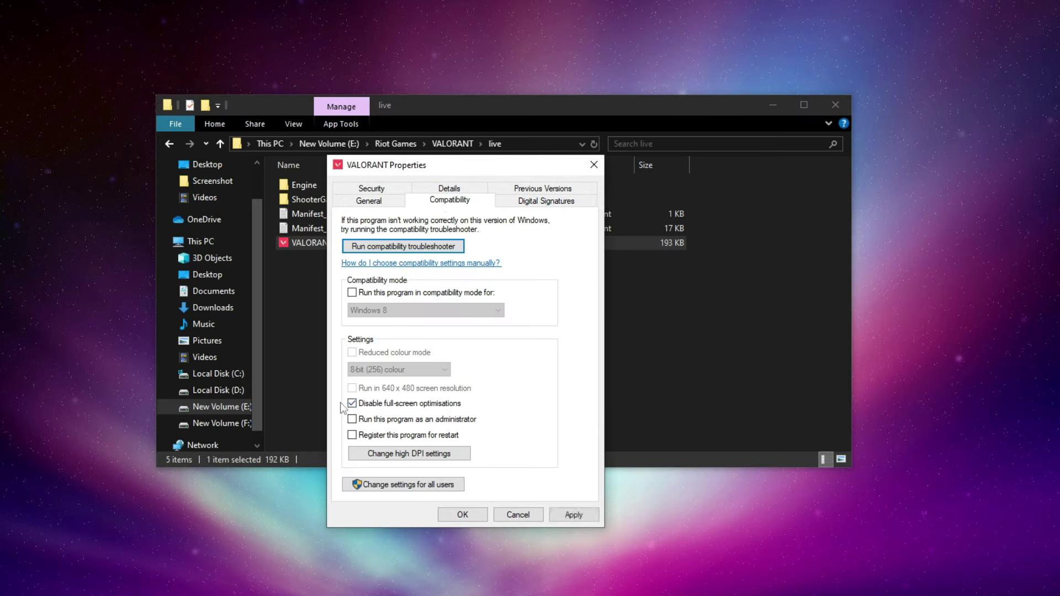
- Override VALORANT's high DPI scaling behaviour with scaling performed by Application, and apply the properties
left_click(388, 451)
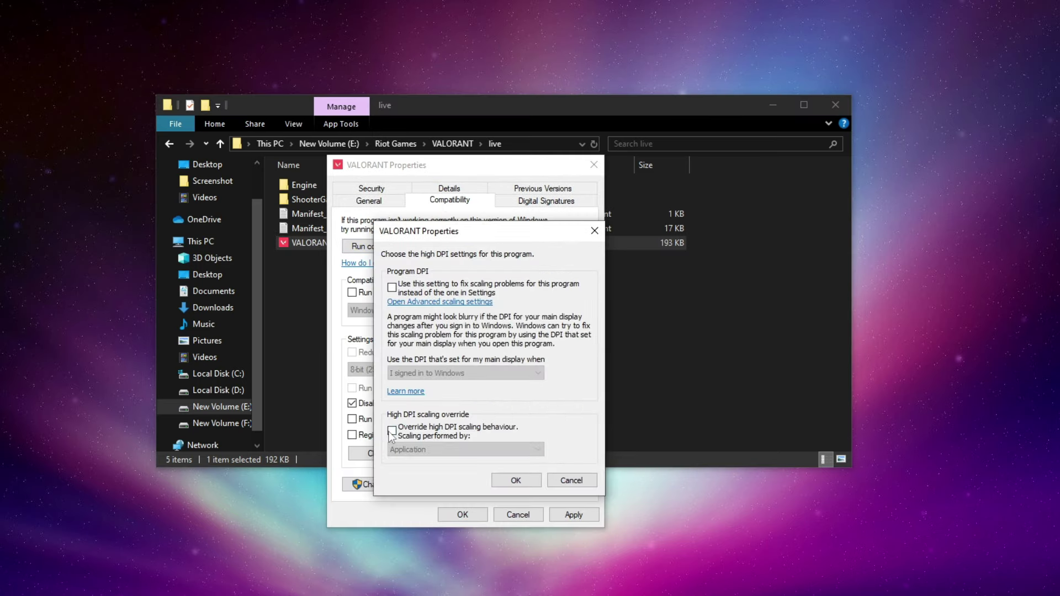
left_click(392, 431)
left_click(411, 449)
left_click(415, 463)
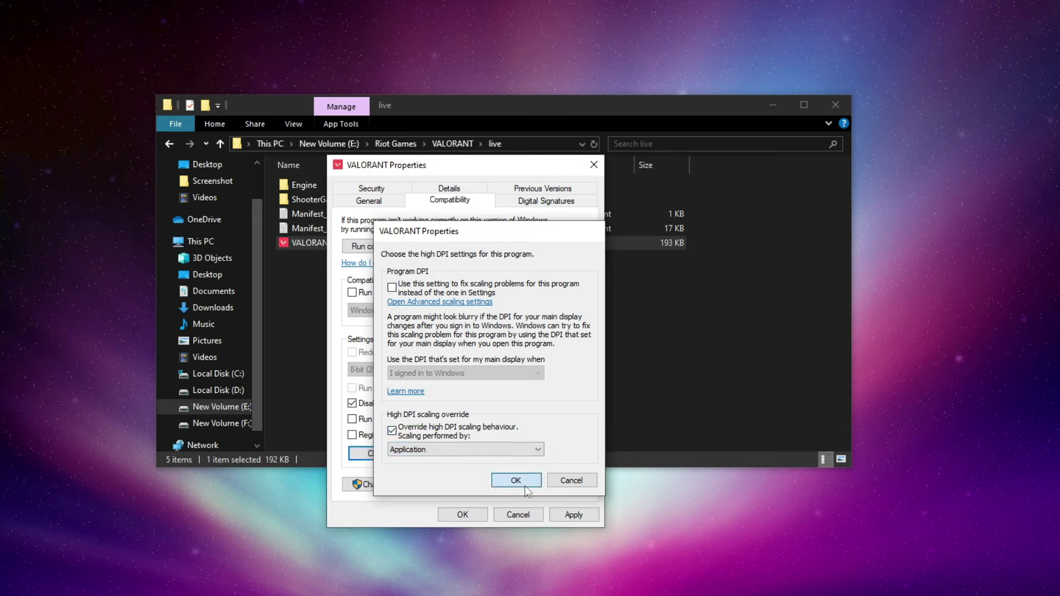
left_click(517, 481)
left_click(573, 515)
left_click(463, 514)
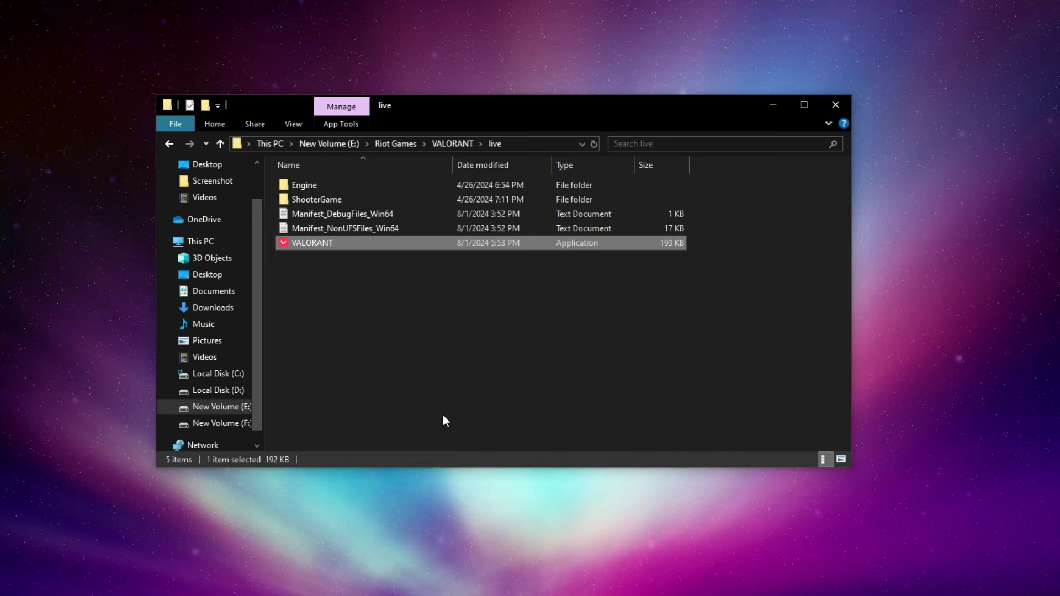
- Go from the live folder to ShooterGame\Binaries\Win64
left_click(431, 370)
left_click(311, 197)
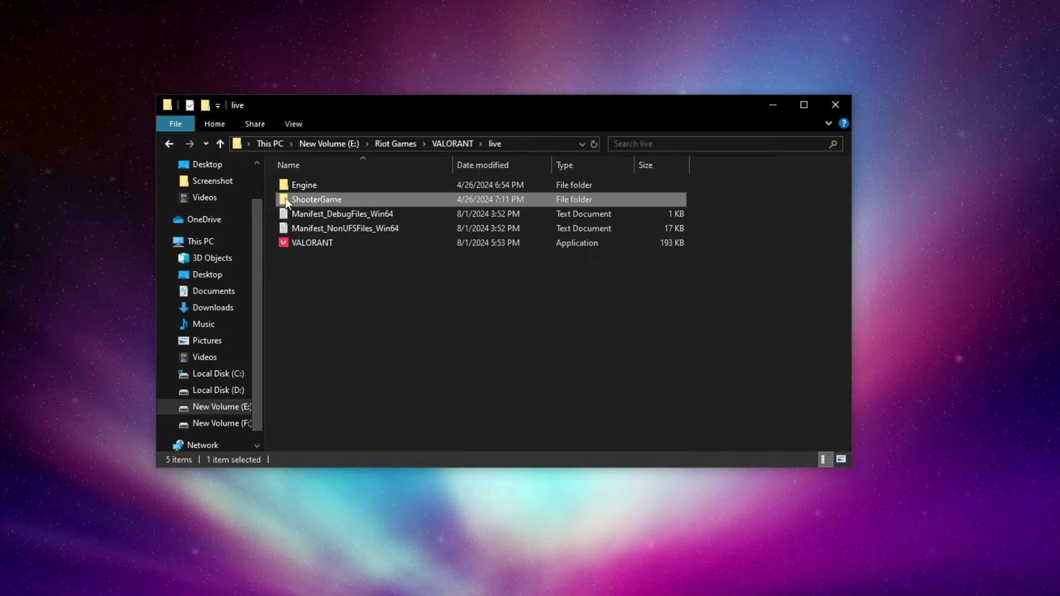
double_click(308, 199)
left_click(288, 187)
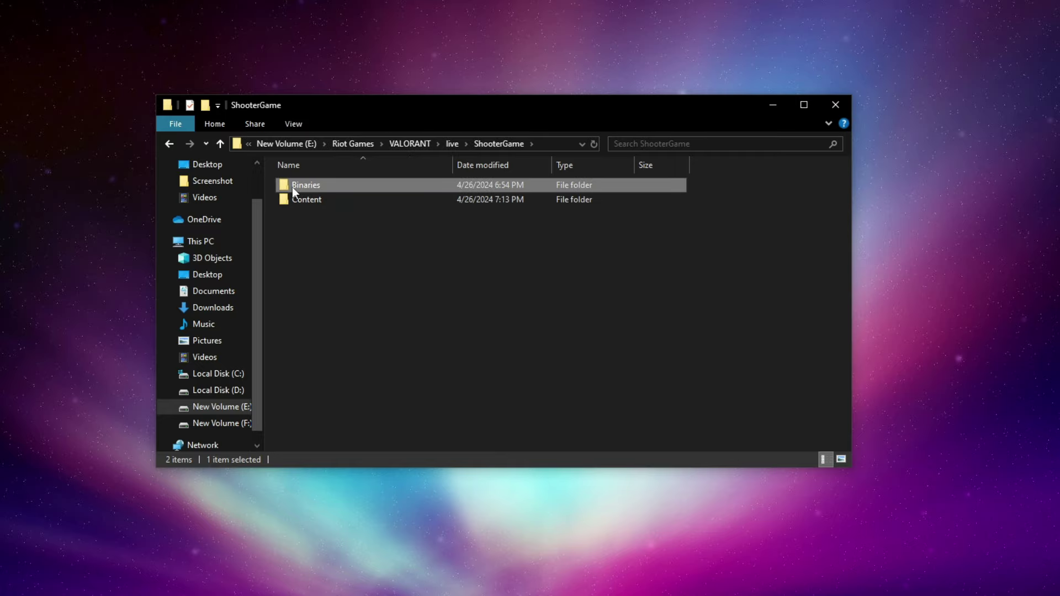
double_click(292, 187)
left_click(303, 189)
double_click(302, 188)
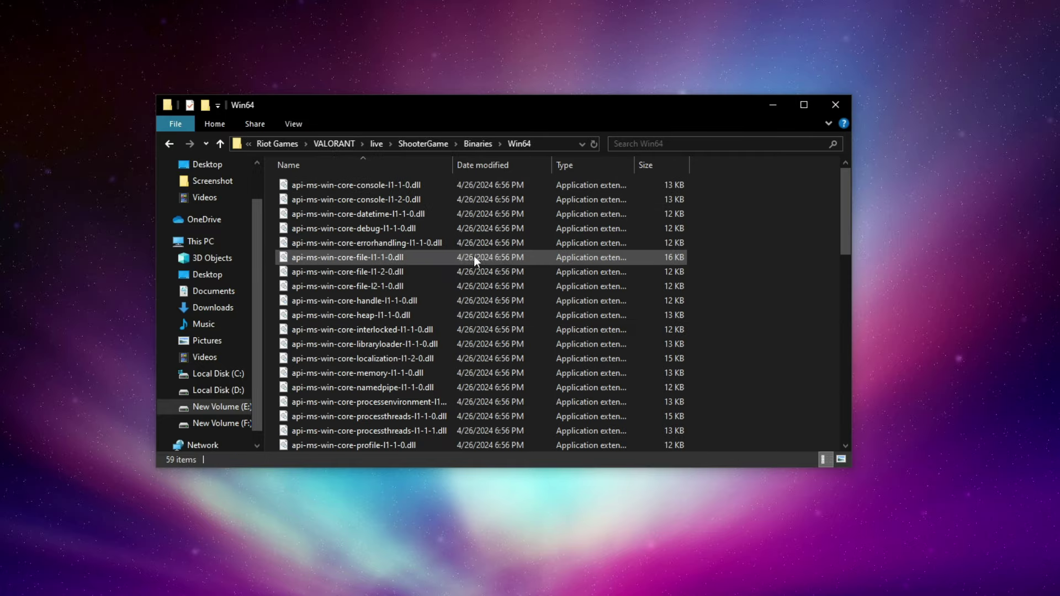
- Open the properties of VALORANT-Win64-Shipping and disable full-screen optimisations in its compatibility settings
left_click_drag(845, 230, 836, 426)
right_click(370, 387)
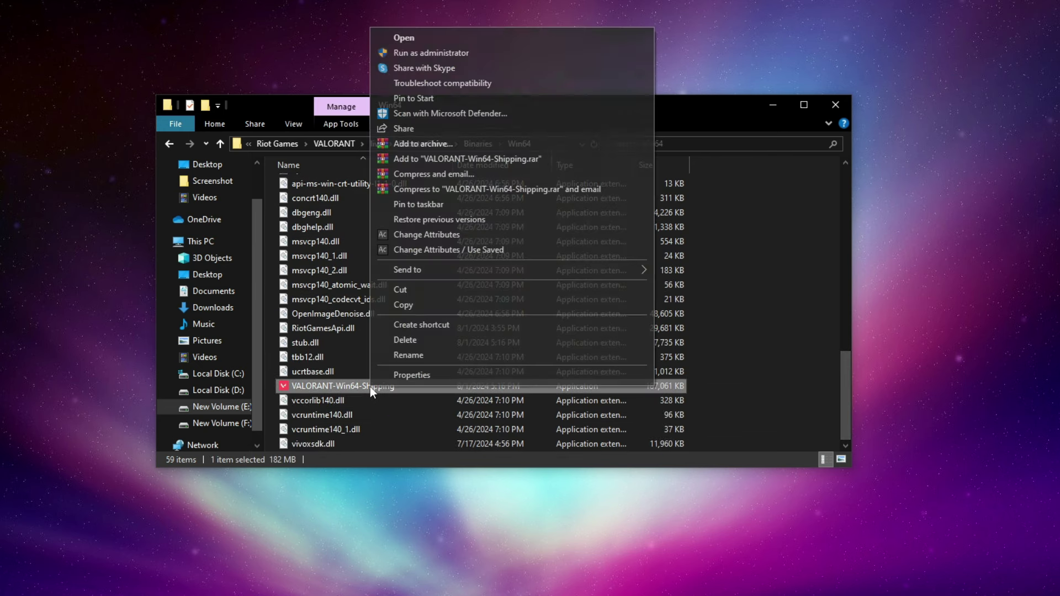
left_click(412, 375)
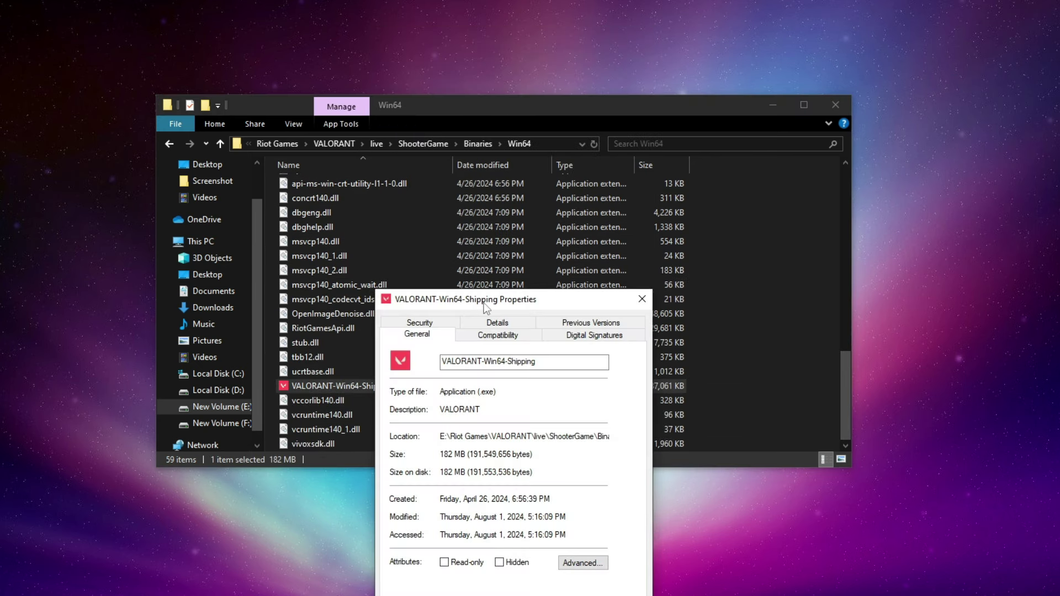
left_click(481, 213)
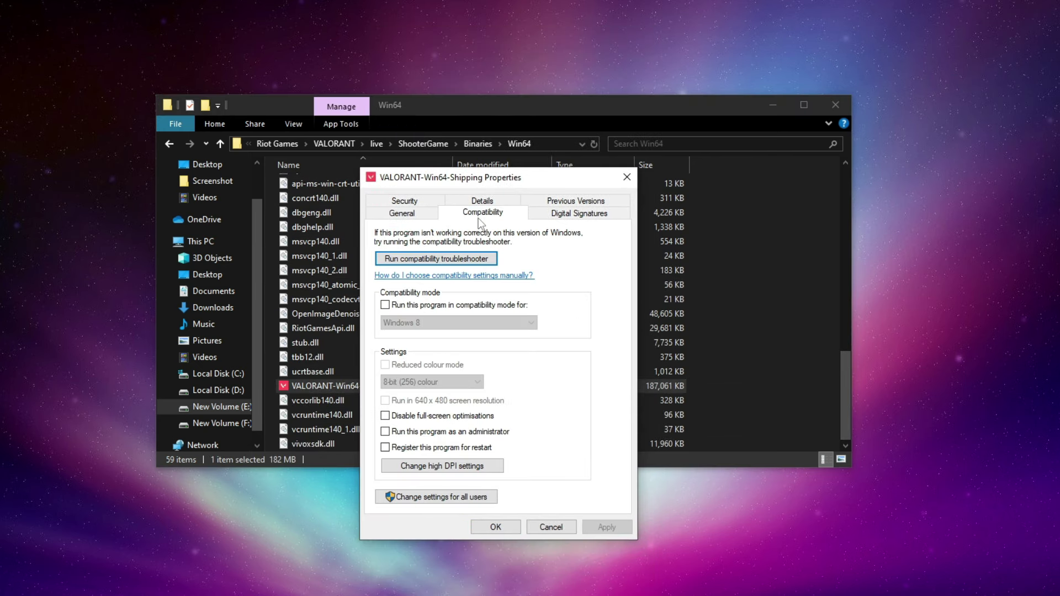
left_click(404, 420)
- Override VALORANT-Win64-Shipping's high DPI scaling with scaling performed by Application, apply the properties, and close the folder window
left_click(443, 467)
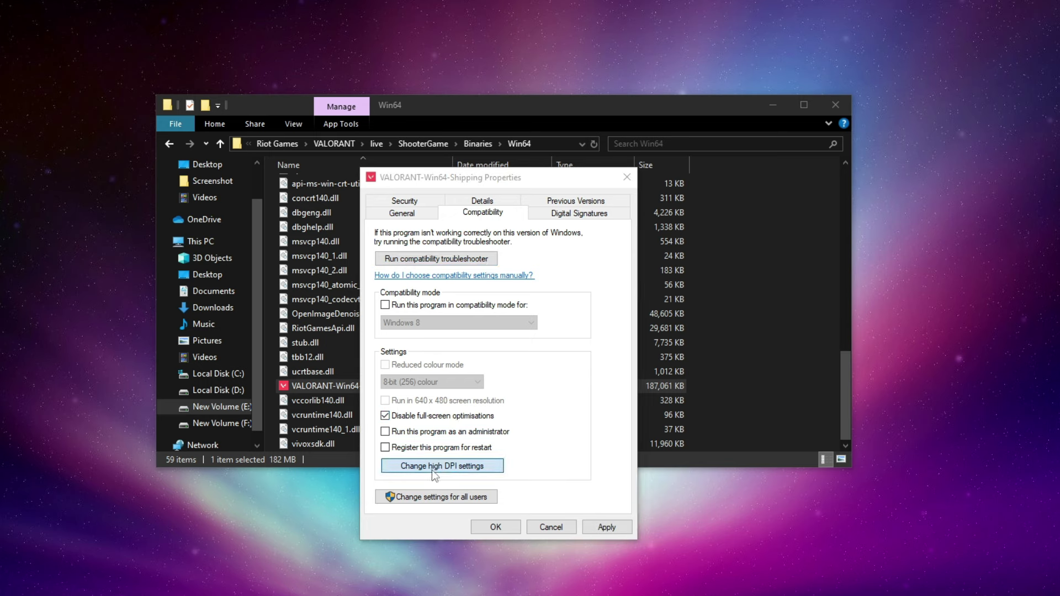
left_click(442, 441)
left_click(448, 462)
left_click(442, 472)
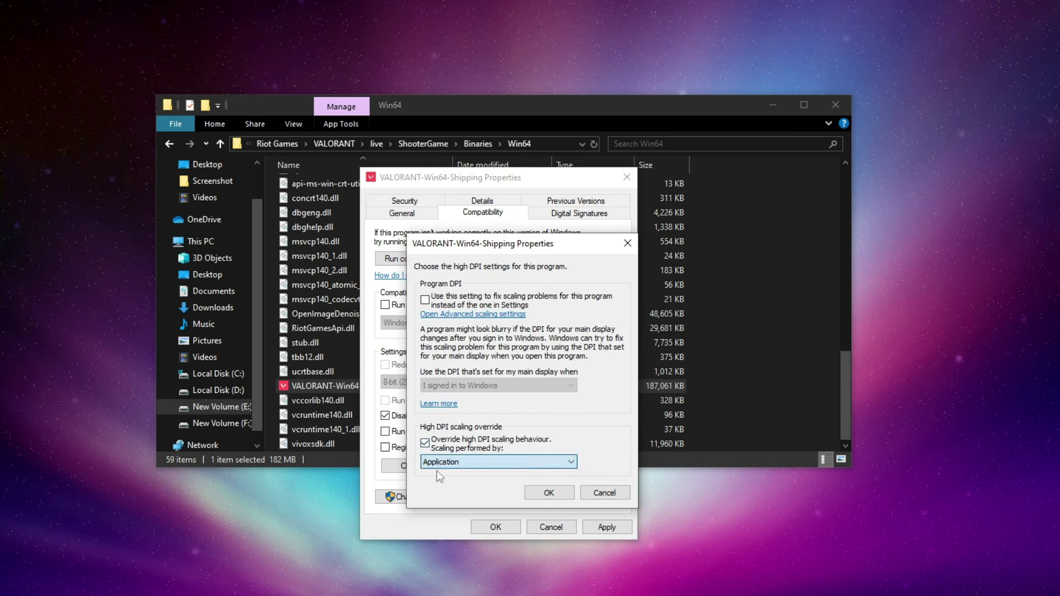
left_click(549, 493)
left_click(607, 528)
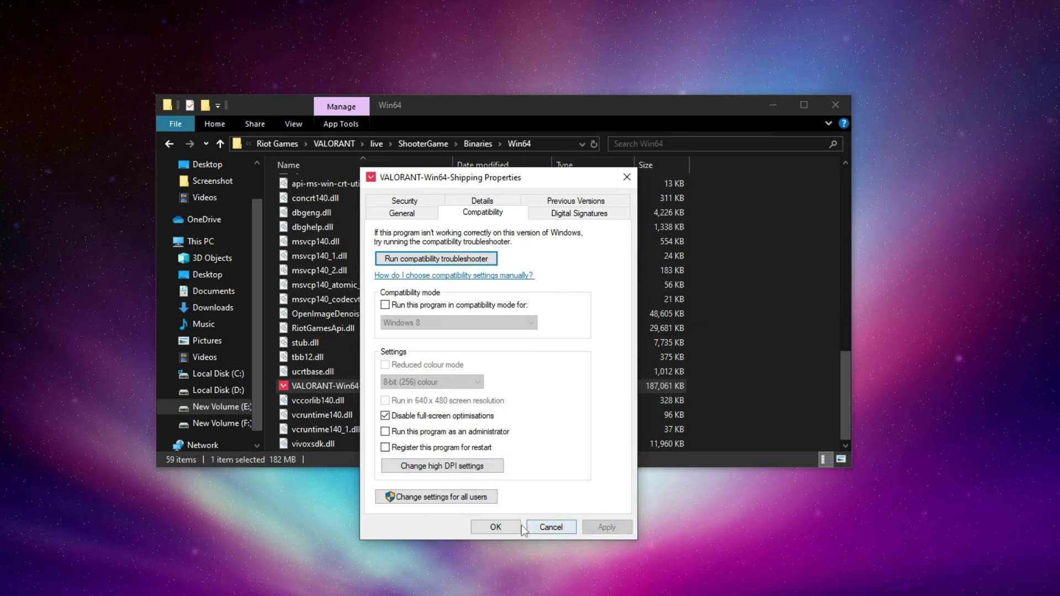
left_click(496, 528)
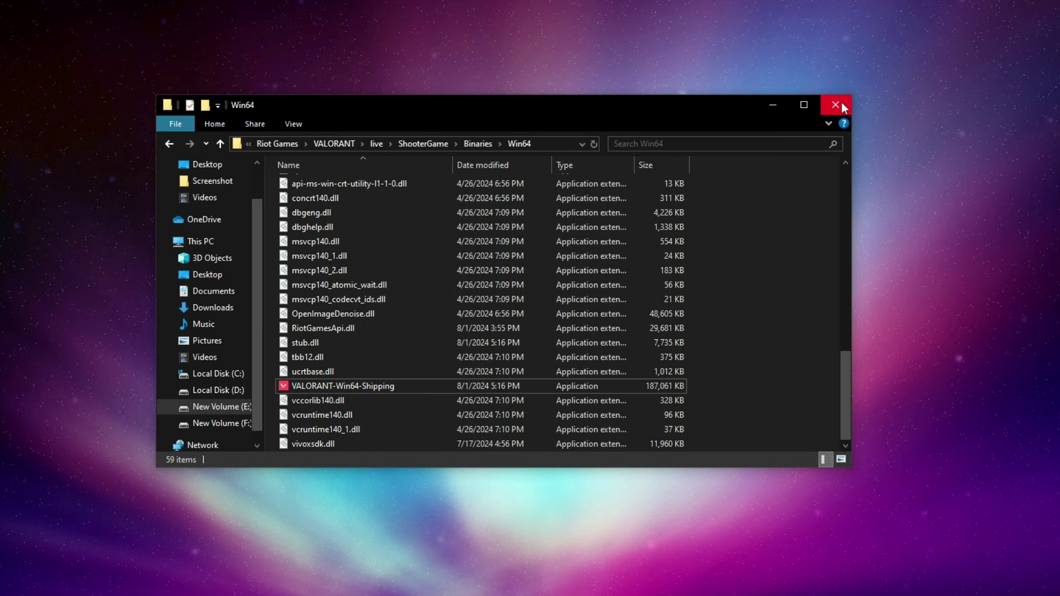
left_click(836, 105)
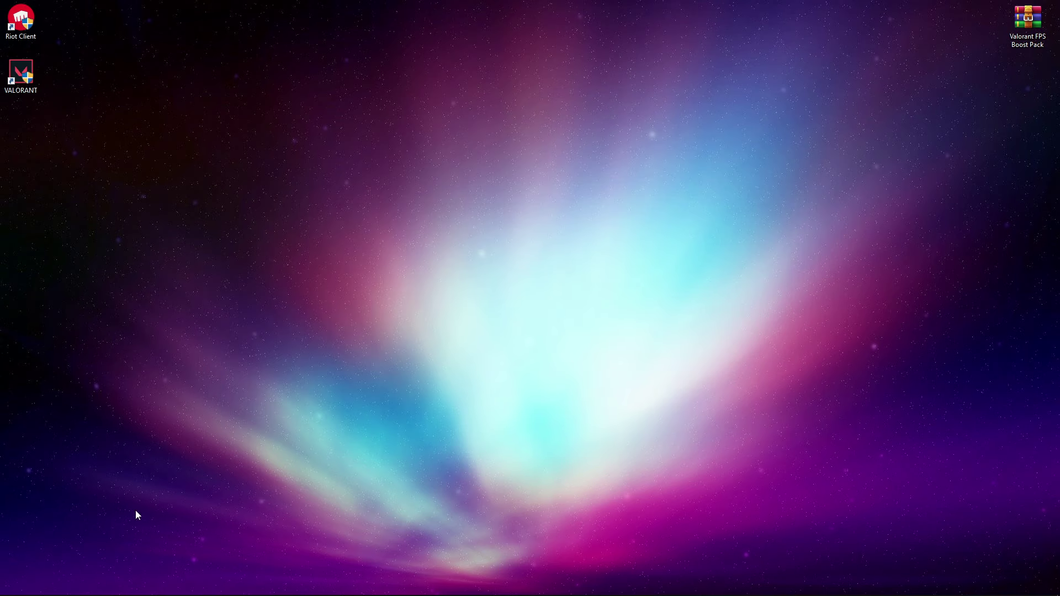
- Search Windows for "gp" and open Graphics settings
left_click(10, 588)
left_click(30, 588)
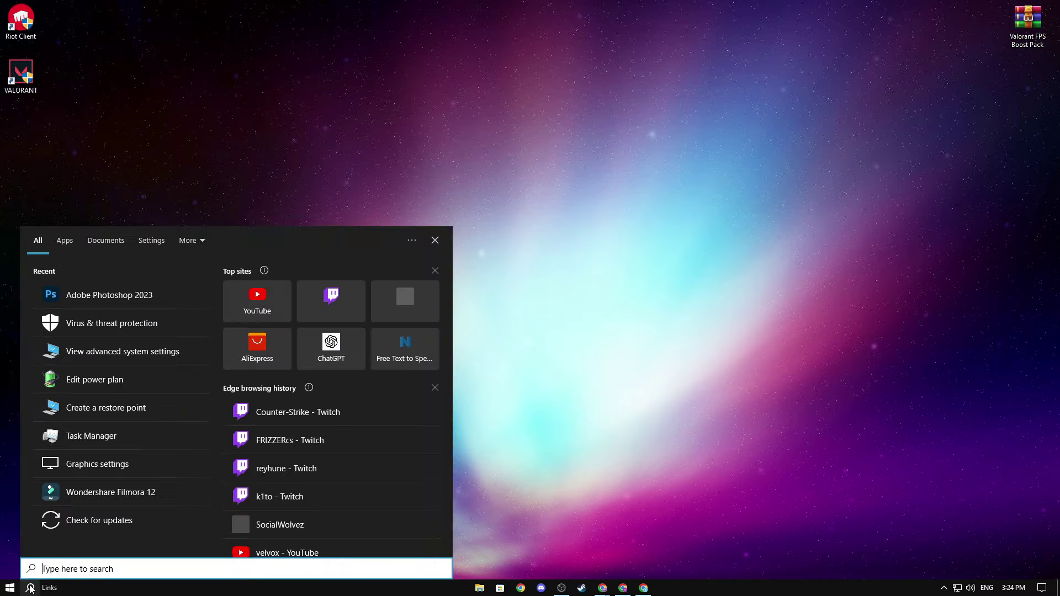
type("gp")
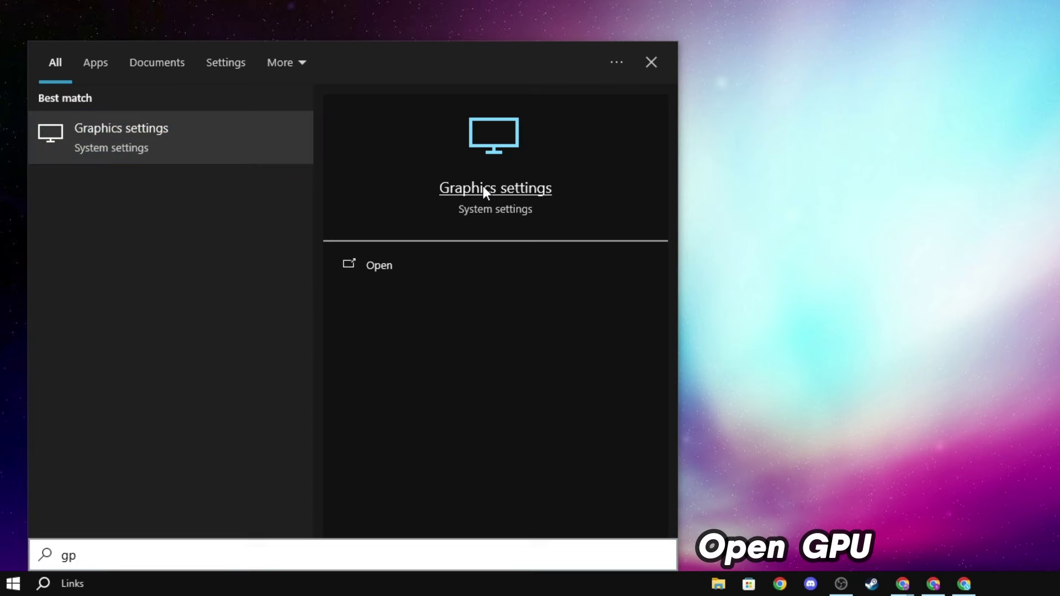
left_click(483, 187)
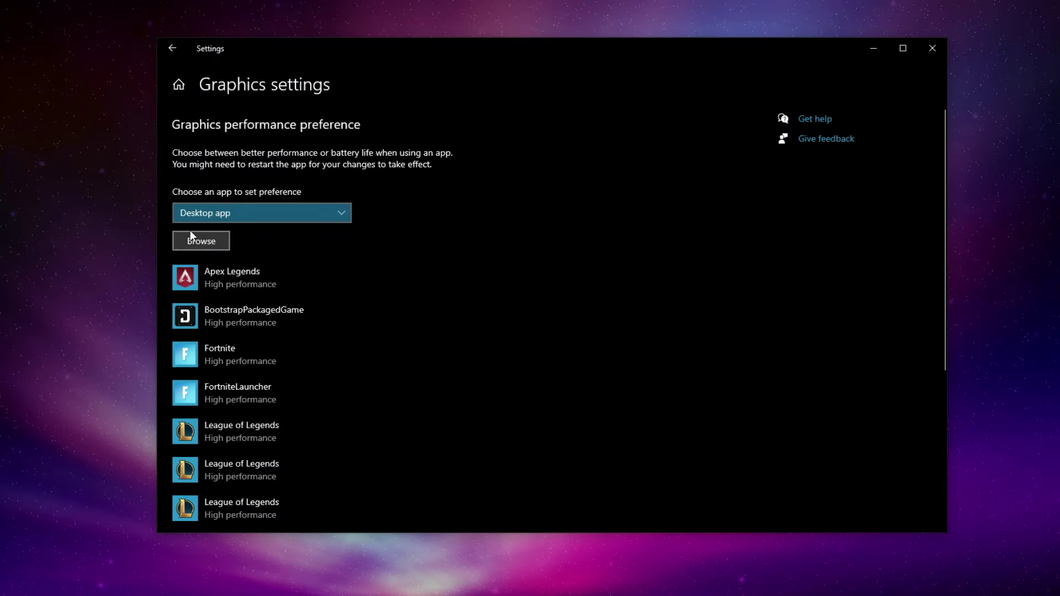
- Add the VALORANT application from E:\Riot Games\VALORANT\live to the graphics performance preference list
left_click(201, 241)
scroll(232, 218, "down", 1)
left_click(203, 164)
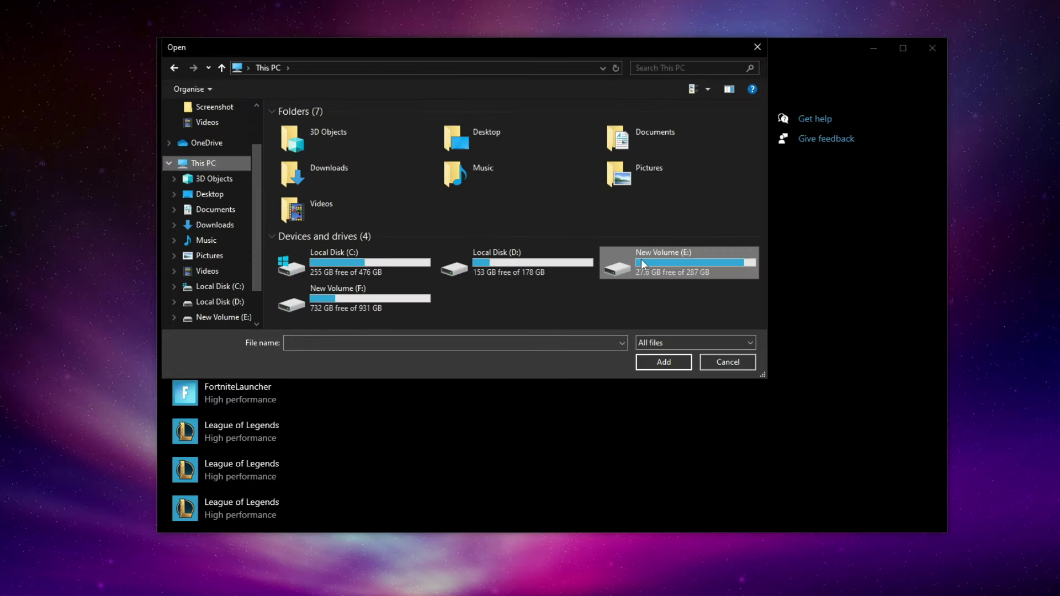
double_click(644, 265)
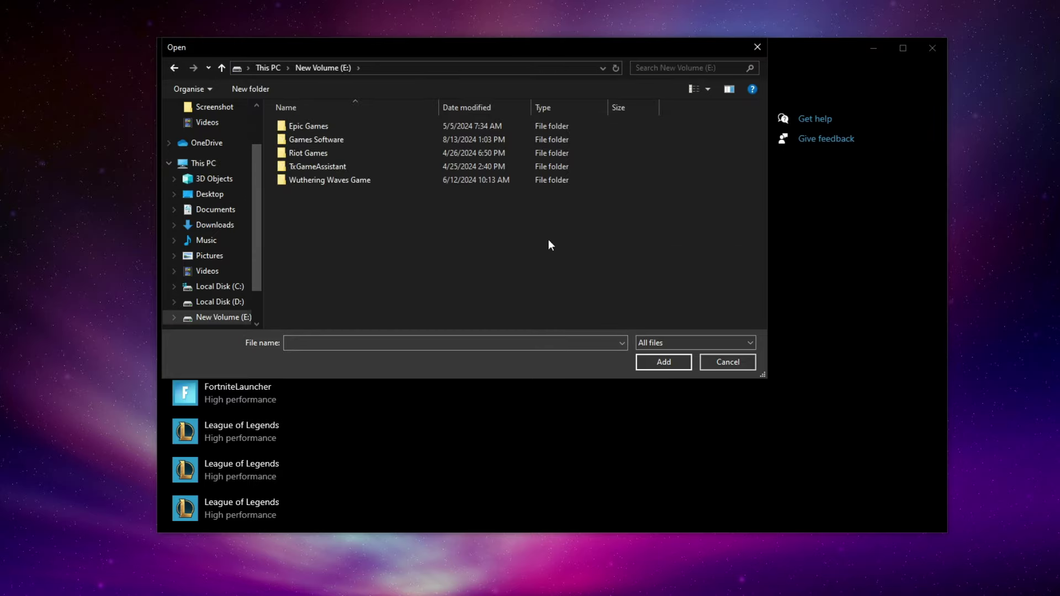
double_click(304, 155)
double_click(301, 136)
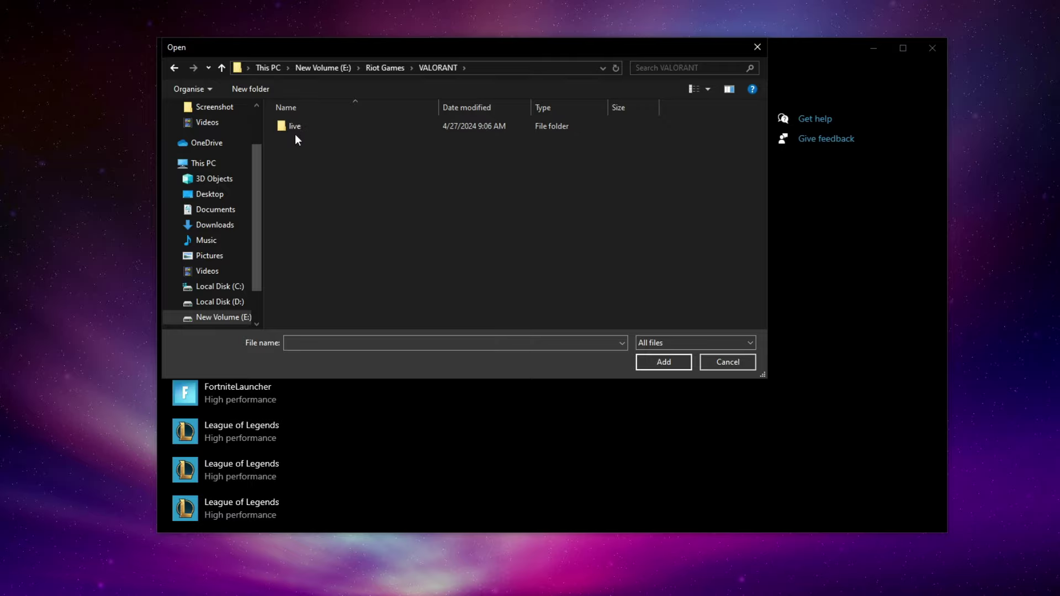
double_click(297, 131)
left_click(298, 153)
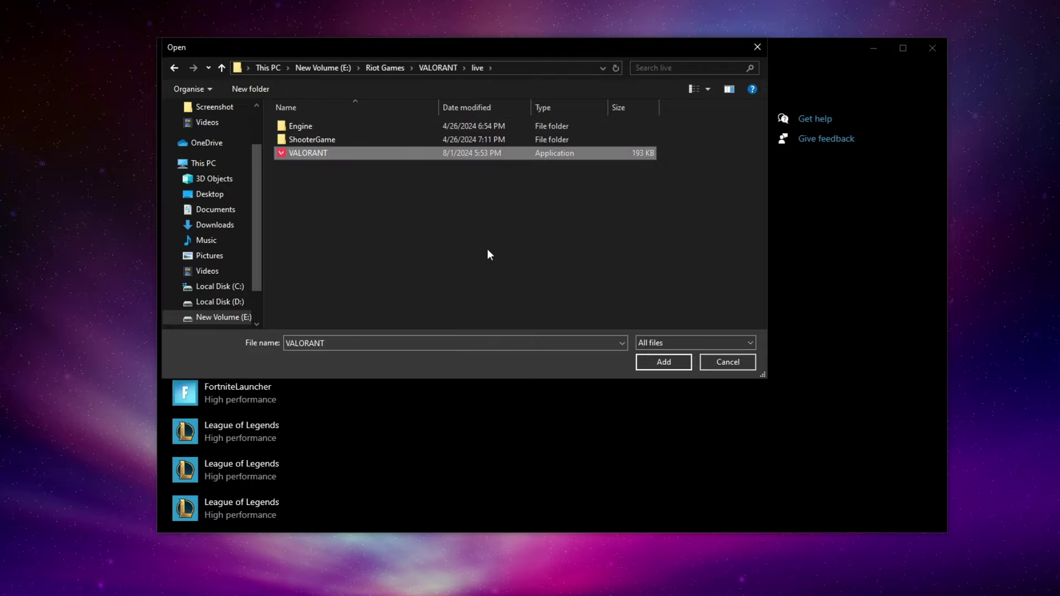
left_click(663, 365)
- Set the graphics preference of the added VALORANT.exe entry to High performance and save it
left_click(361, 371)
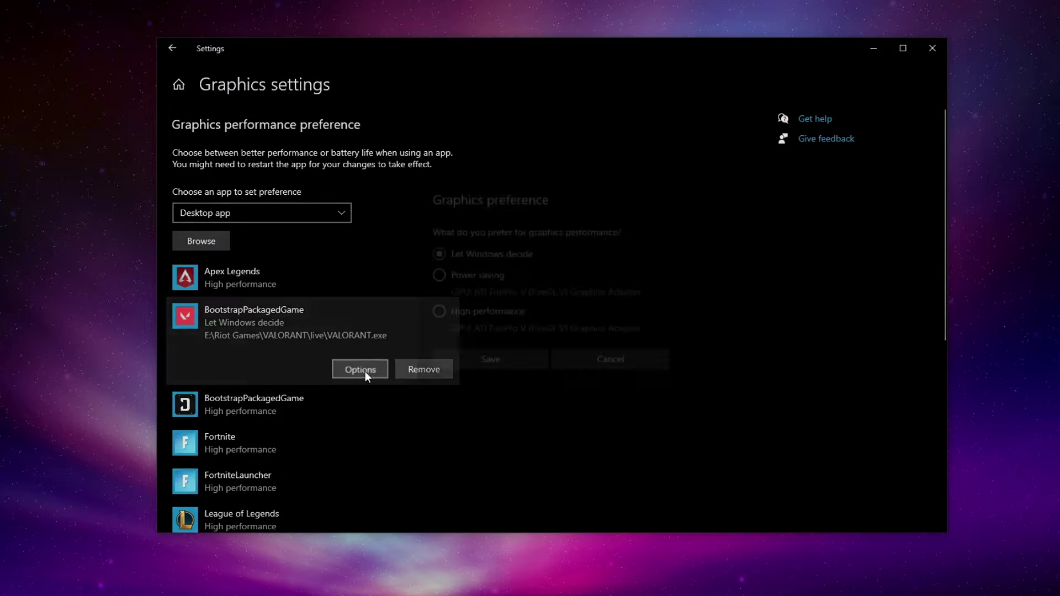
left_click(503, 364)
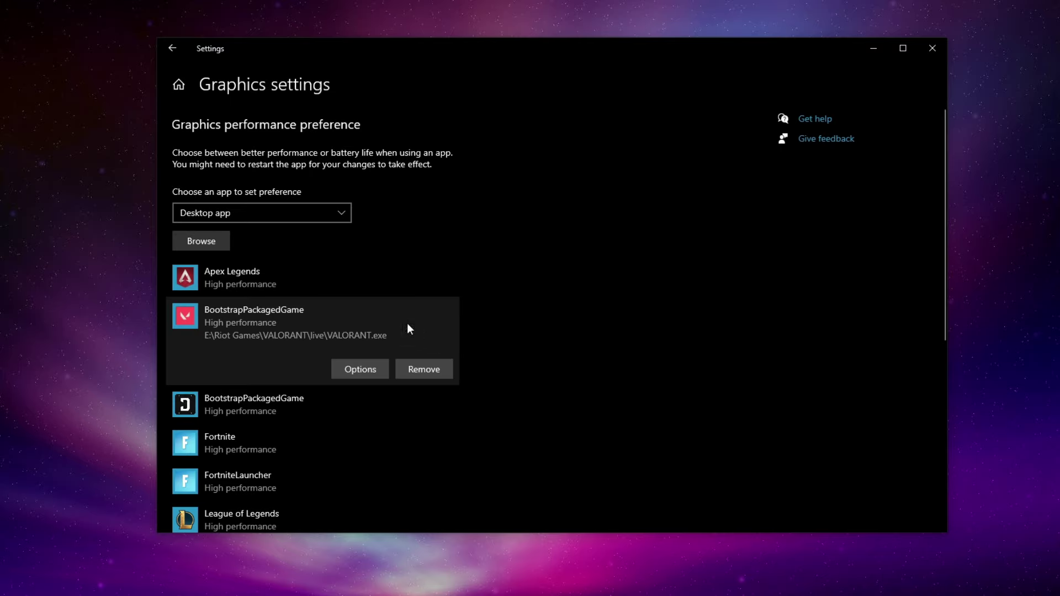
- Add VALORANT-Win64-Shipping from the live folder's ShooterGame\Binaries\Win64 subfolder to the graphics performance preference list
left_click(207, 241)
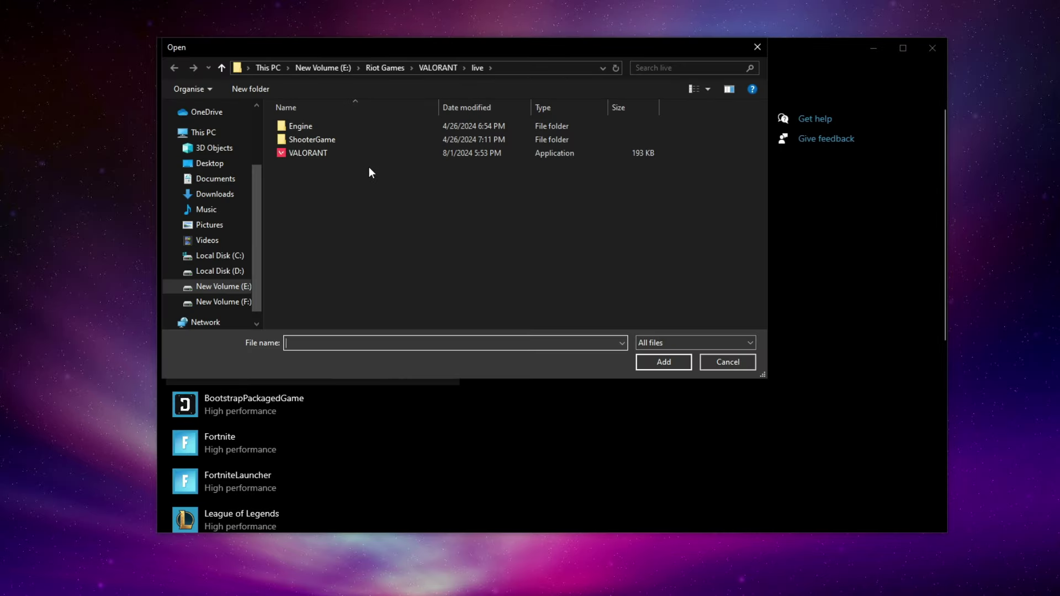
double_click(303, 138)
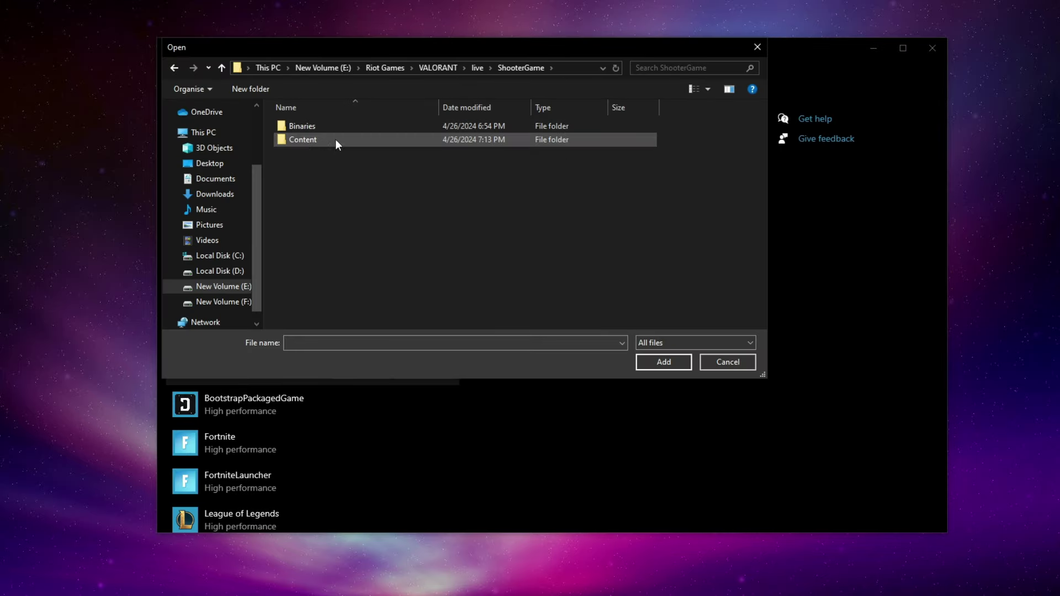
double_click(306, 128)
double_click(303, 127)
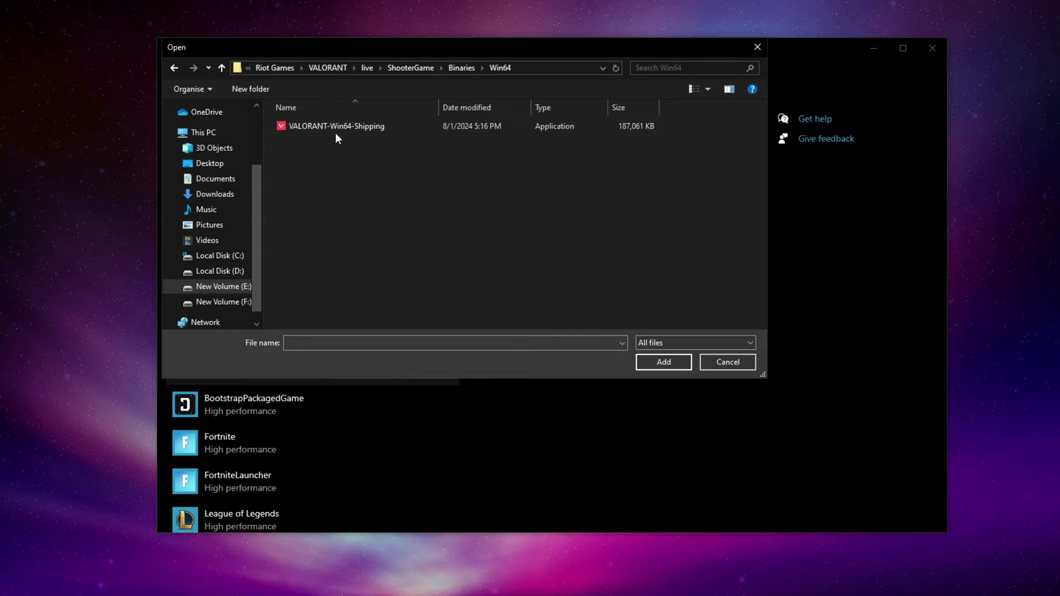
left_click(318, 131)
left_click(666, 364)
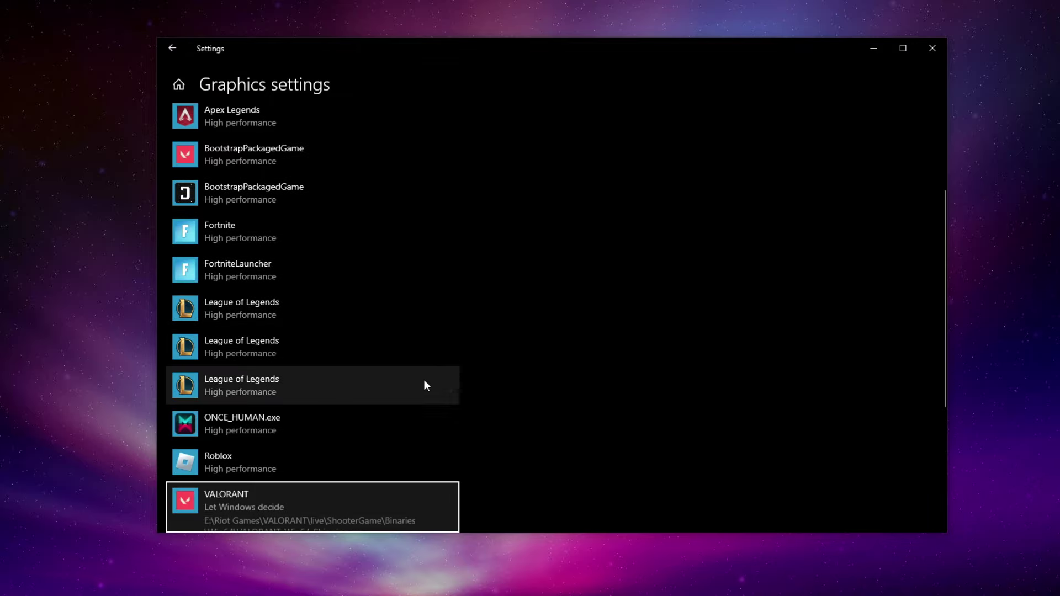
- Set the graphics preference of the added VALORANT-Win64-Shipping.exe entry to High performance and save it
left_click(365, 376)
left_click(459, 315)
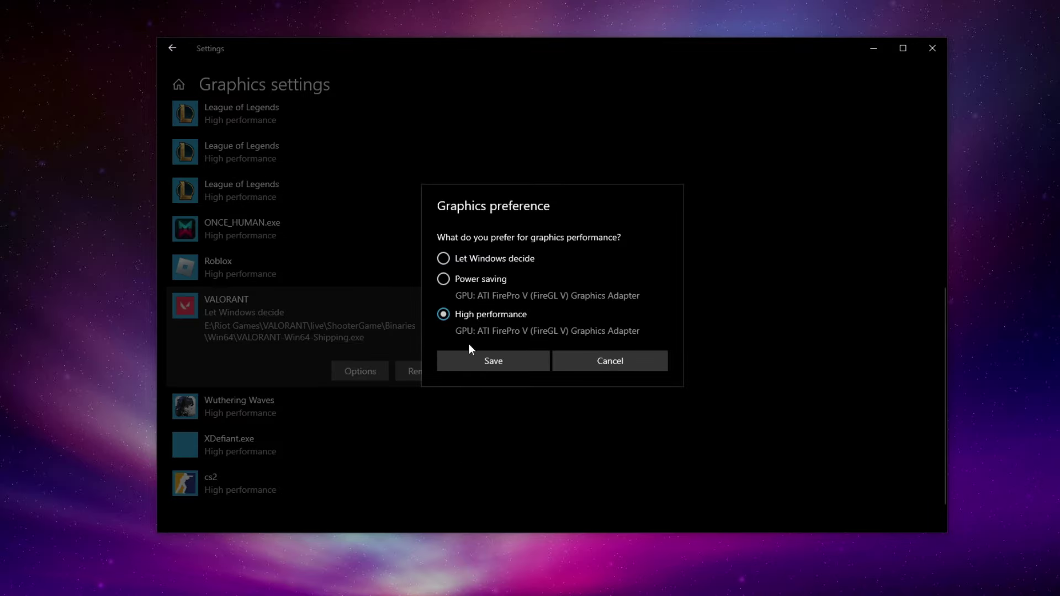
left_click(488, 365)
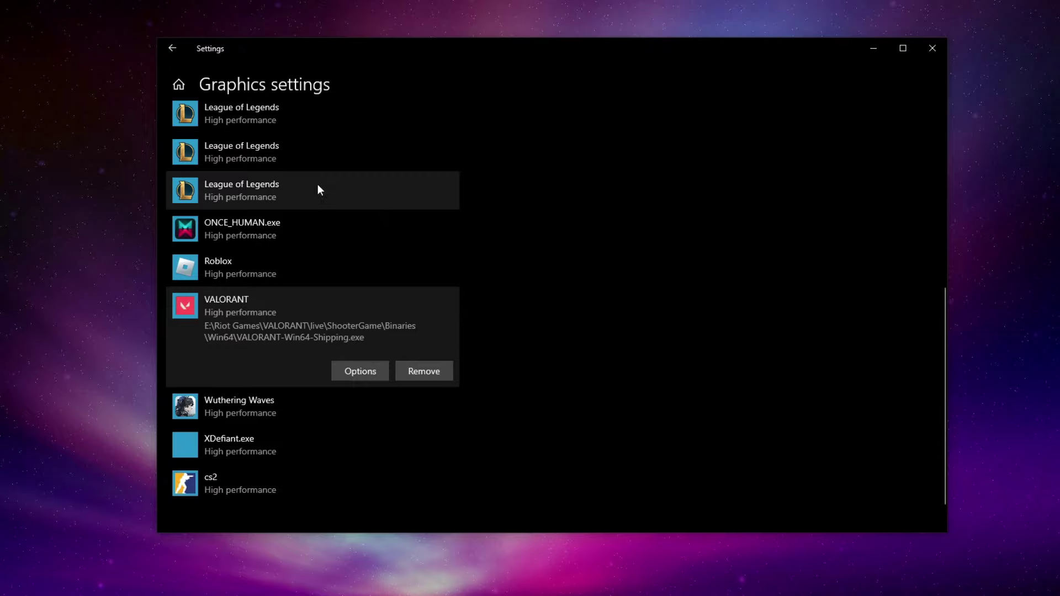
- Open the Performance Options for visual effects through the advanced system settings on the System About page
left_click(182, 93)
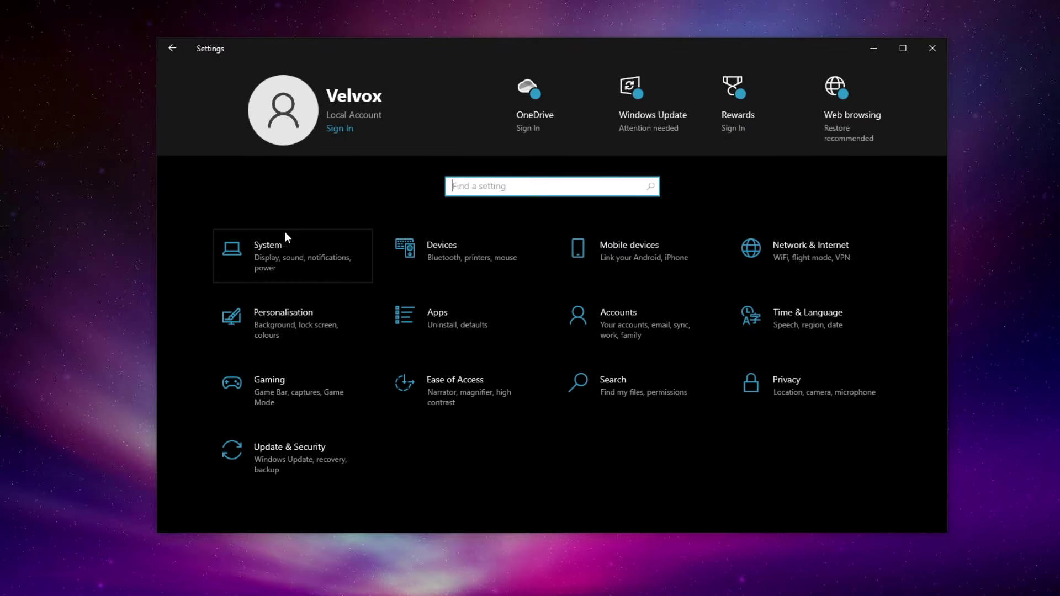
left_click(267, 246)
scroll(248, 267, "down", 3)
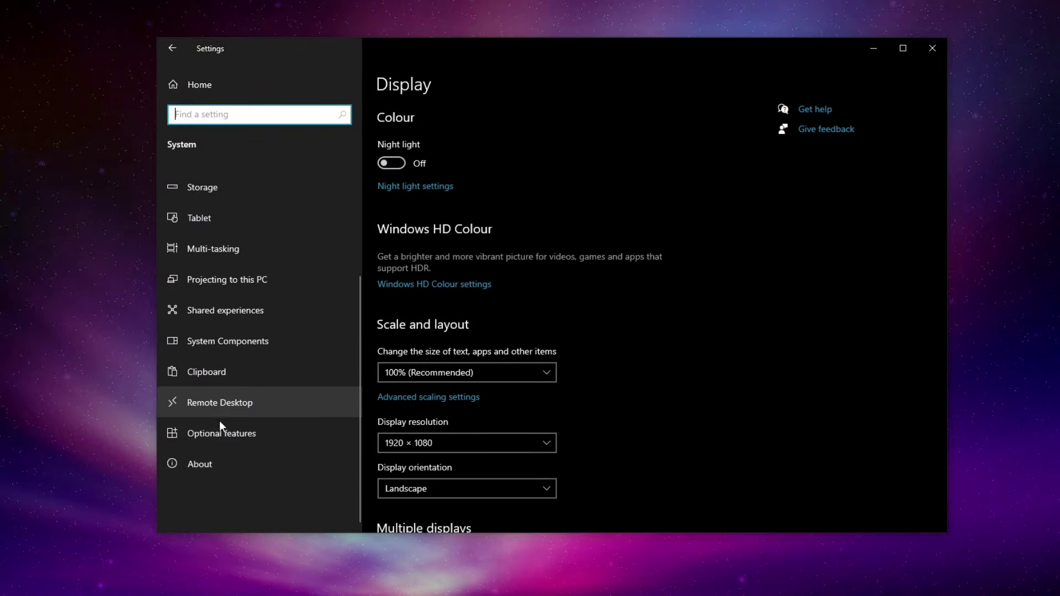
left_click(220, 467)
left_click(805, 236)
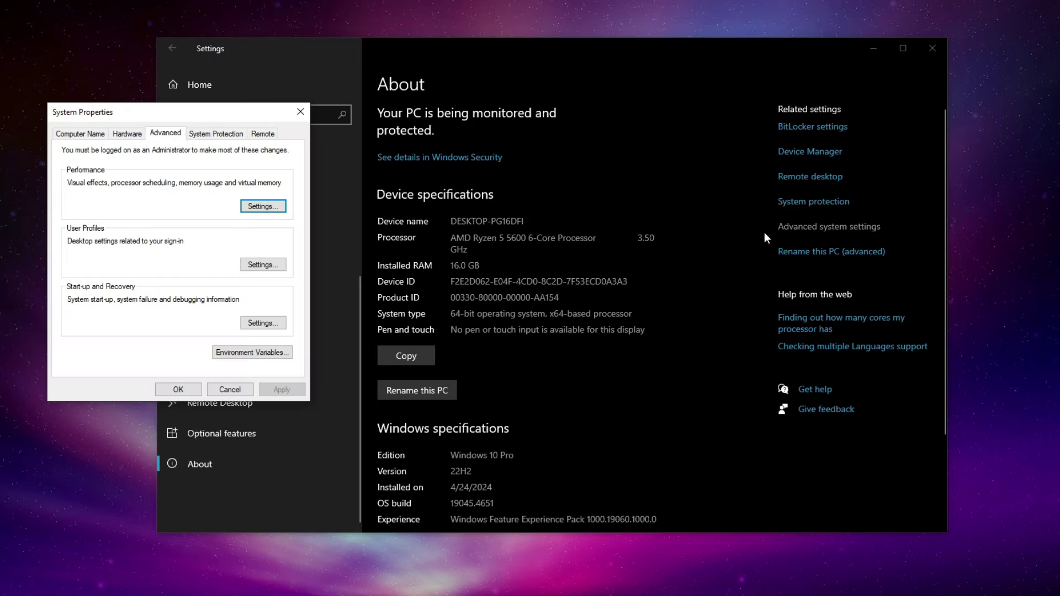
left_click(263, 206)
left_click_drag(238, 169, 404, 121)
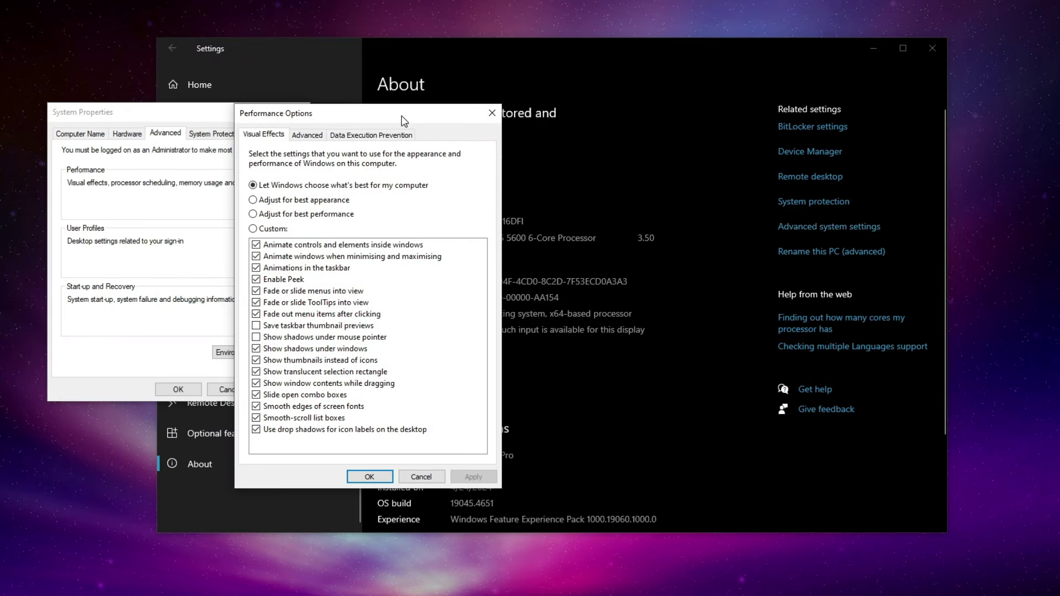
- Disable the effects for animating windows, taskbar animations, Peek, fading or sliding menus and ToolTips, and fading out menu items
left_click(256, 256)
left_click(255, 268)
left_click(256, 291)
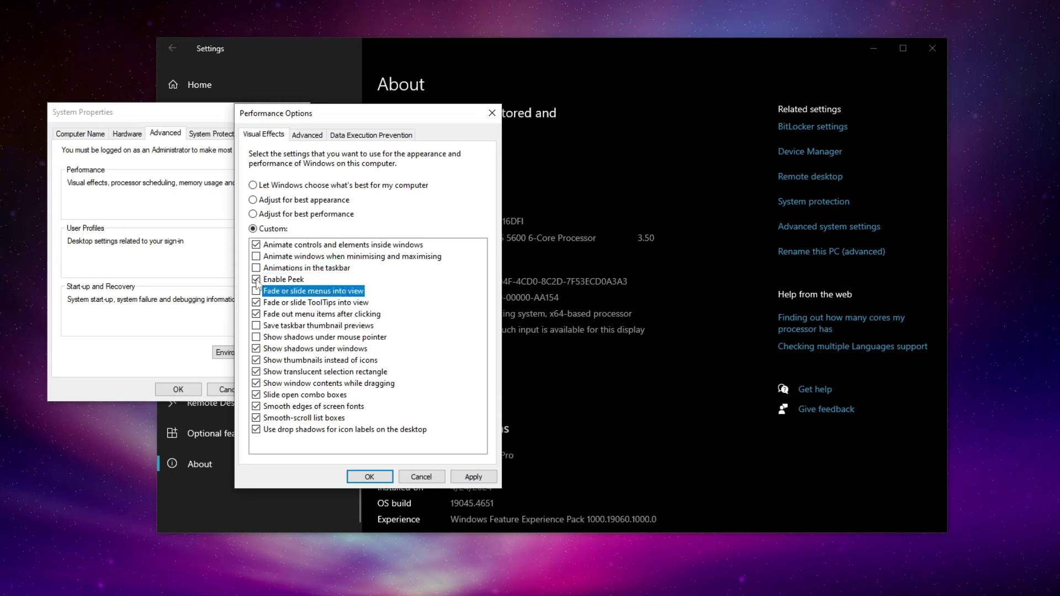
left_click(255, 279)
left_click(256, 302)
left_click(256, 315)
left_click(256, 326)
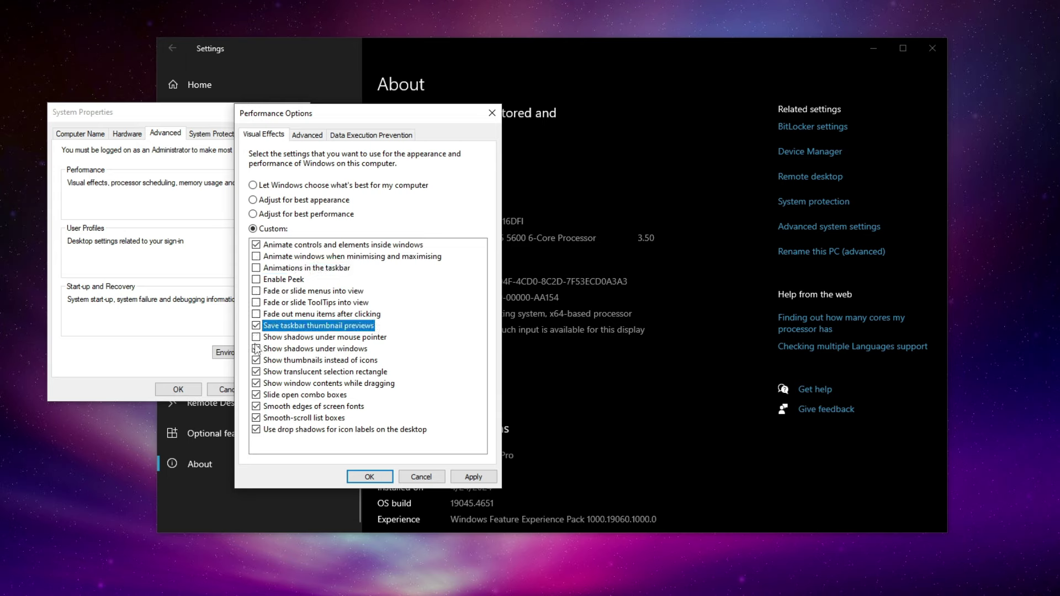
- Disable window shadows, translucent selection rectangle, window contents while dragging, sliding combo boxes, smooth-scroll list boxes and desktop icon label drop shadows
left_click(256, 349)
left_click(256, 372)
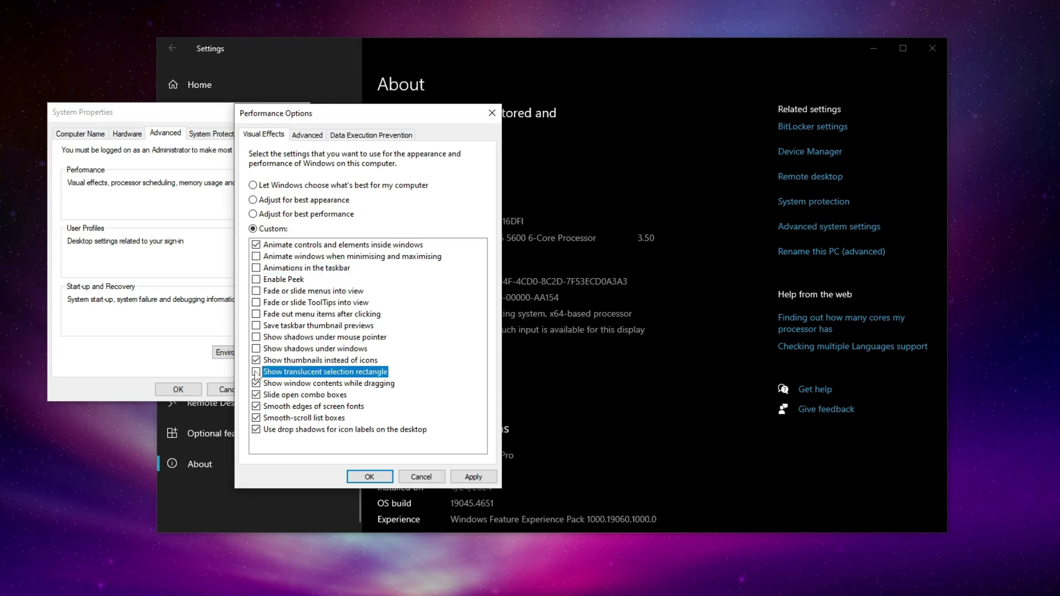
left_click(255, 383)
left_click(256, 395)
left_click(256, 418)
left_click(256, 430)
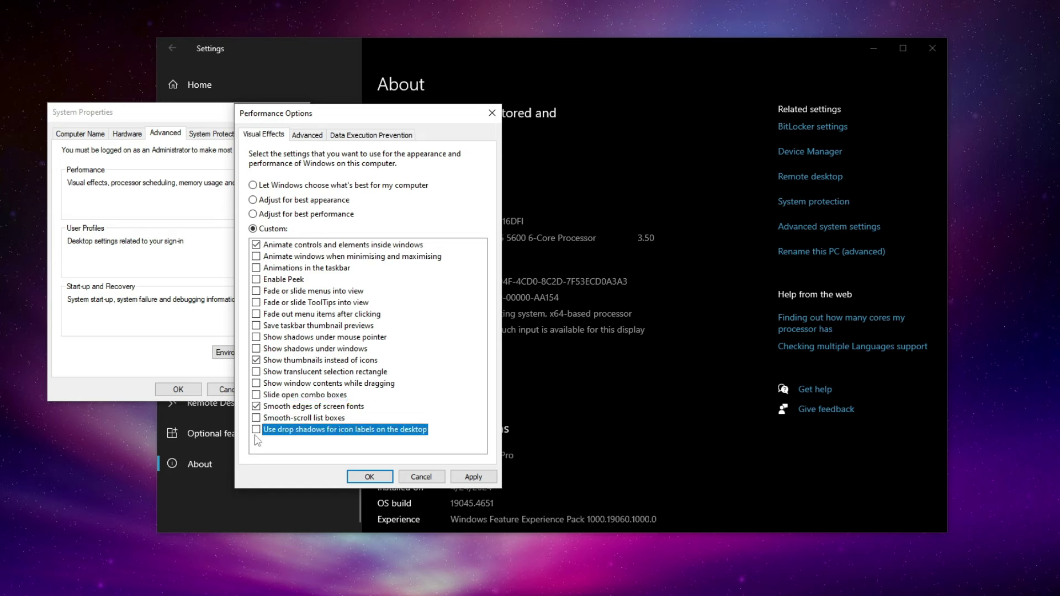
- Apply the custom visual effects with animated controls, thumbnails and smooth font edges enabled, and confirm both open dialogs
left_click(268, 409)
left_click(256, 360)
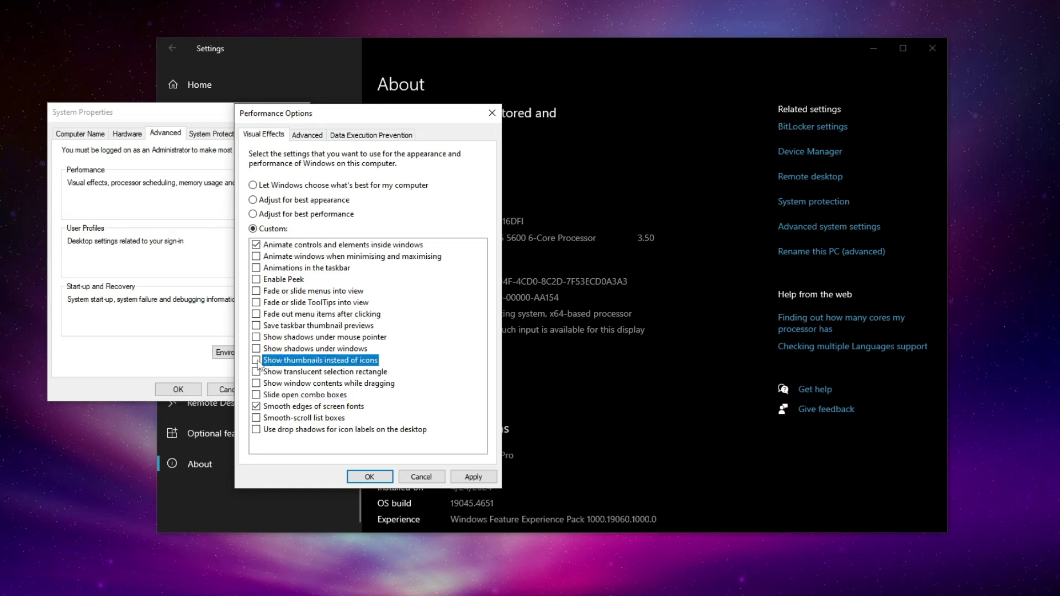
left_click(260, 246)
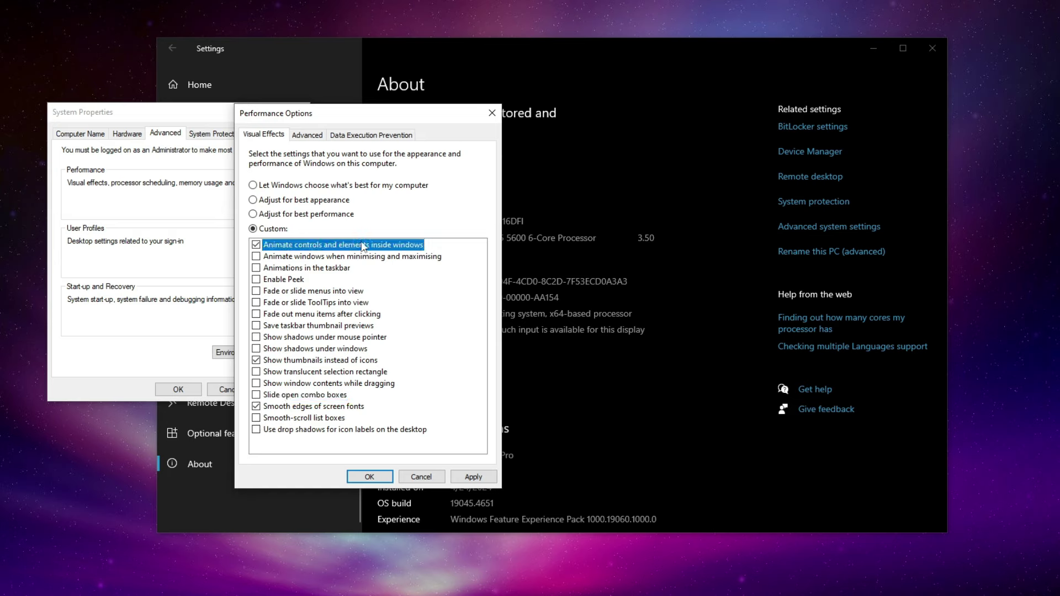
left_click(474, 477)
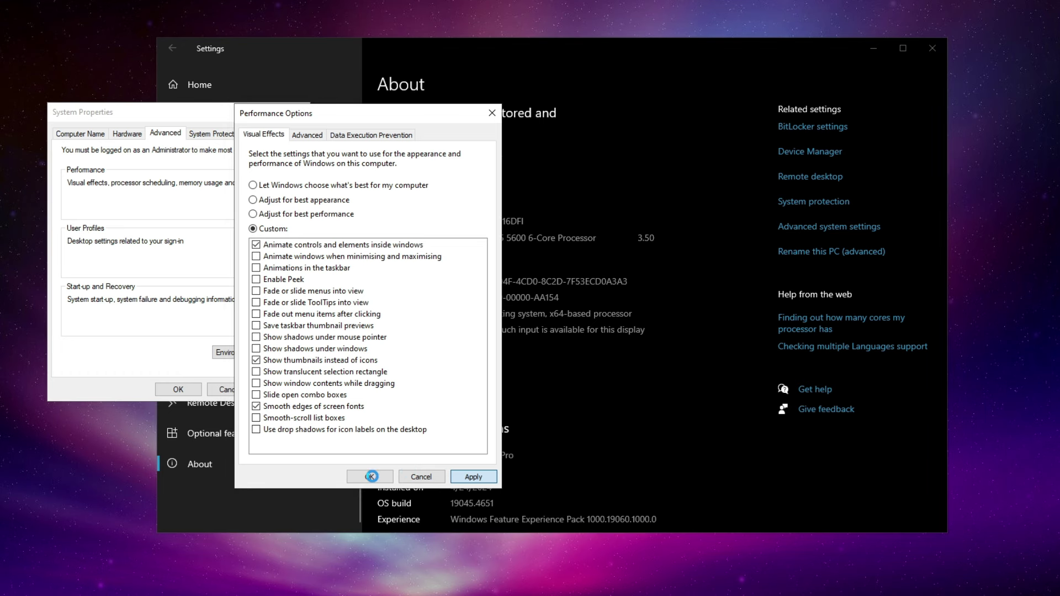
left_click(370, 476)
left_click(180, 388)
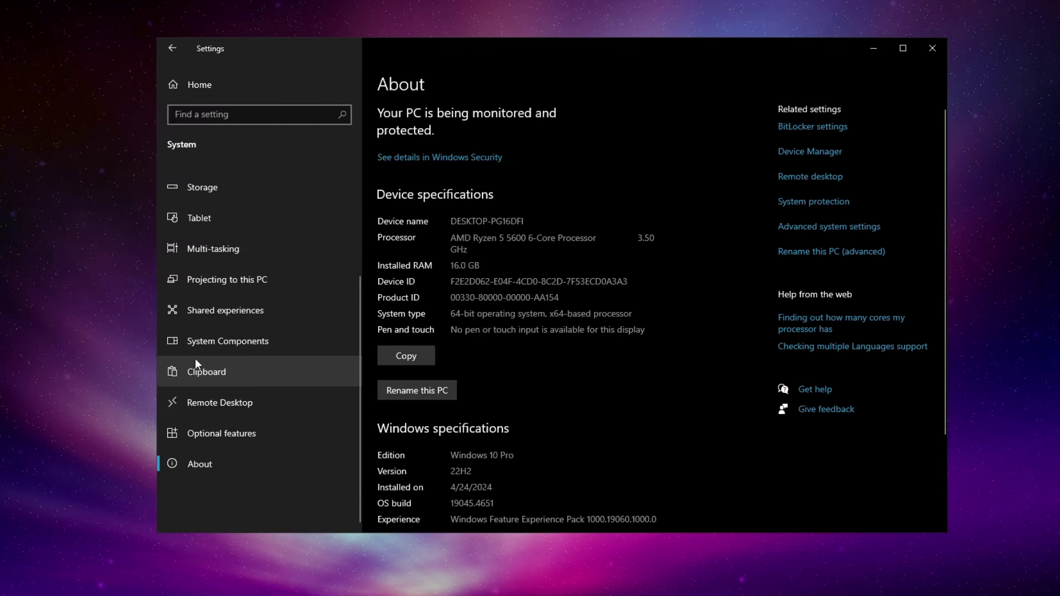
- Open the Gaming settings, keep Game Bar off and disallow the controller from opening Game Bar
left_click(251, 87)
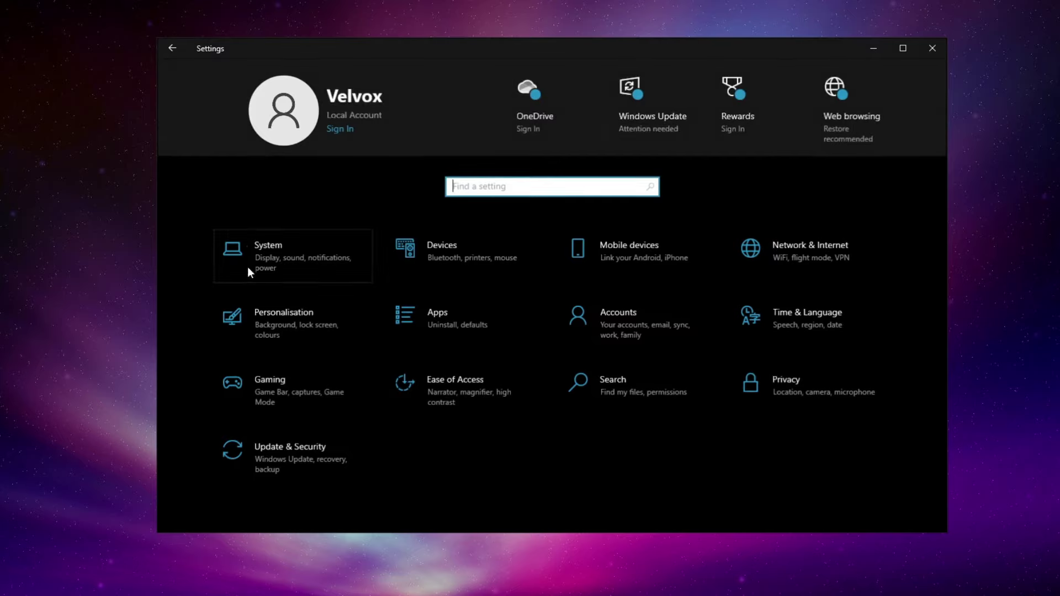
left_click(256, 381)
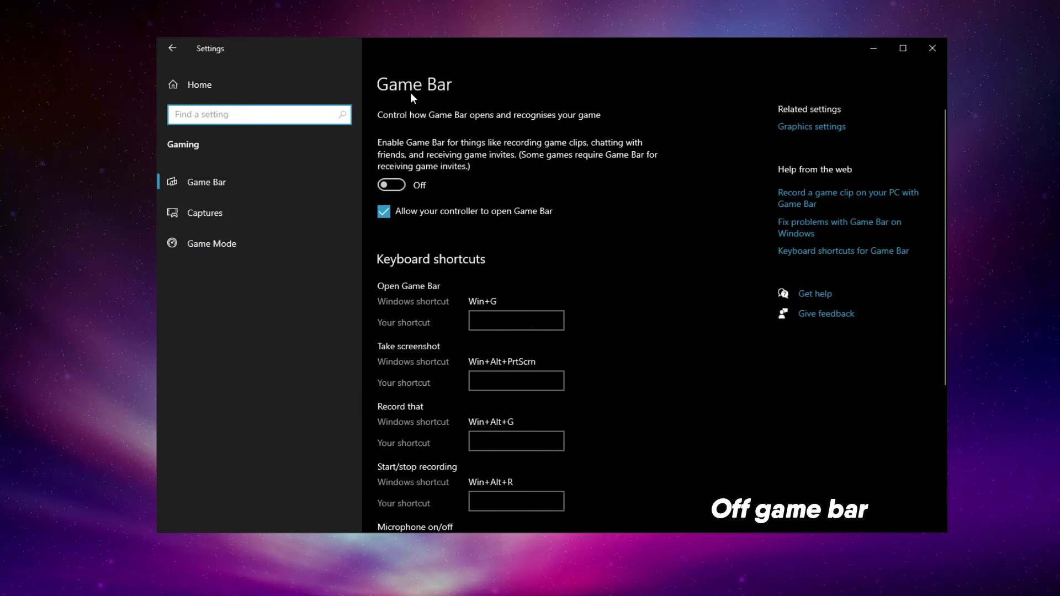
left_click(391, 184)
left_click(392, 185)
left_click(384, 211)
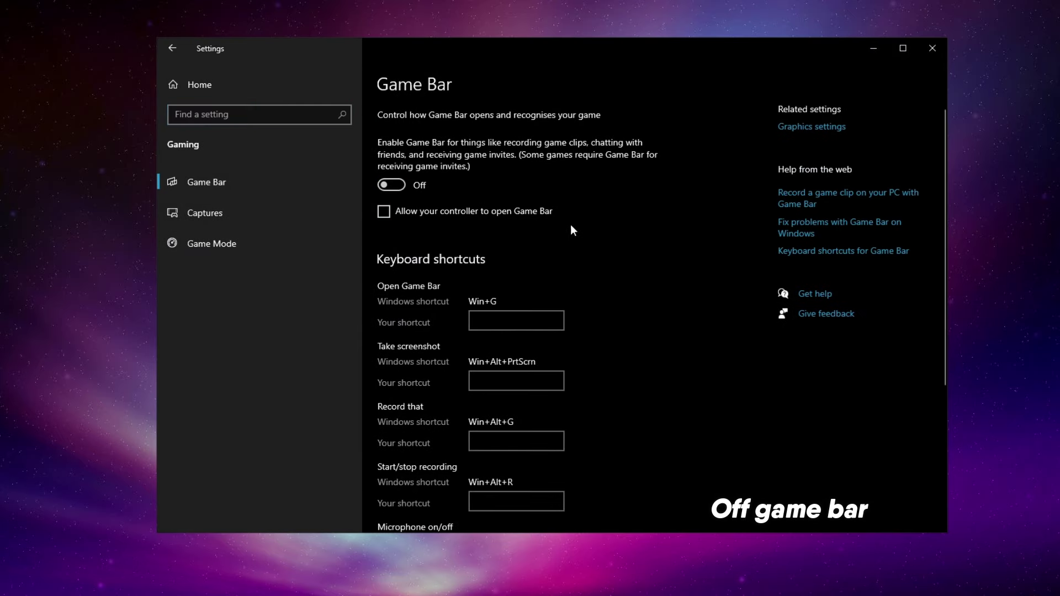
- Turn on Game Mode and open the related Graphics settings
left_click(232, 247)
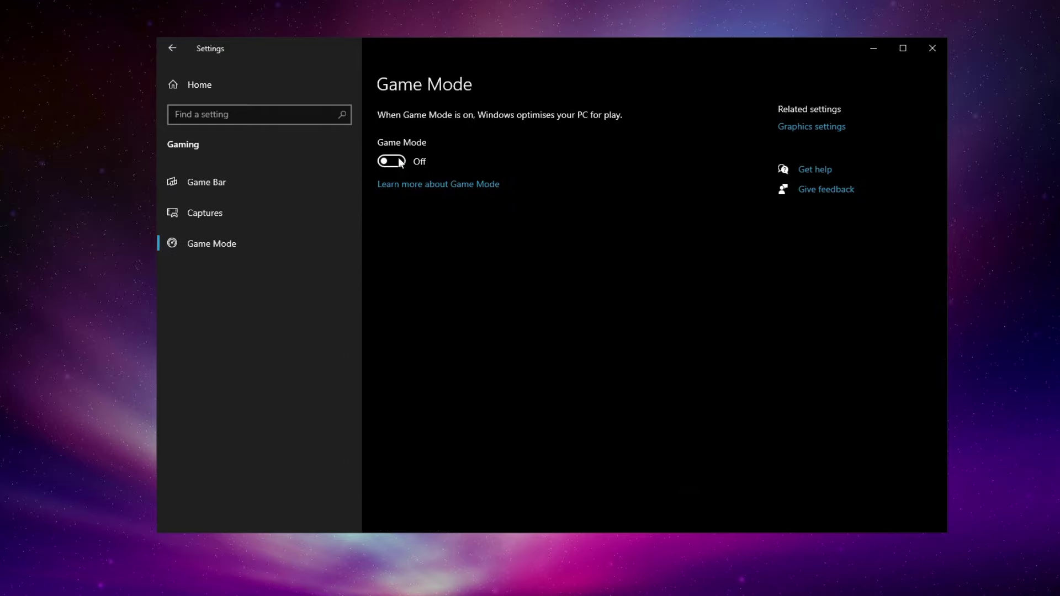
left_click(392, 161)
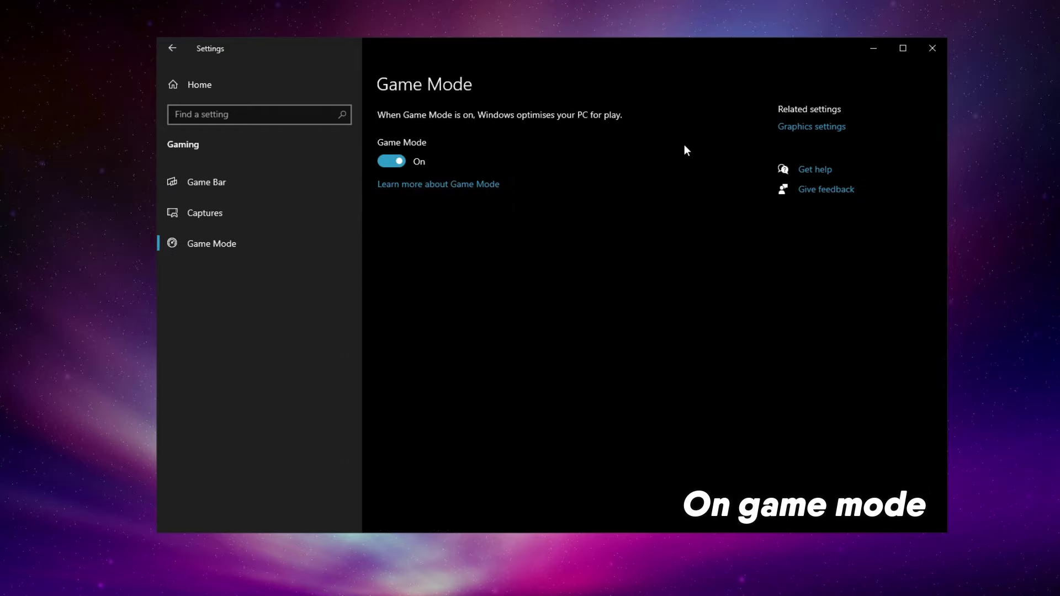
left_click(840, 132)
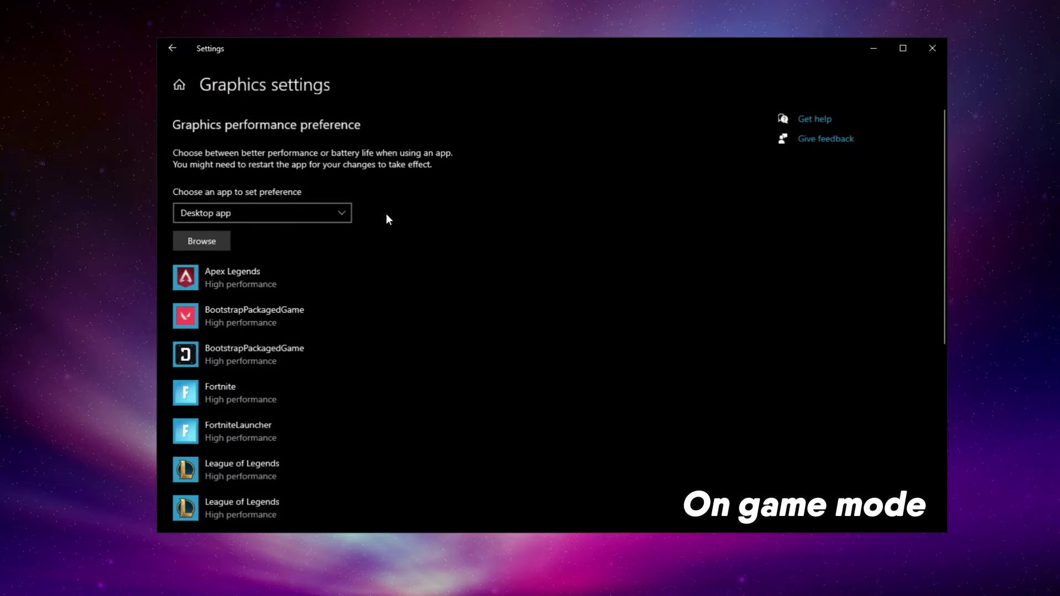
- Turn off the General privacy options for language list access, app launch tracking, suggested content and Settings notifications
left_click(179, 85)
left_click(779, 377)
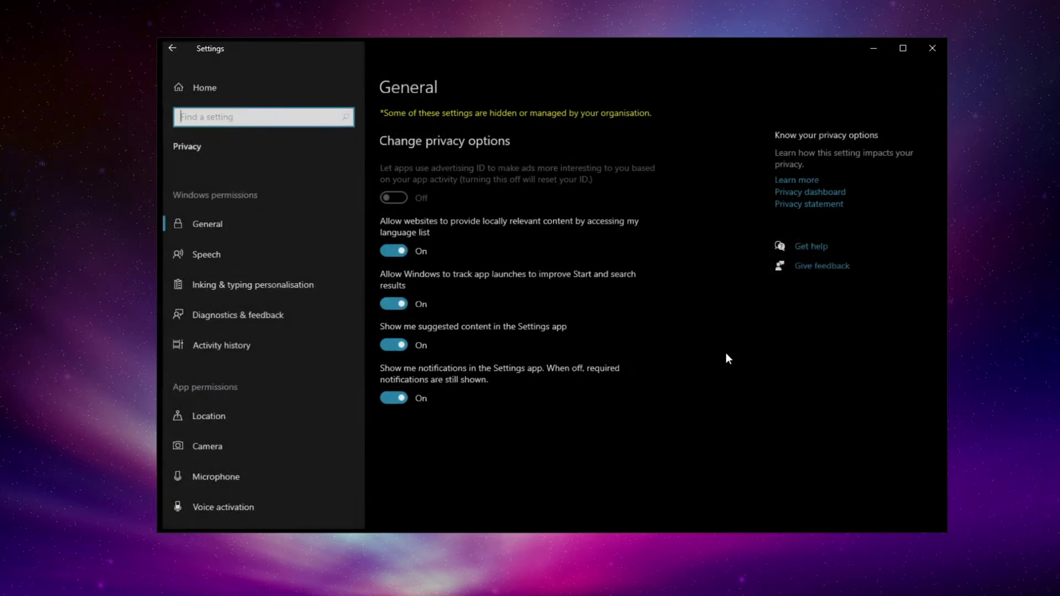
left_click(391, 251)
left_click(391, 304)
left_click(392, 347)
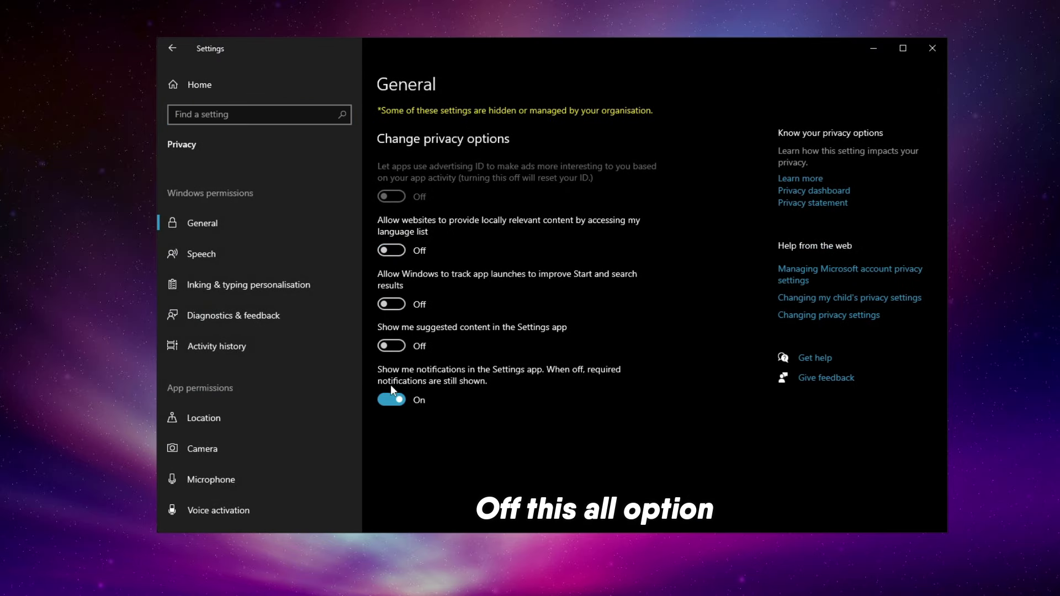
left_click(392, 398)
- Open the Background apps privacy settings and stop letting apps run in the background
scroll(287, 240, "down", 2)
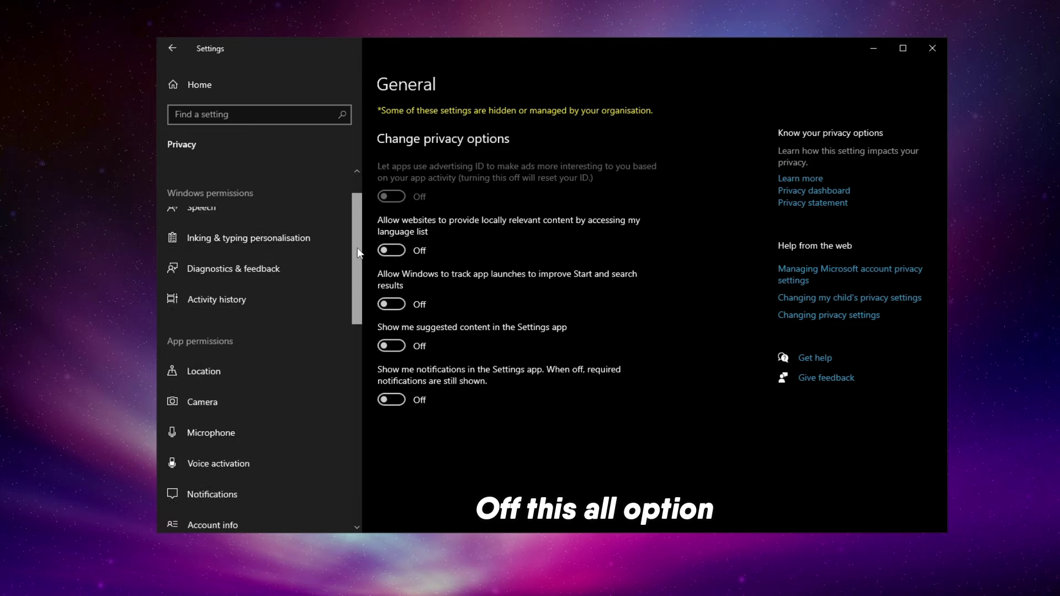
left_click_drag(358, 252, 343, 414)
left_click(222, 367)
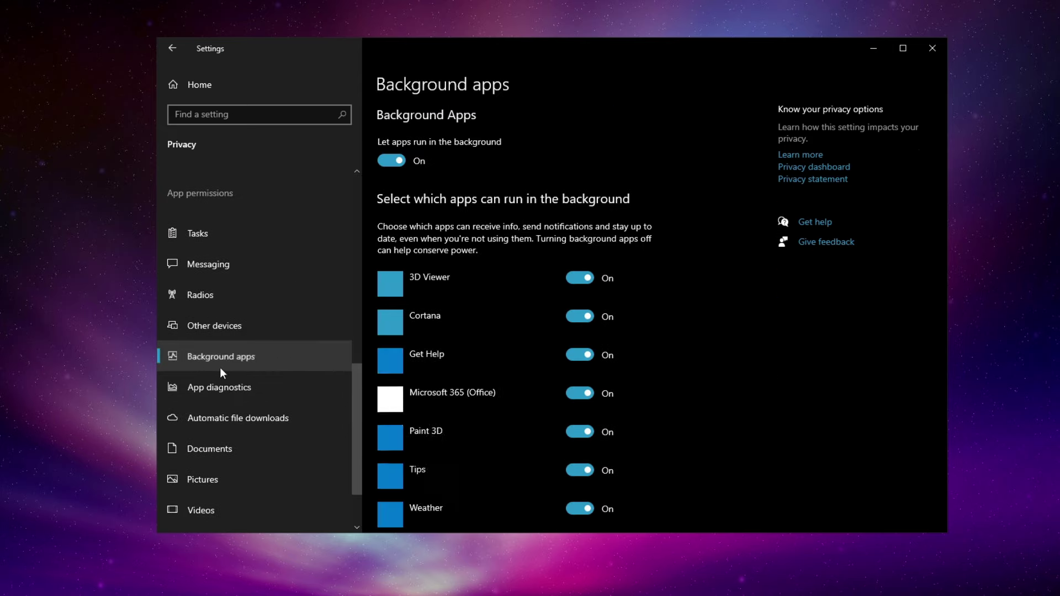
left_click(399, 160)
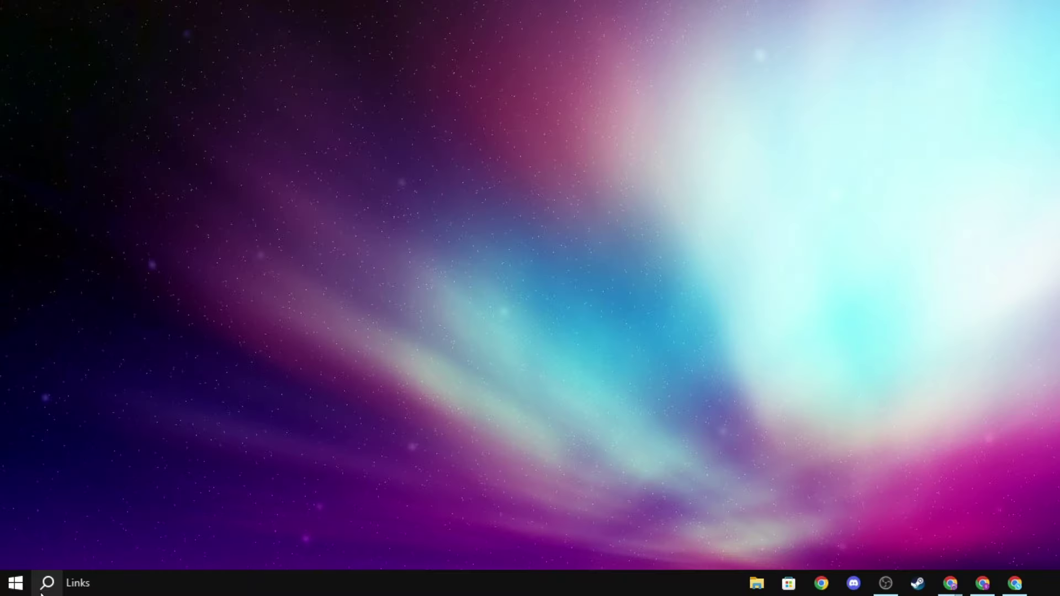
- Search Windows for "c" and open Create a restore point
left_click(46, 585)
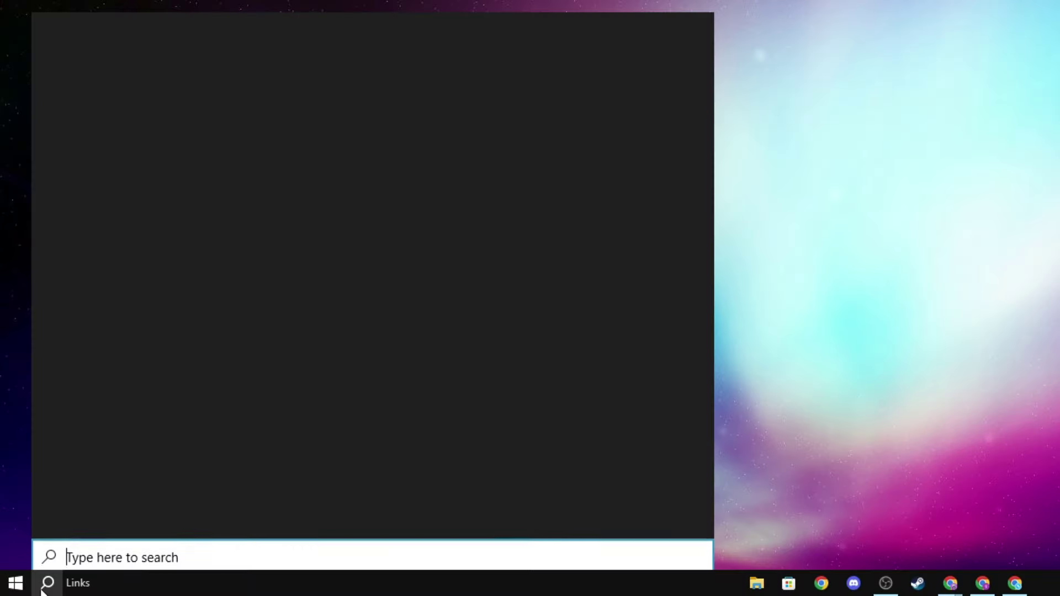
type("c")
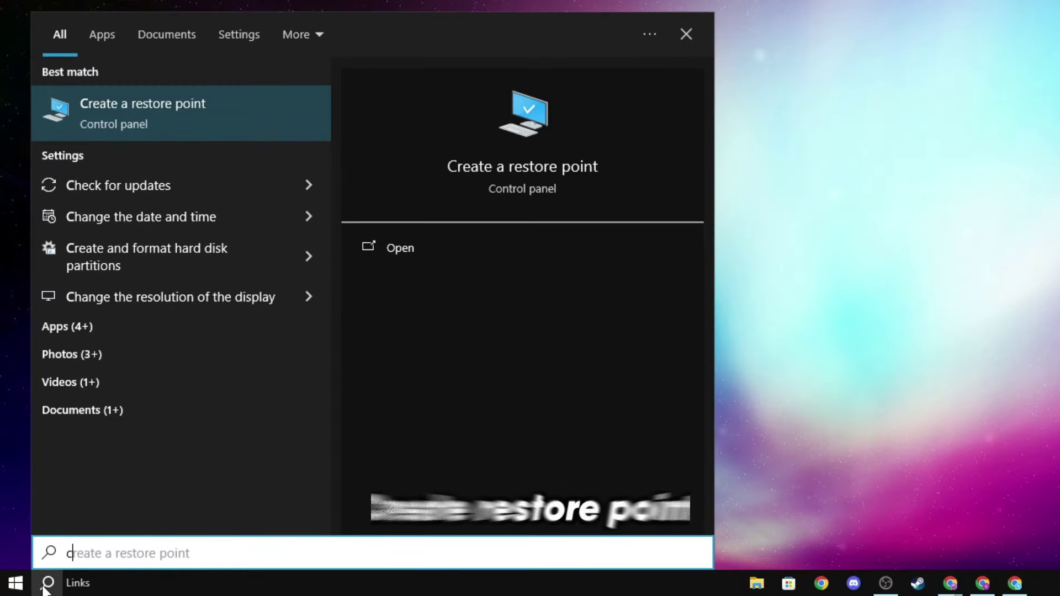
left_click(513, 173)
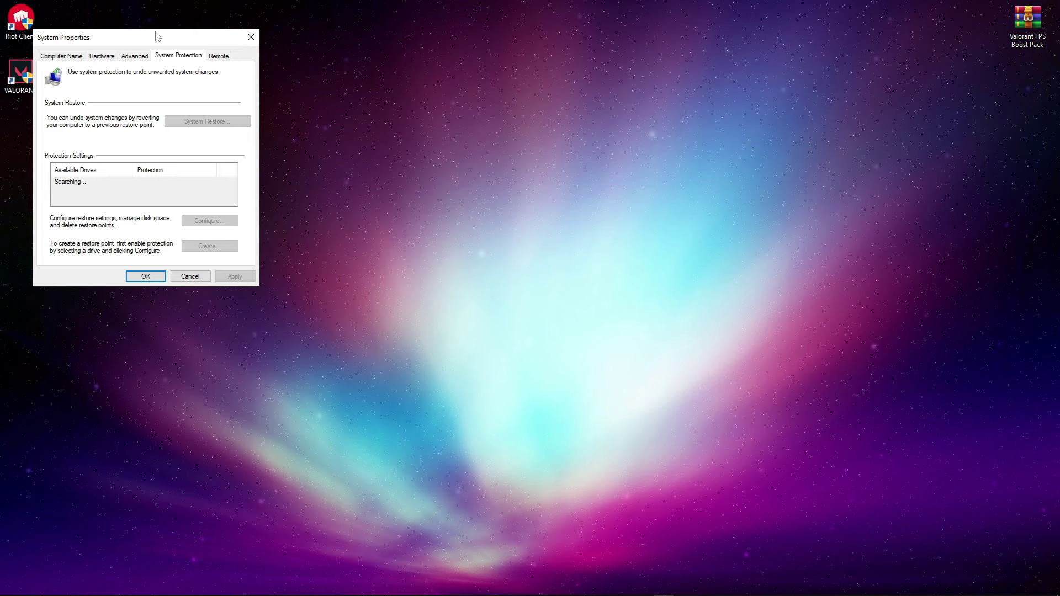
- Configure Local Disk (C:) with system protection turned on and confirm its restore settings
left_click_drag(157, 36, 463, 81)
left_click(399, 246)
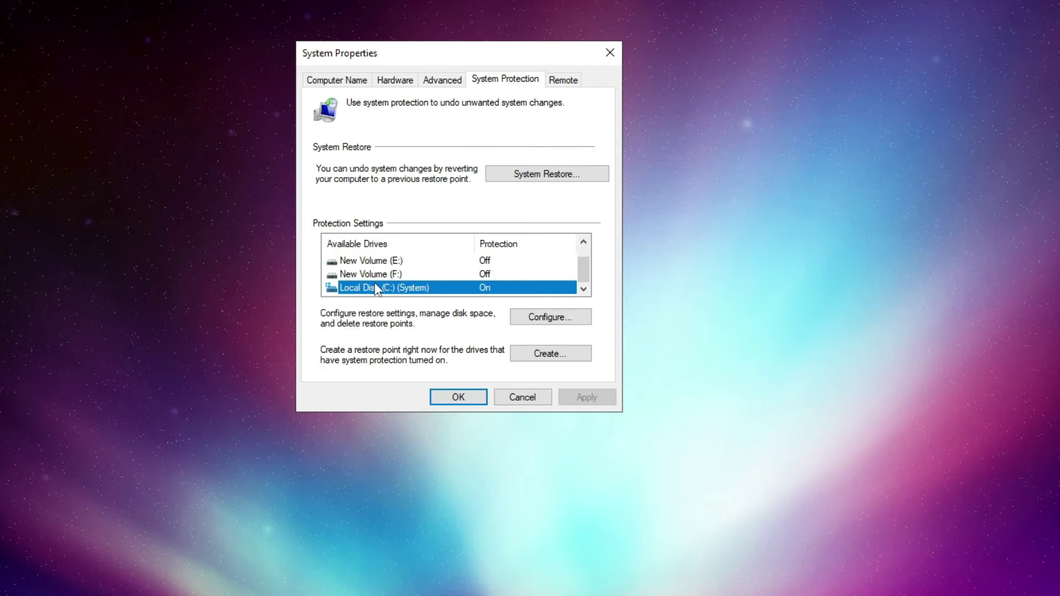
left_click(547, 317)
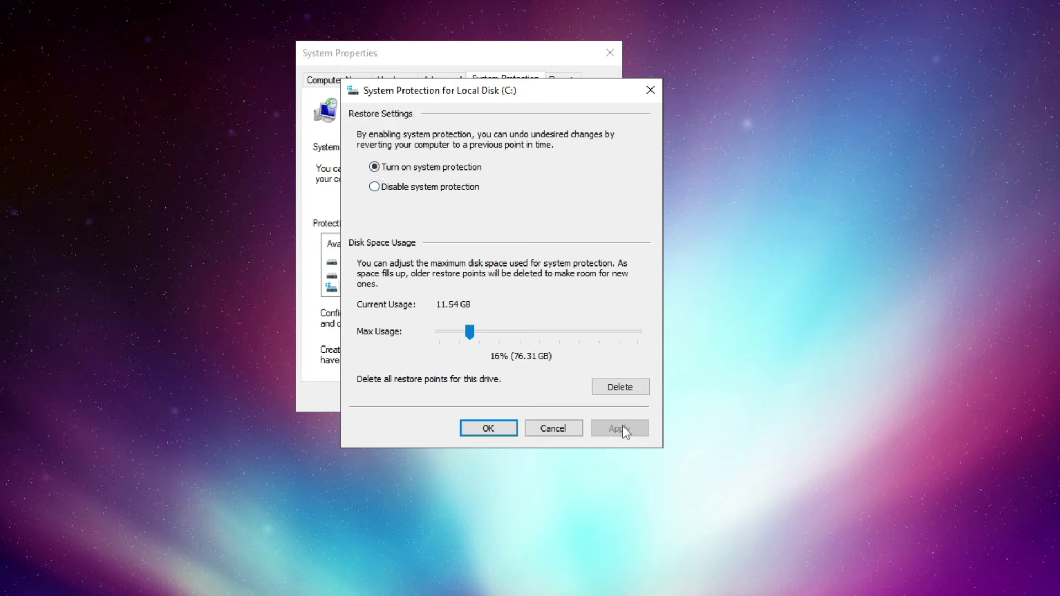
left_click(486, 430)
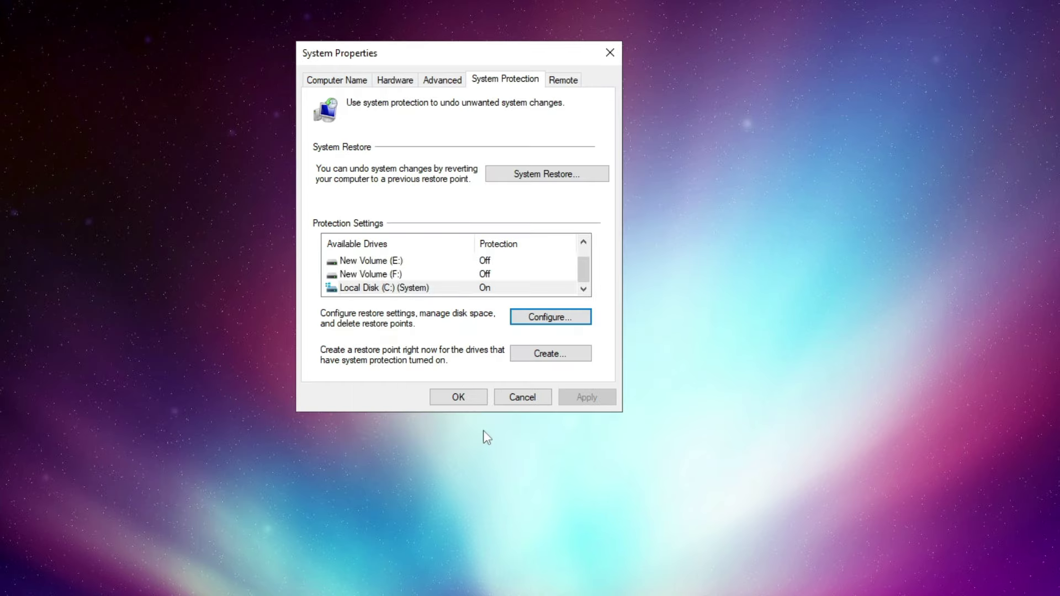
- Create a restore point described as "valroant settings backup" and close System Properties
left_click(540, 360)
type("valroant settings bac")
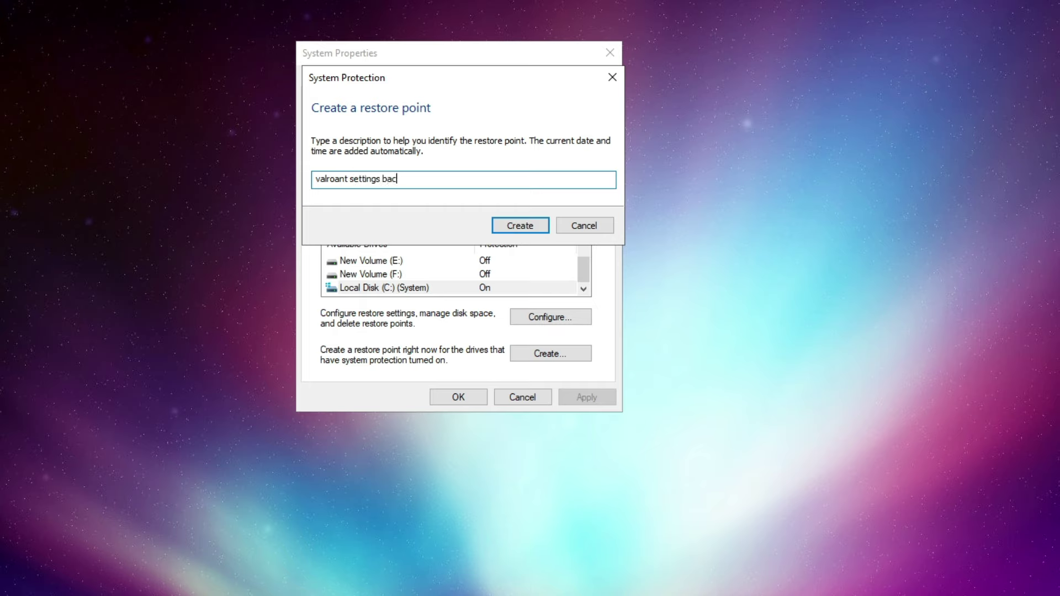
type("kup")
key("Return")
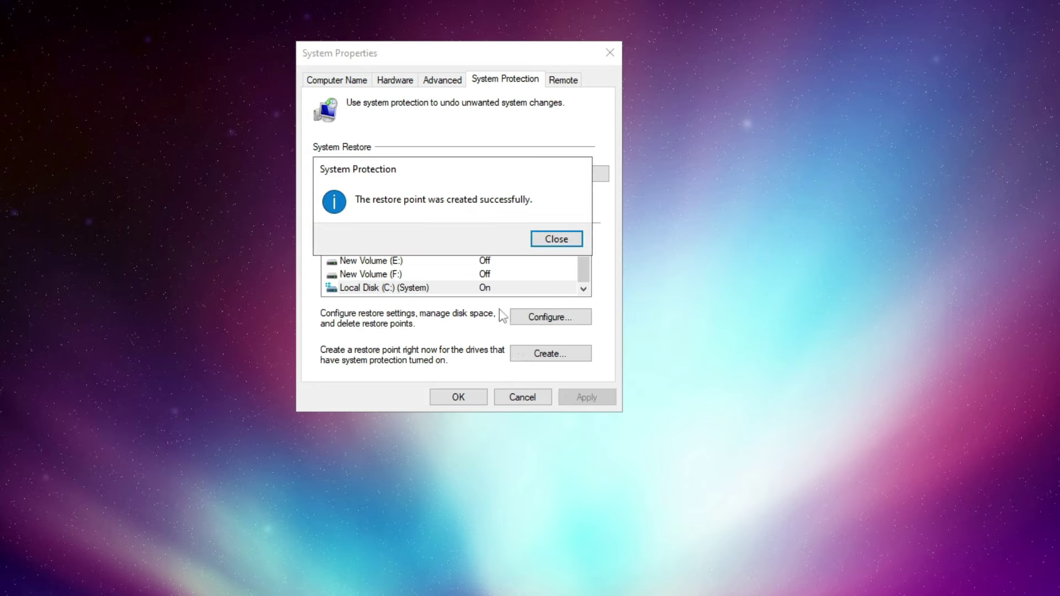
left_click(557, 240)
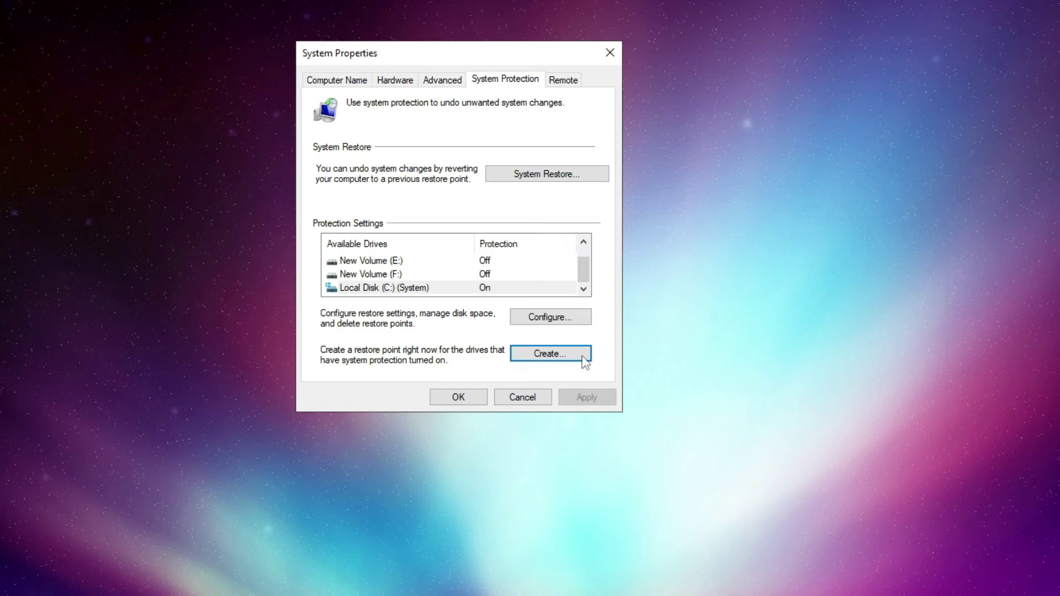
left_click(476, 398)
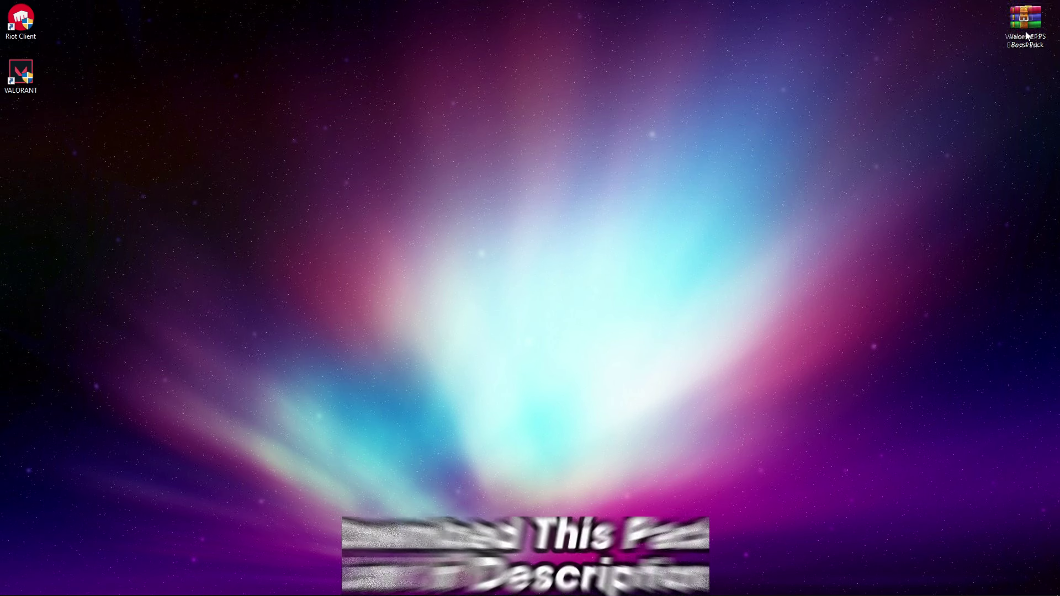
- Extract the Valorant FPS Boost Pack archive onto the desktop and open the extracted folder
left_click_drag(522, 160, 519, 165)
right_click(488, 178)
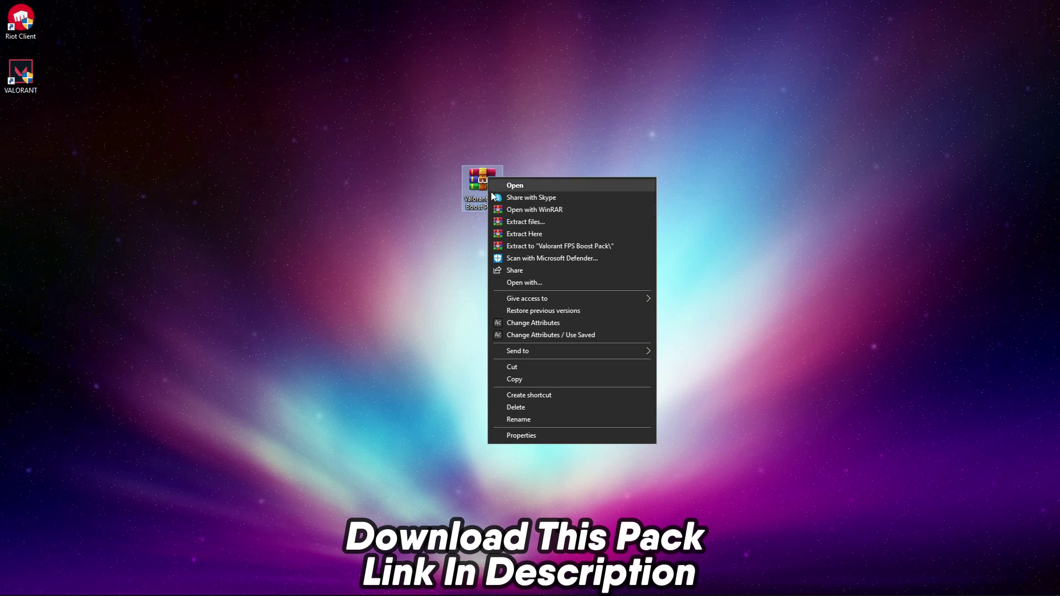
left_click(529, 235)
left_click(407, 223)
left_click_drag(20, 131, 436, 185)
right_click(435, 183)
key("Return")
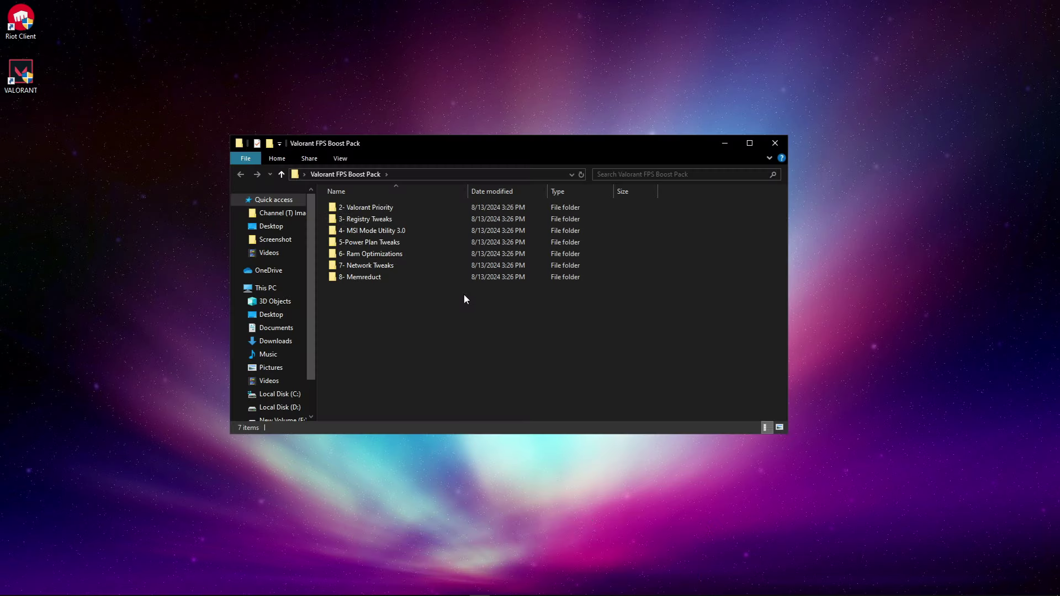
left_click_drag(464, 295, 333, 199)
left_click(400, 295)
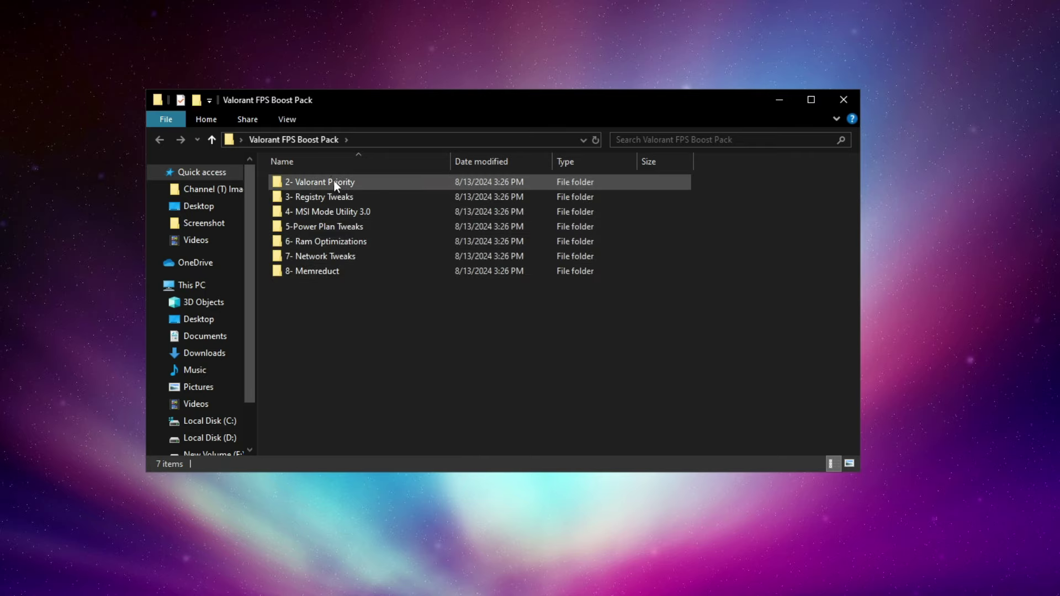
- Open the 2- Valorant Priority folder and look over its priority registry files
right_click(333, 181)
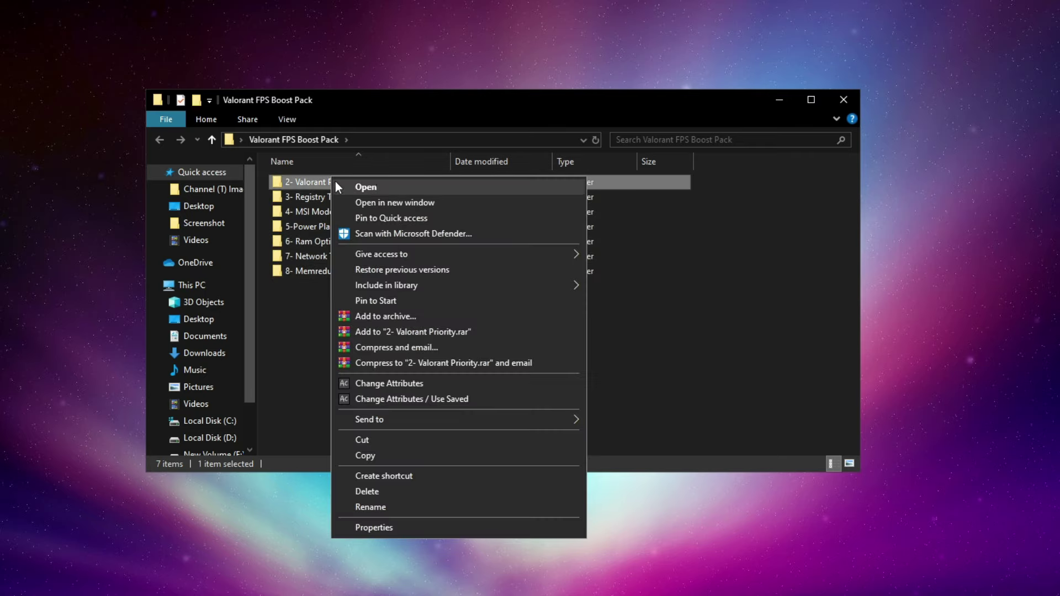
left_click(369, 187)
right_click(314, 181)
left_click(320, 199)
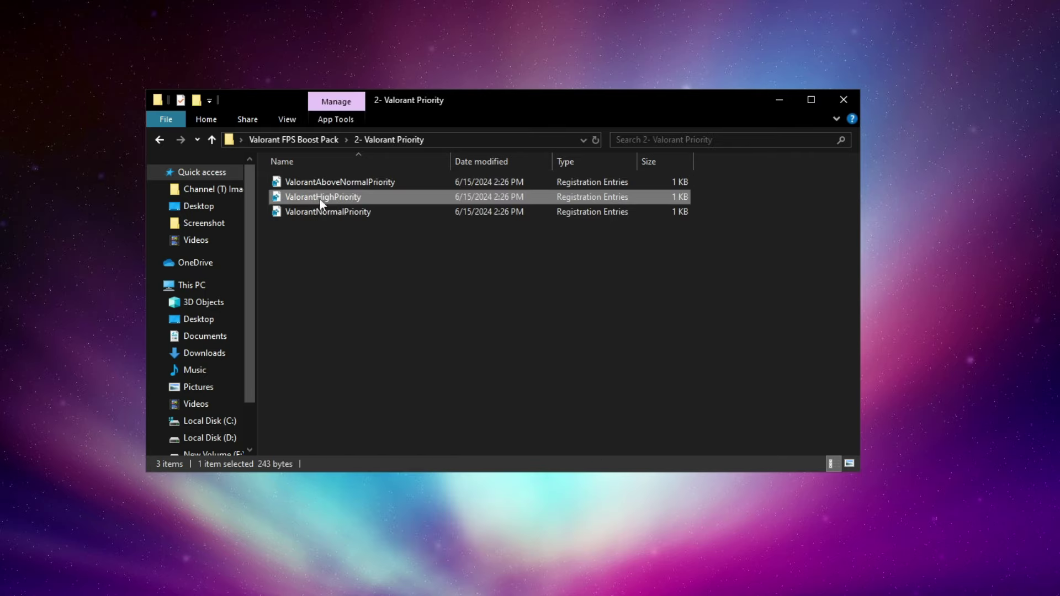
right_click(317, 209)
left_click(323, 194)
left_click(317, 199)
left_click(337, 187)
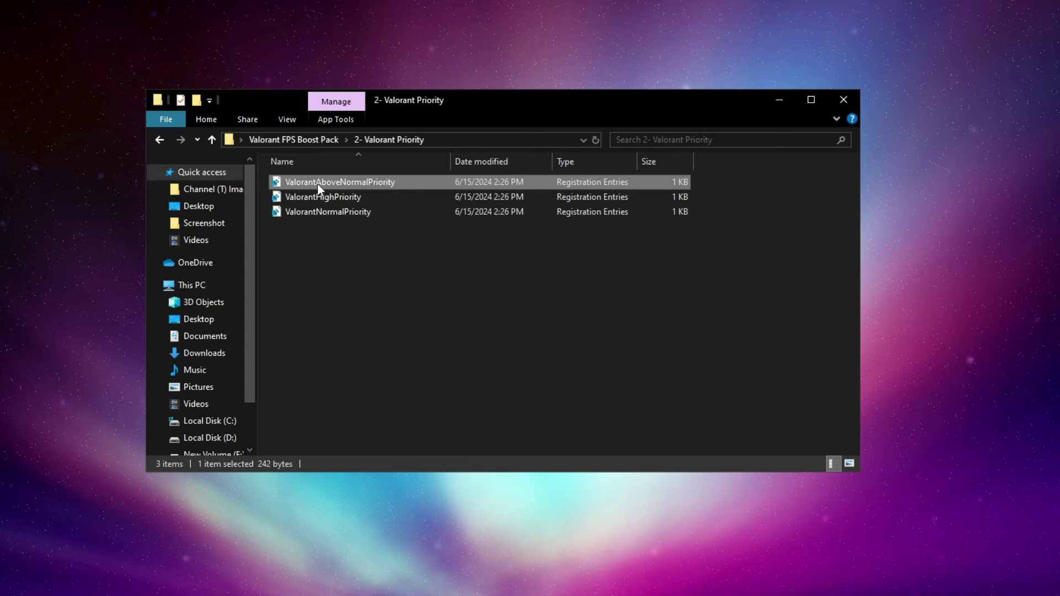
- Merge the ValorantHighPriority file into the registry, allowing Registry Editor to make changes
right_click(318, 196)
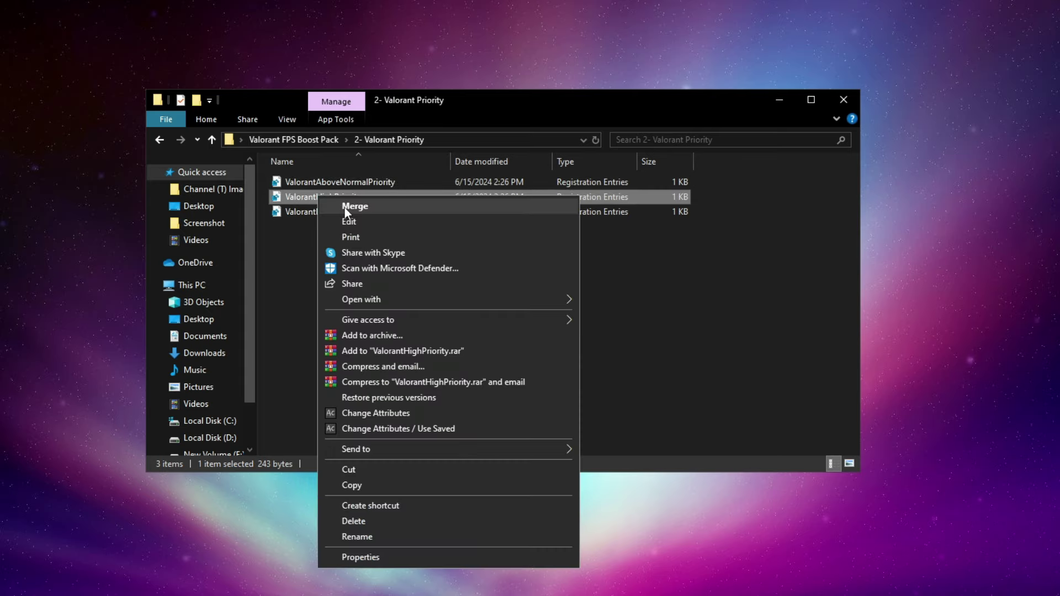
left_click(345, 208)
left_click(436, 394)
left_click(632, 328)
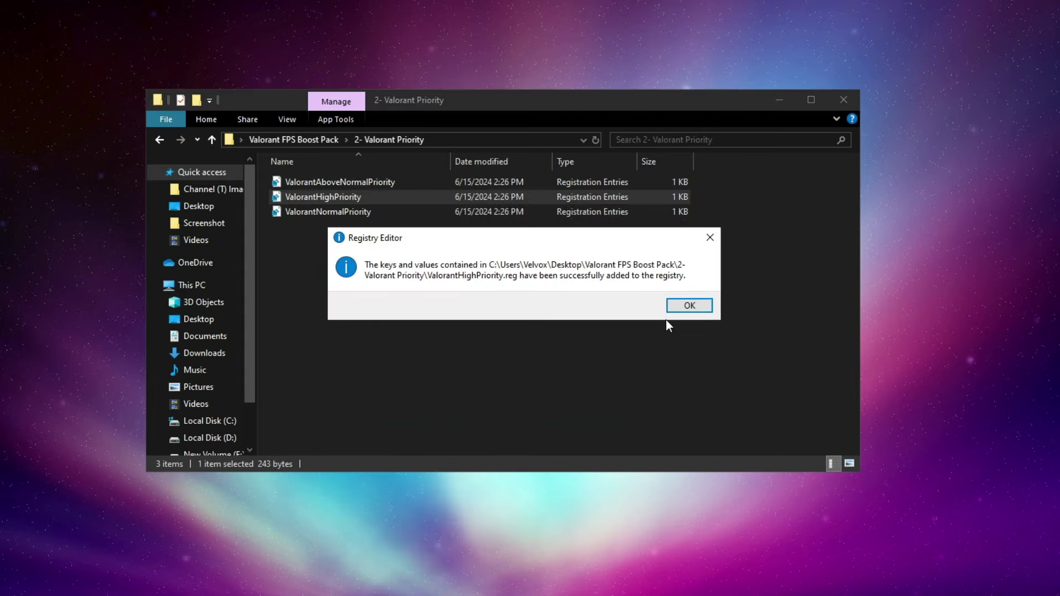
left_click(679, 309)
- Open the pack's 3- Registry Tweaks folder and merge Boost CPU Performance into the registry
left_click(293, 140)
left_click(307, 197)
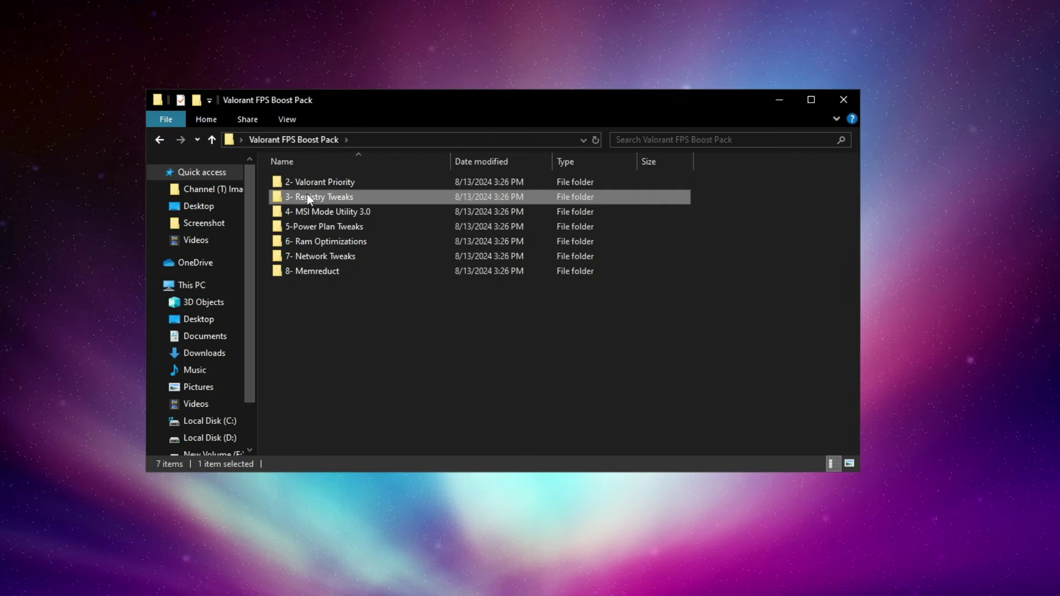
right_click(307, 197)
left_click(336, 204)
left_click(314, 185)
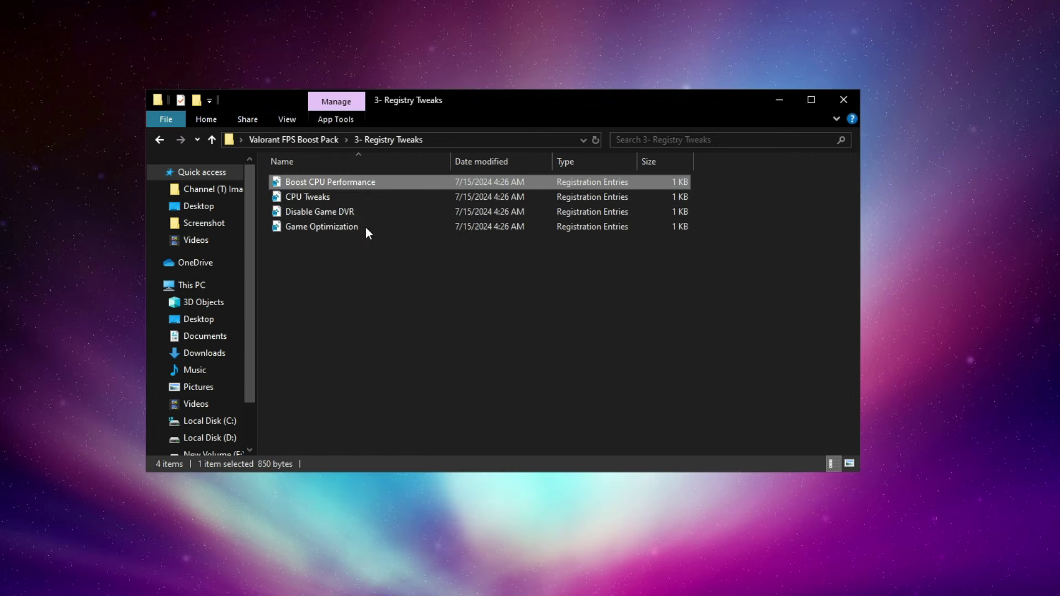
key("Return")
left_click(469, 397)
left_click(635, 327)
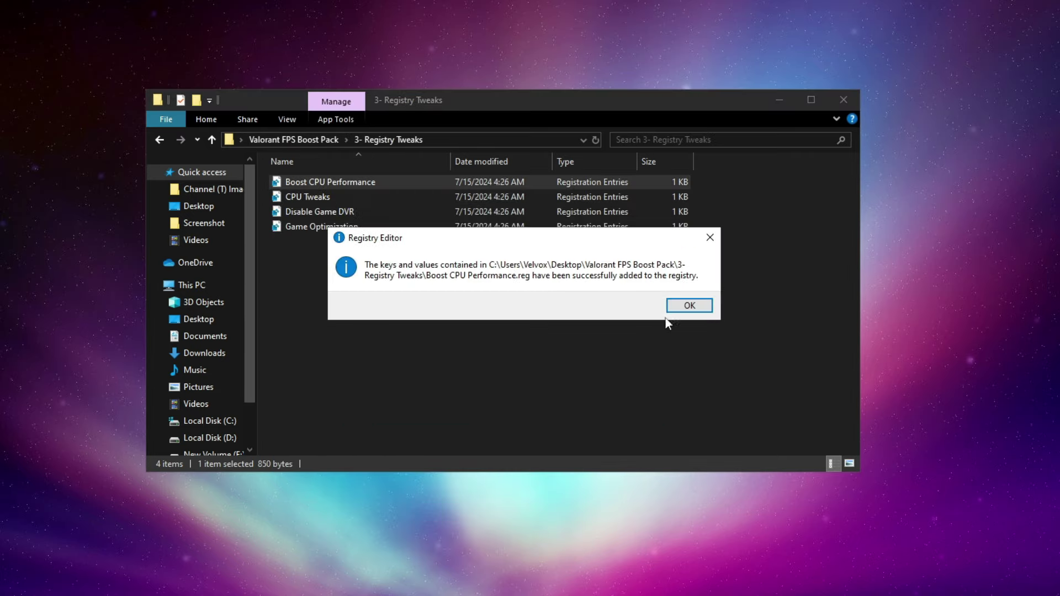
left_click(677, 307)
- Merge the CPU Tweaks file into the registry
right_click(293, 199)
left_click(345, 207)
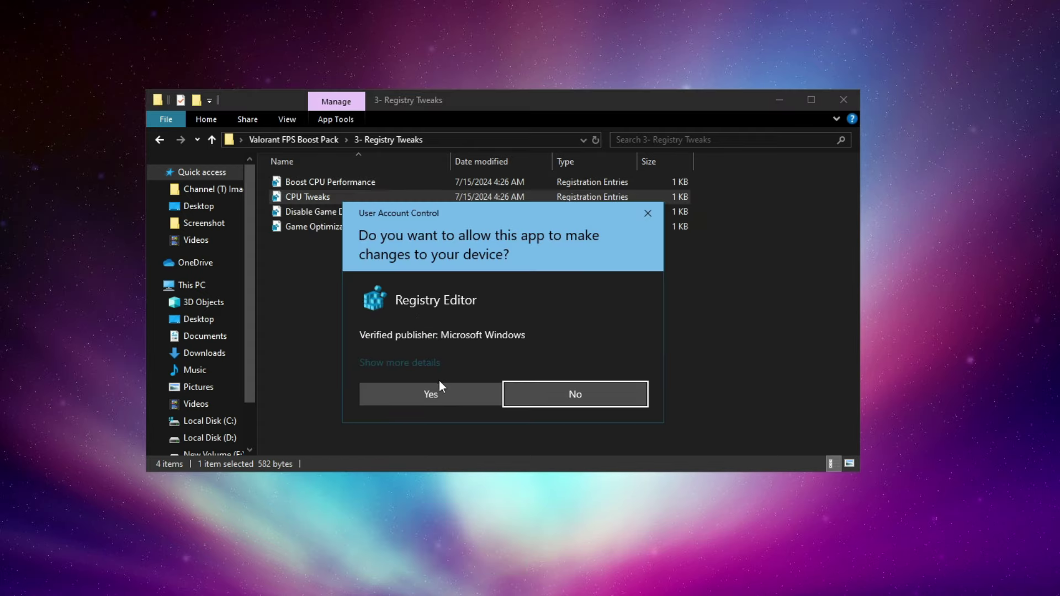
left_click(439, 391)
left_click(634, 327)
- Merge the Disable Game DVR file into the registry
left_click(322, 213)
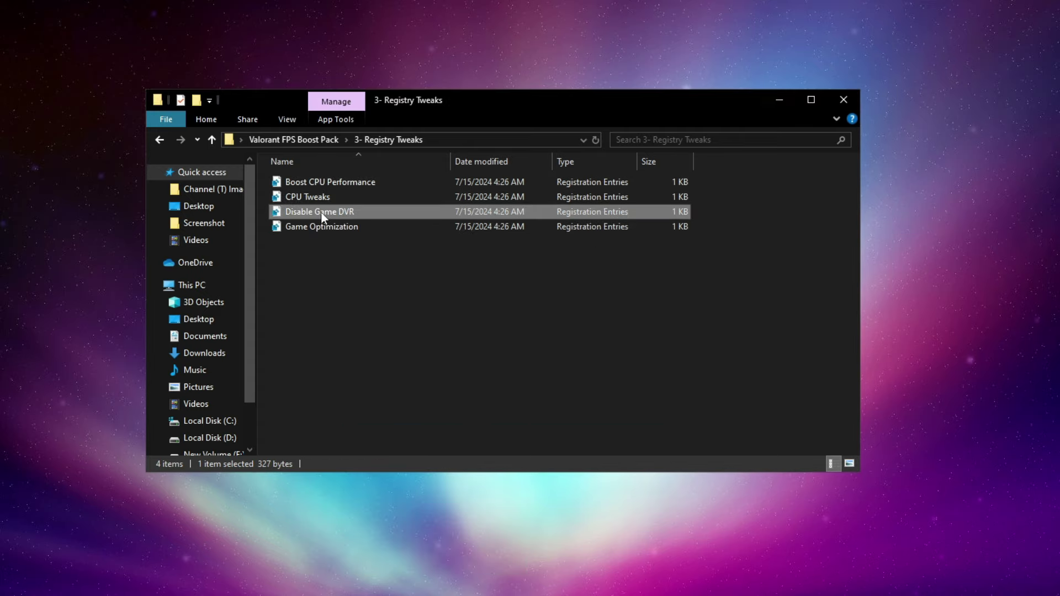
right_click(322, 213)
left_click(360, 225)
left_click(433, 392)
left_click(634, 327)
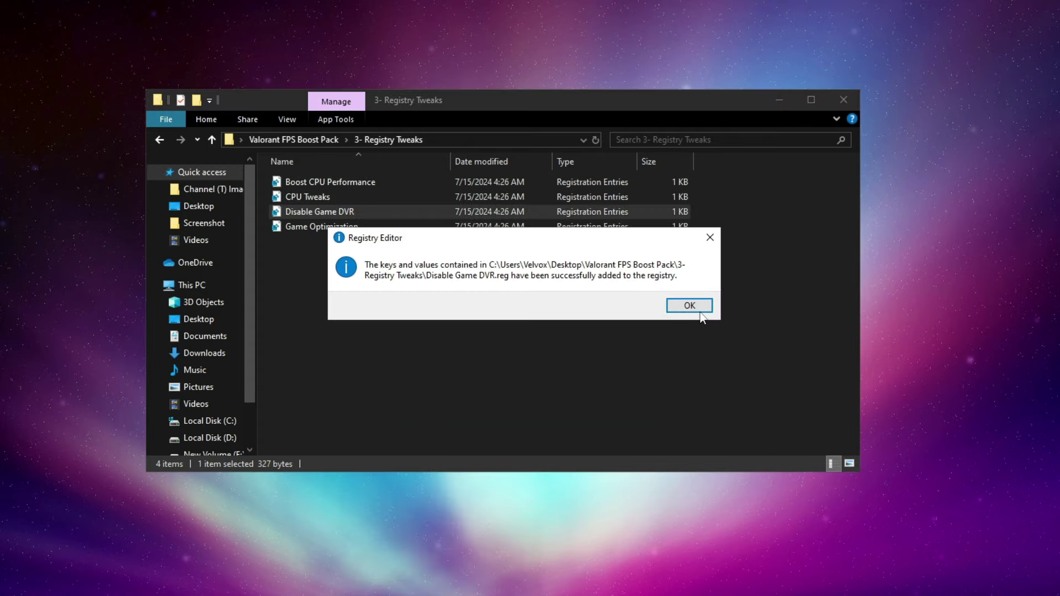
left_click(698, 310)
- Merge the Game Optimization file into the registry
right_click(282, 216)
left_click(278, 226)
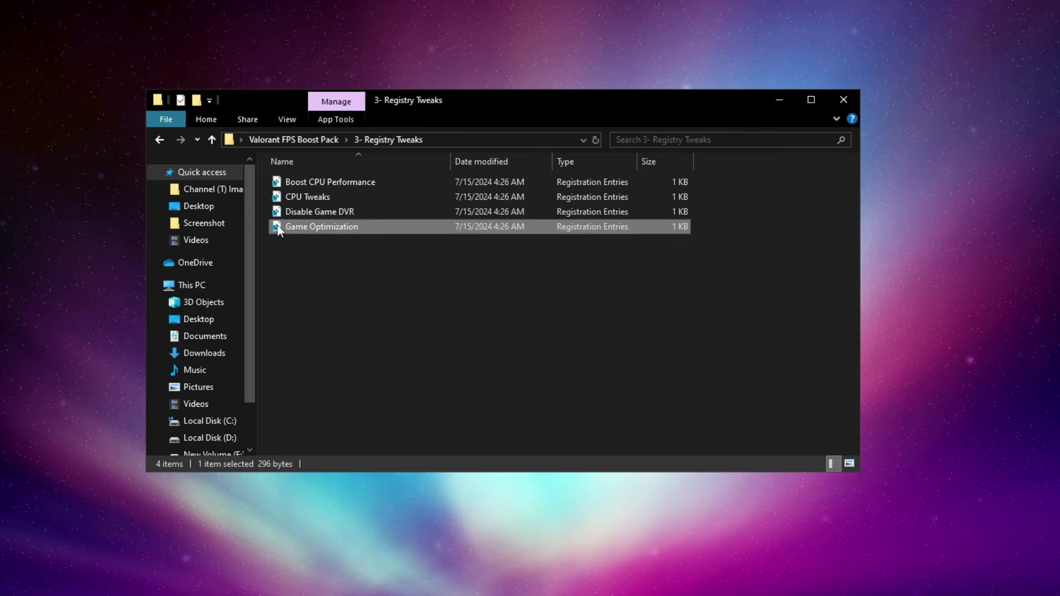
right_click(278, 227)
left_click(348, 239)
left_click(442, 396)
left_click(635, 329)
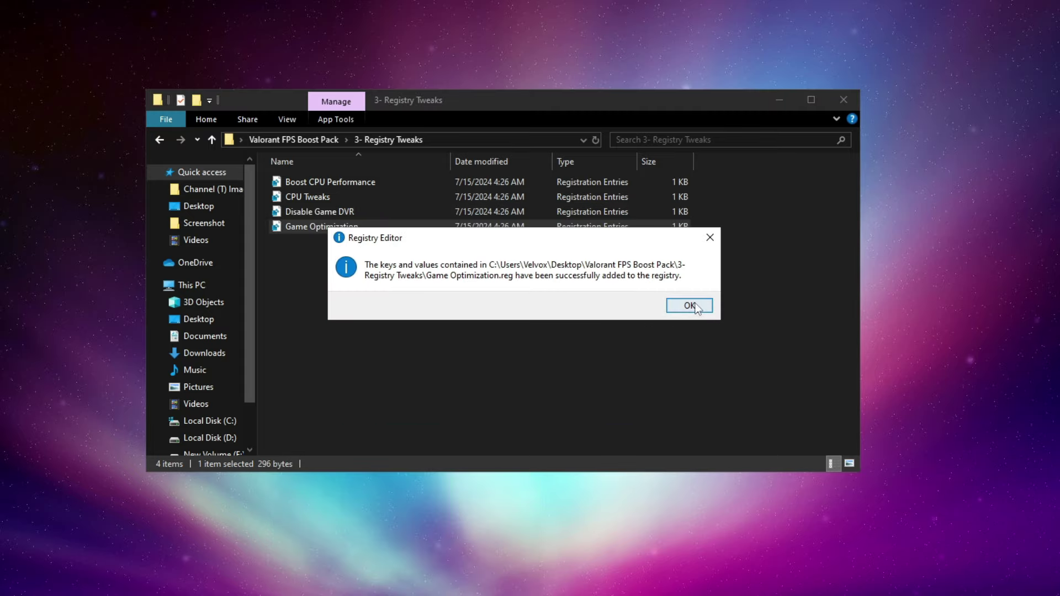
left_click(691, 305)
- Open the pack's 4- MSI Mode Utility 3.0 folder and run MSI Mode Utility 3.0 as administrator
left_click(274, 141)
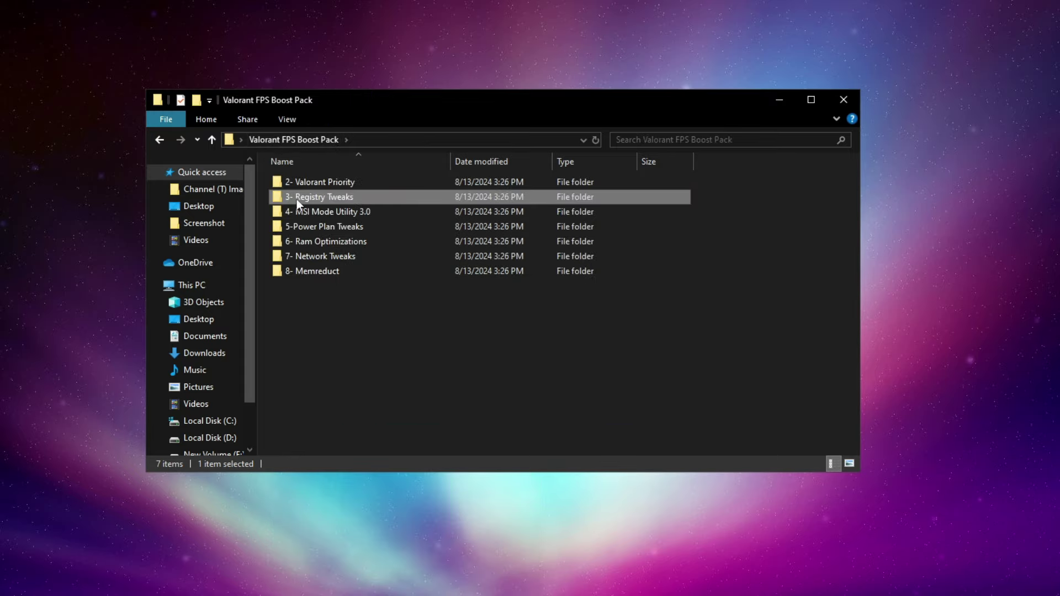
right_click(325, 212)
left_click(357, 224)
left_click(303, 186)
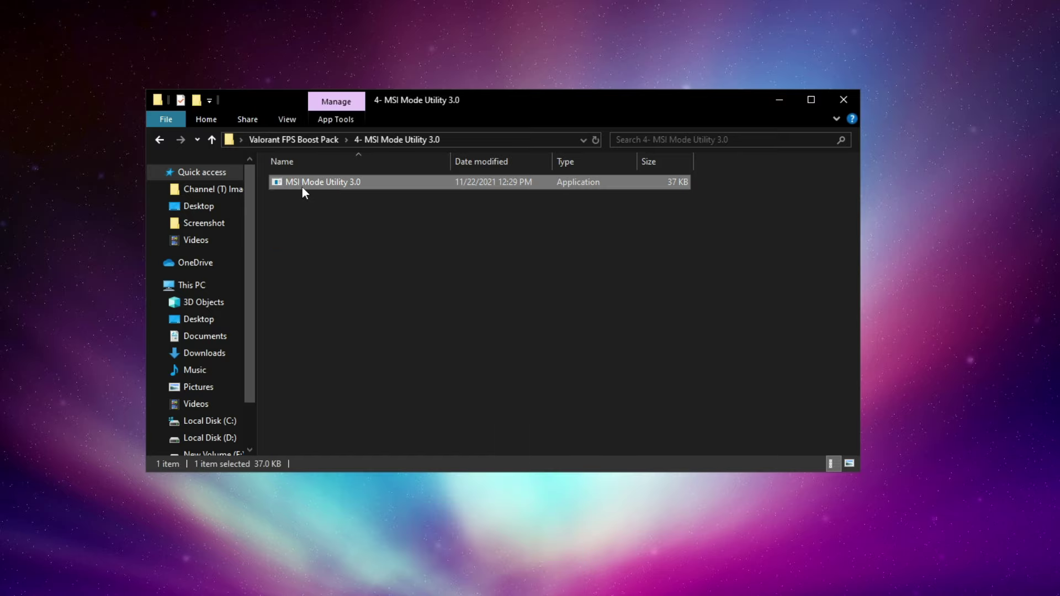
right_click(303, 187)
left_click(359, 211)
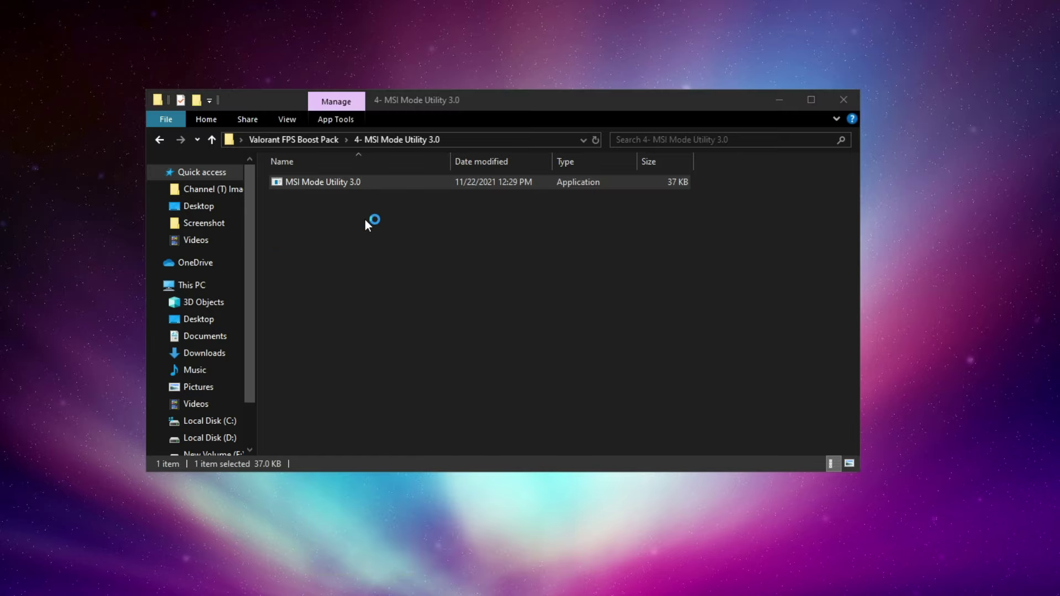
left_click(474, 398)
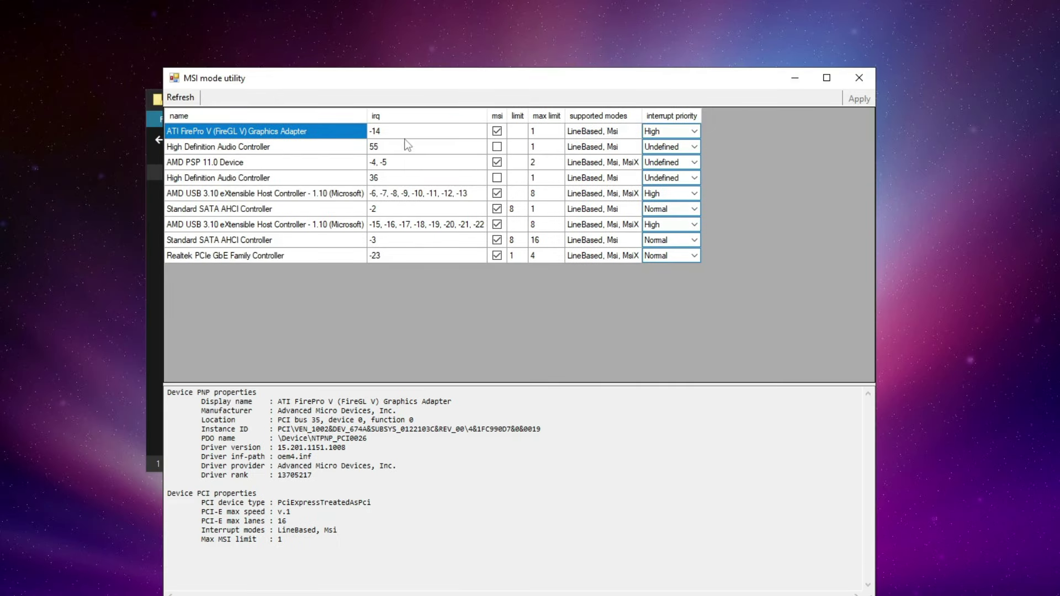
- Set the interrupt priority of the ATI FirePro V (FireGL V) Graphics Adapter to High
left_click(685, 130)
left_click(694, 132)
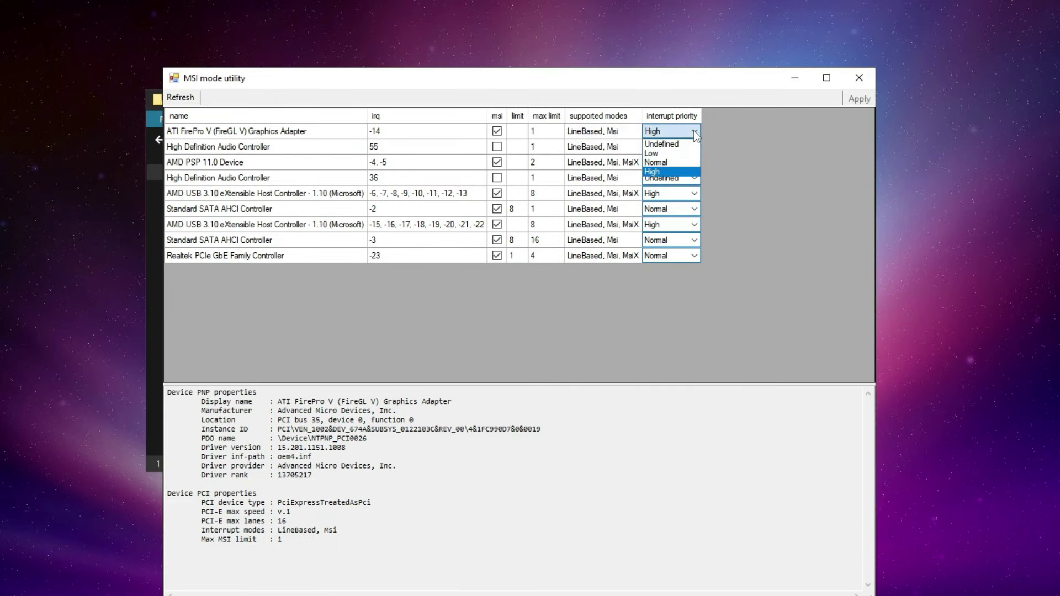
left_click(651, 172)
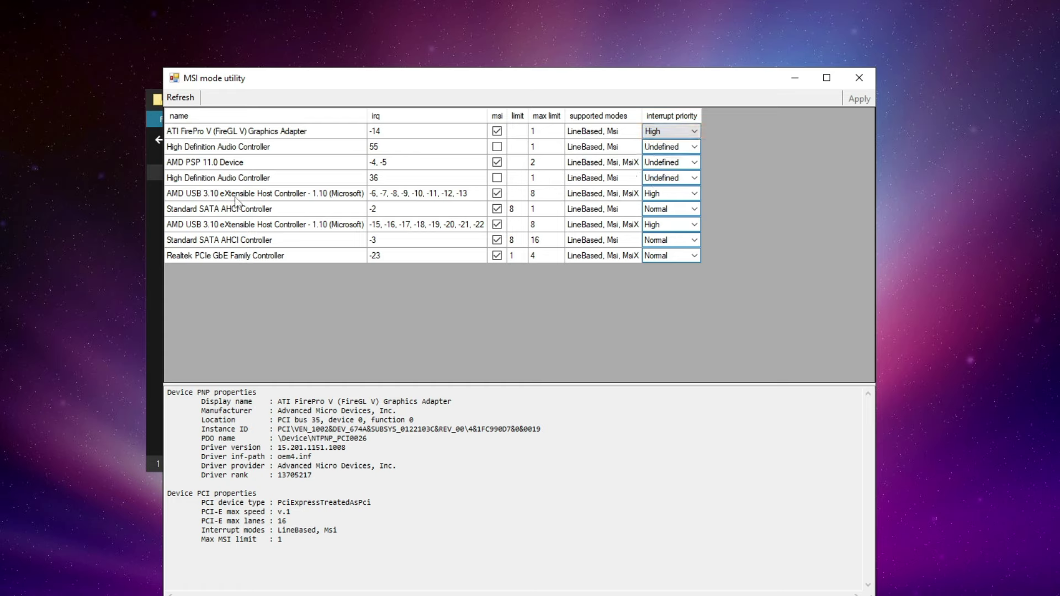
- Set the interrupt priority of both AMD USB 3.10 eXtensible Host Controllers to High
left_click(213, 194)
left_click(683, 194)
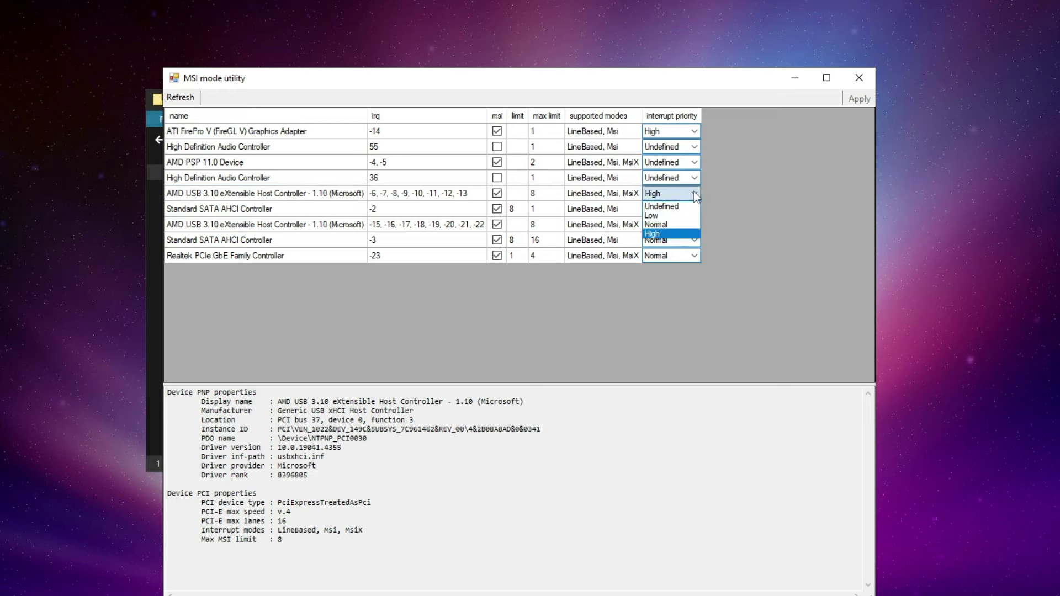
left_click(661, 234)
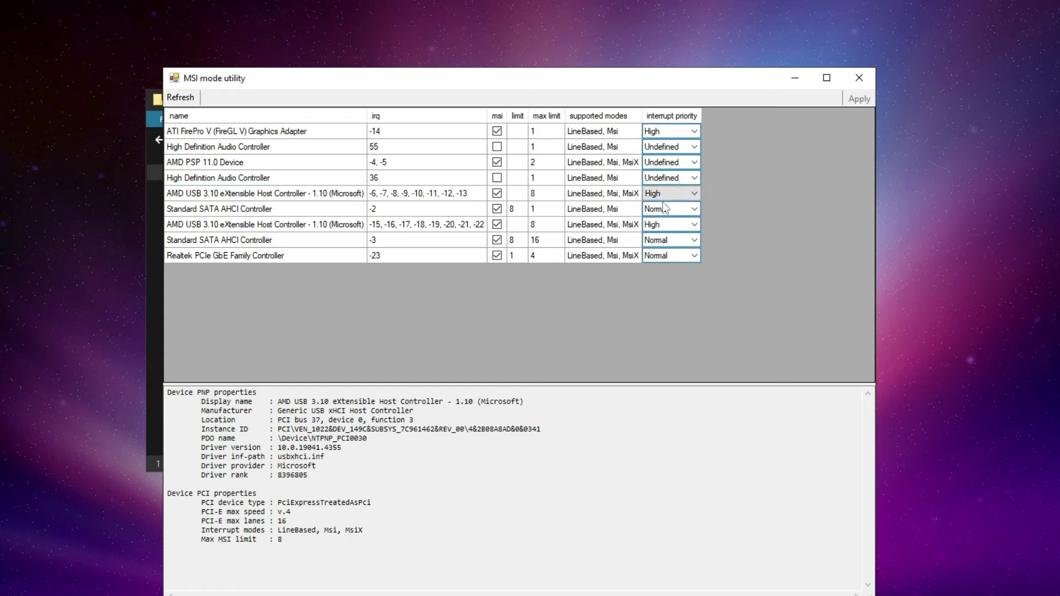
left_click(244, 228)
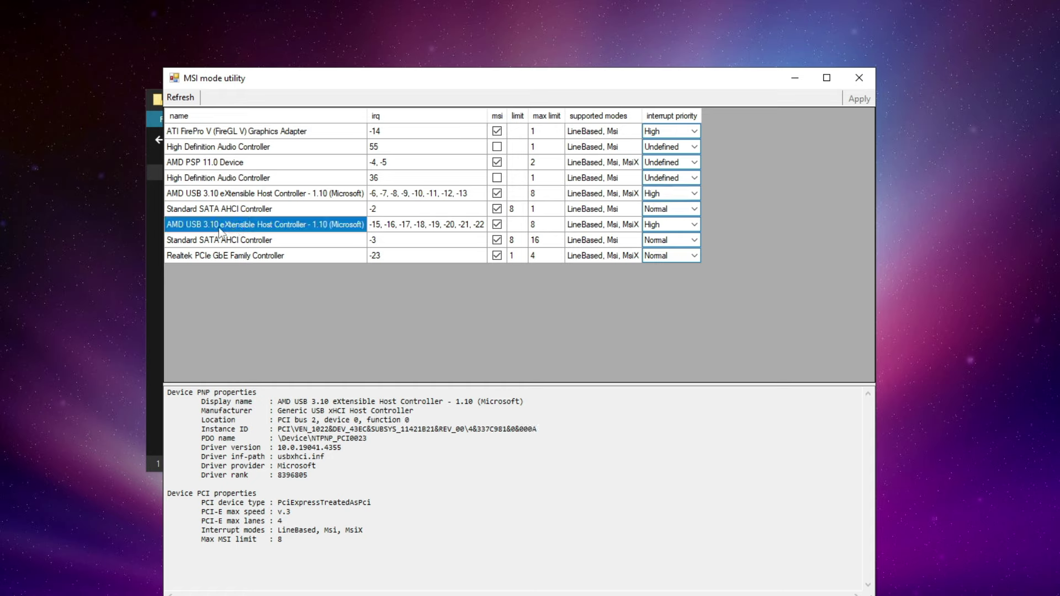
left_click(685, 225)
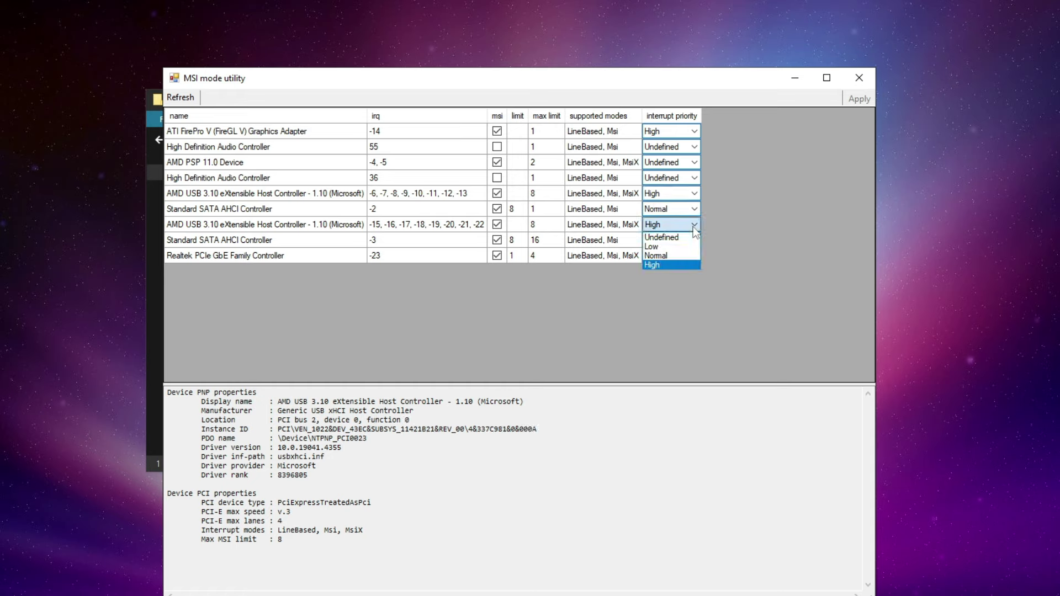
left_click(652, 266)
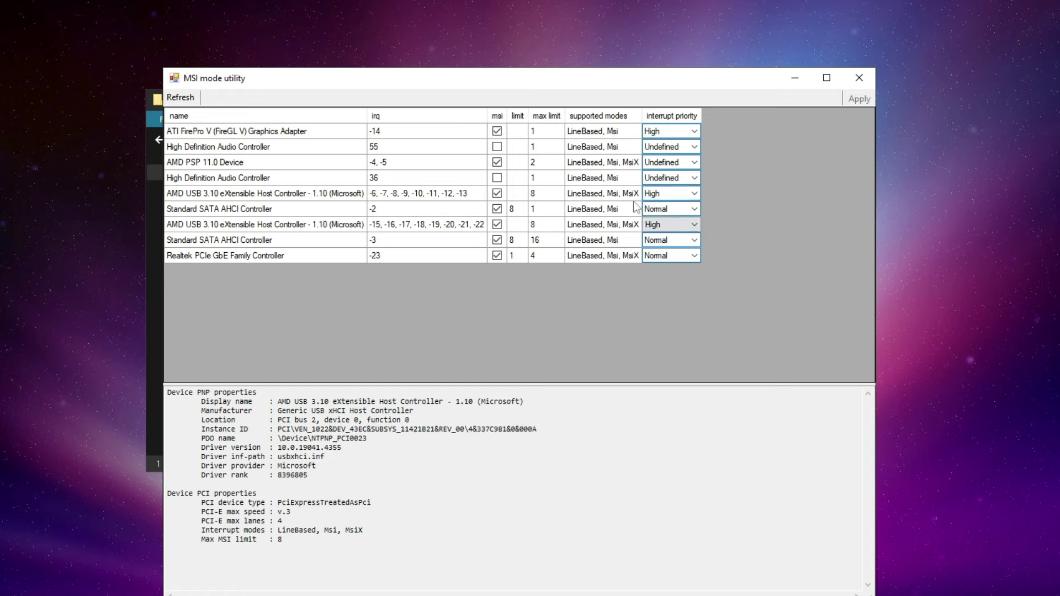
- Apply the MSI mode settings, close the utility and return to the Valorant FPS Boost Pack folder
left_click(859, 99)
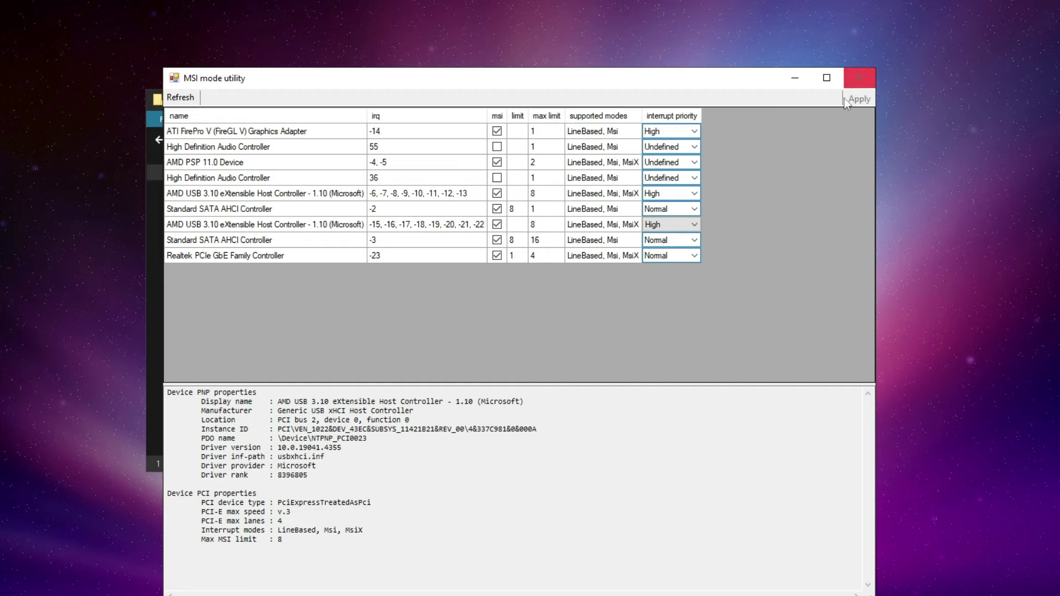
left_click(865, 79)
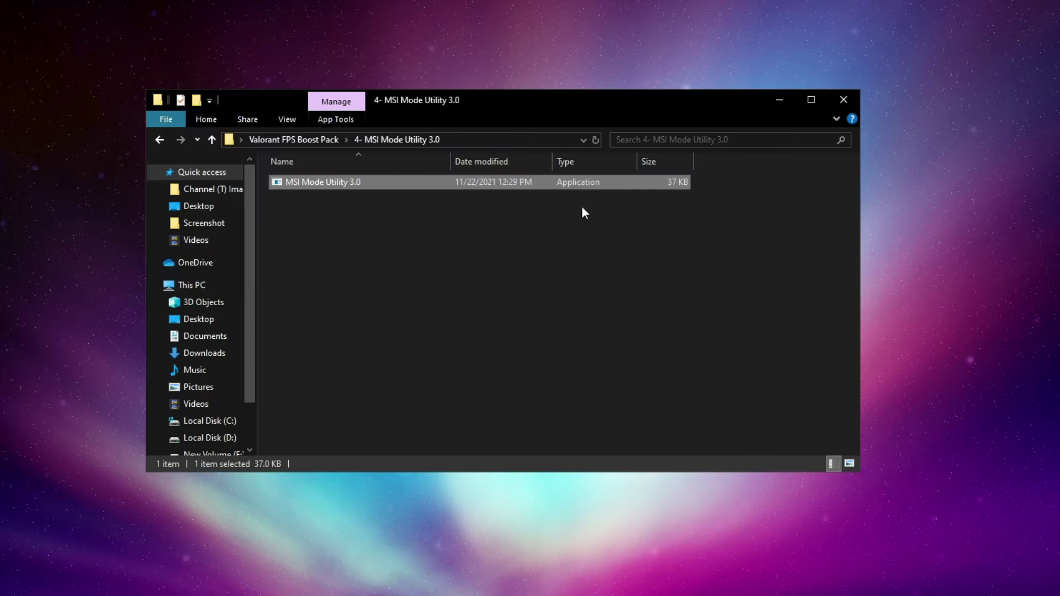
left_click(391, 253)
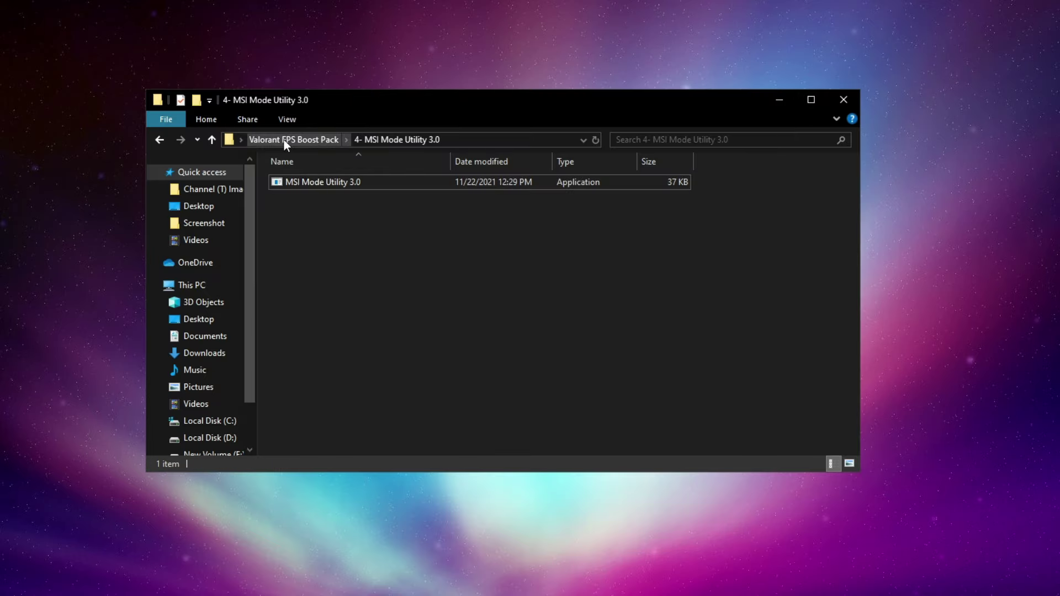
left_click(263, 140)
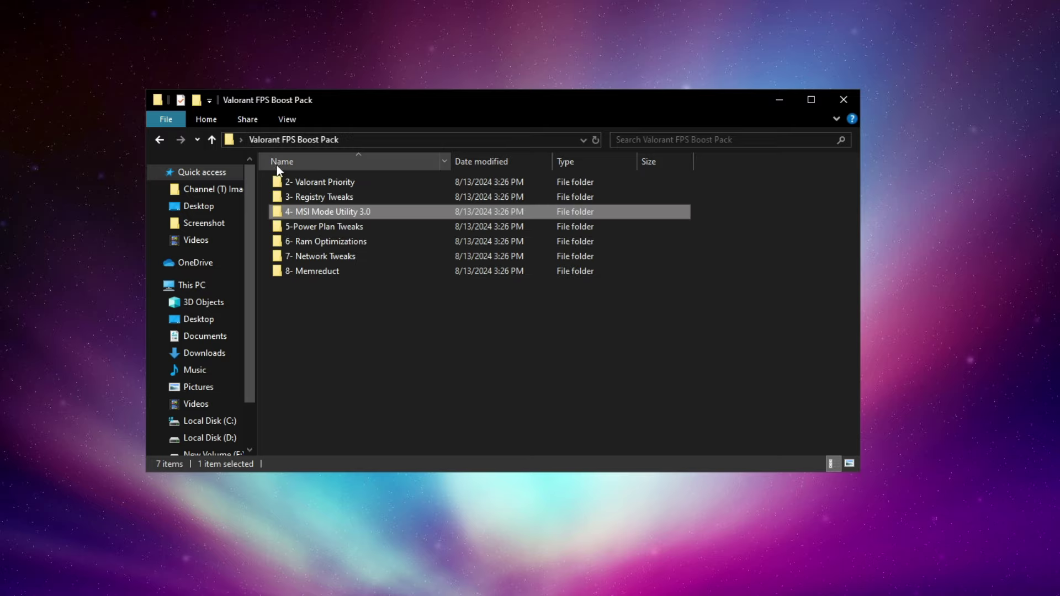
- Open the 5-Power Plan Tweaks folder and run Import By Velvox Power Plan as administrator, allowing it past the SmartScreen warning
right_click(297, 221)
left_click(333, 227)
right_click(327, 184)
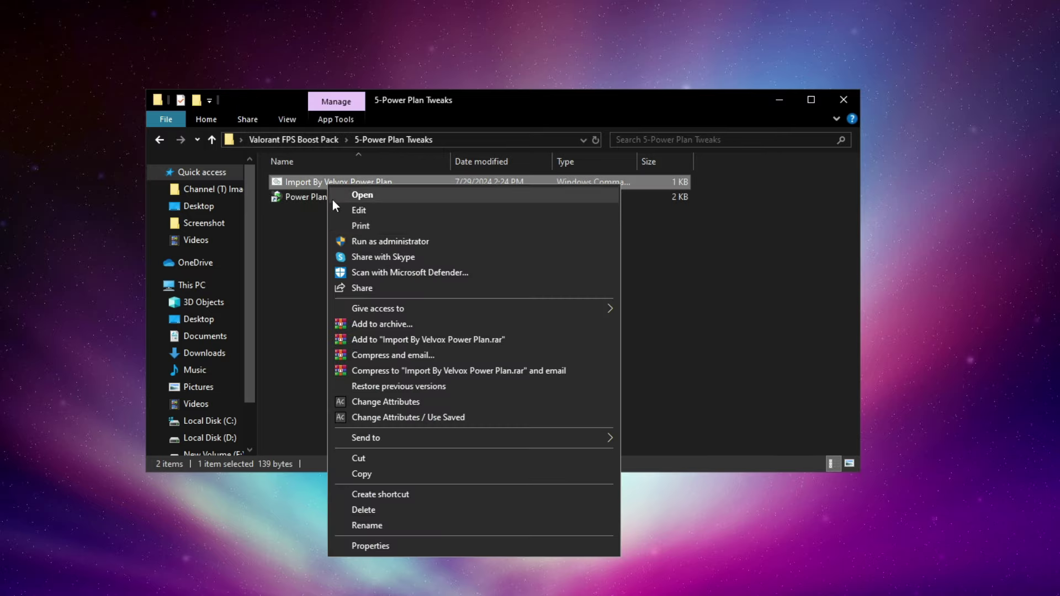
left_click(381, 242)
left_click(378, 204)
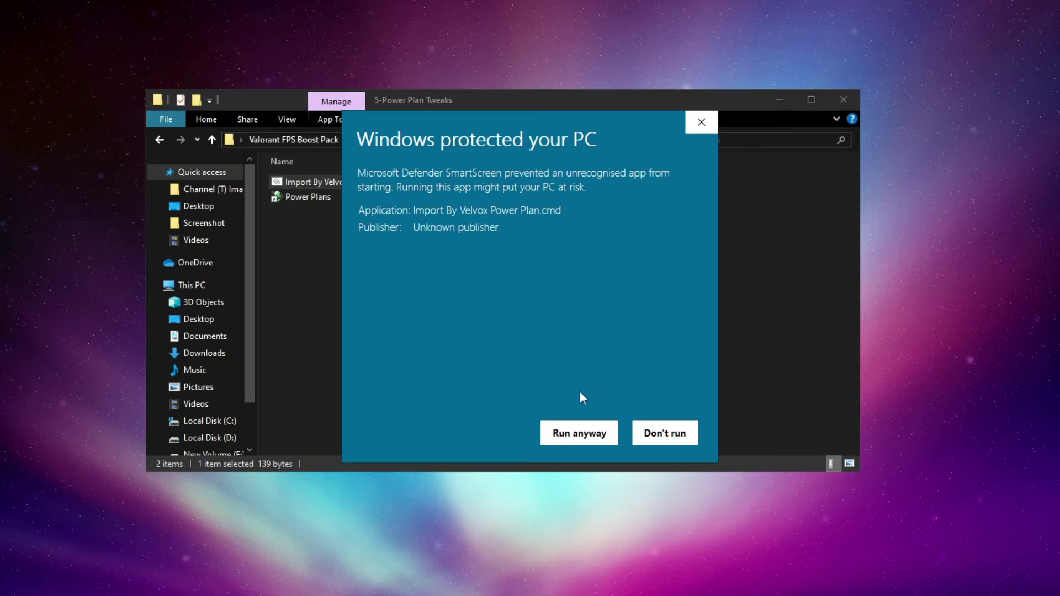
left_click(580, 433)
left_click(449, 392)
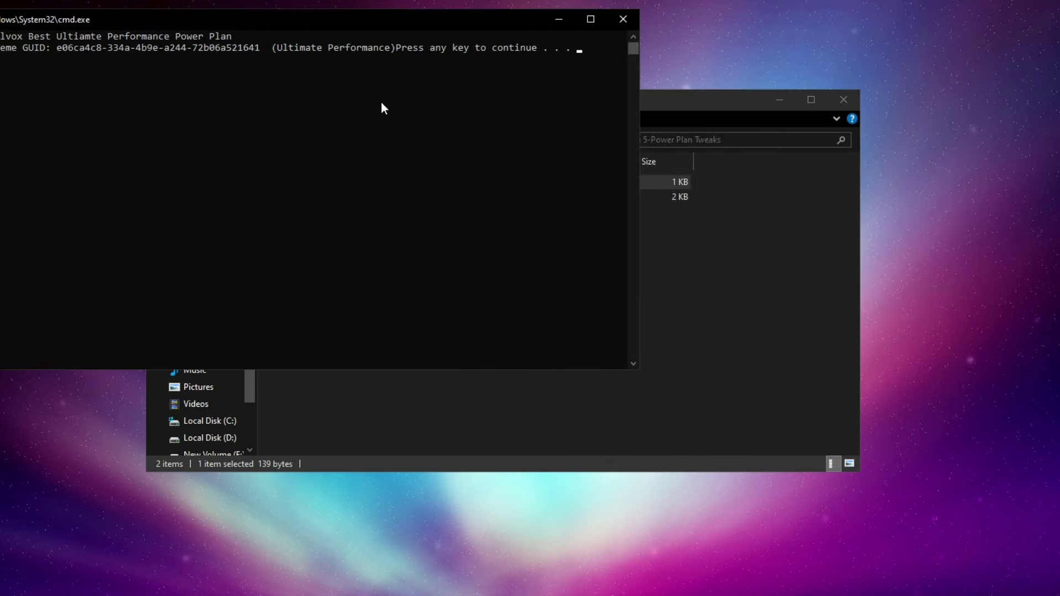
left_click_drag(378, 21, 597, 102)
left_click_drag(471, 131, 613, 131)
key("Return")
key("Return")
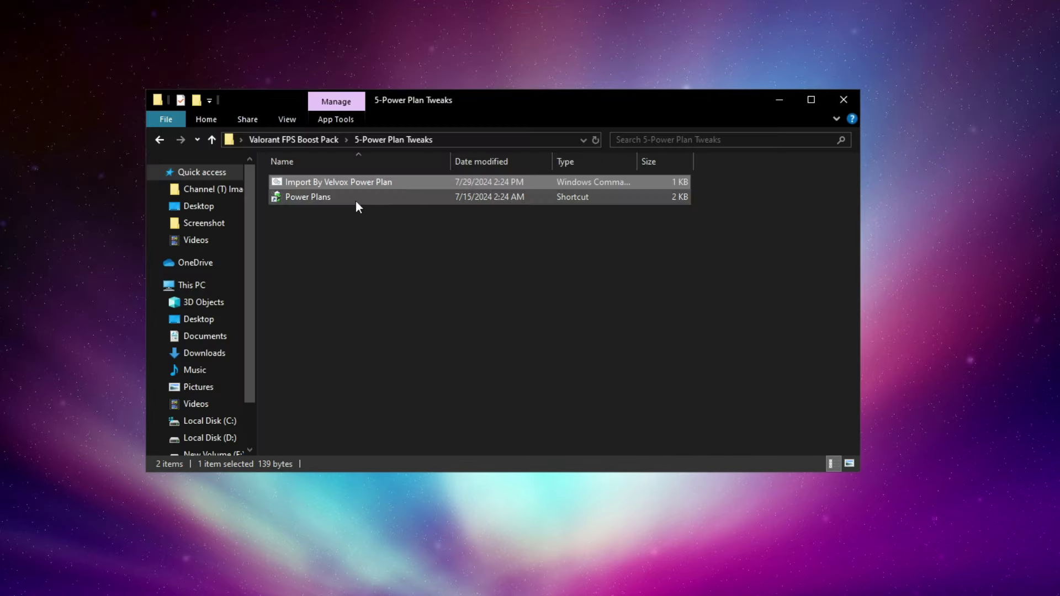
- Open the Power Plans shortcut to check the available power plans, and close Power Options
right_click(340, 202)
left_click(373, 212)
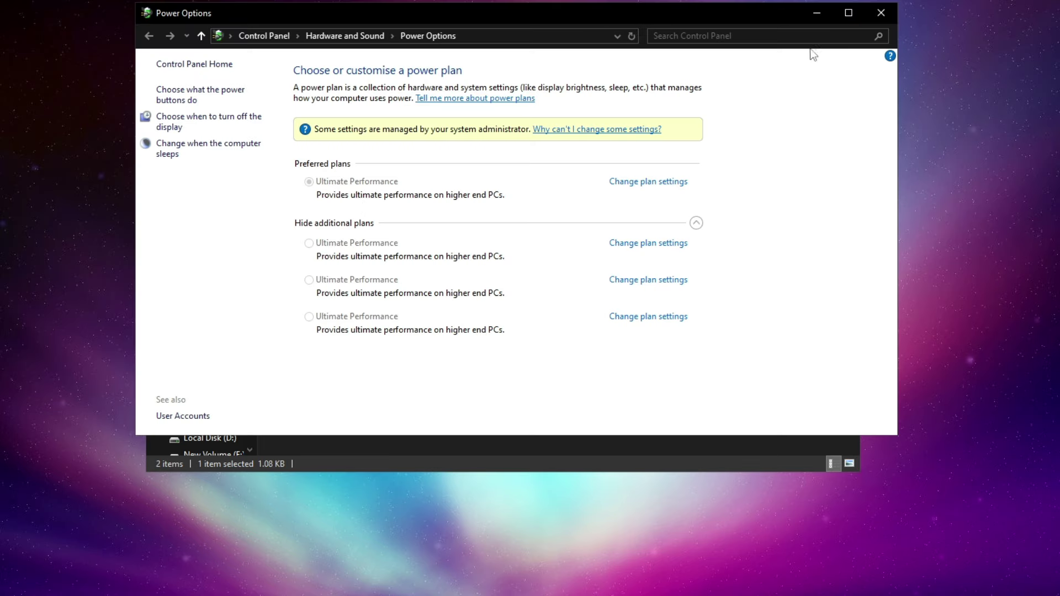
left_click(880, 15)
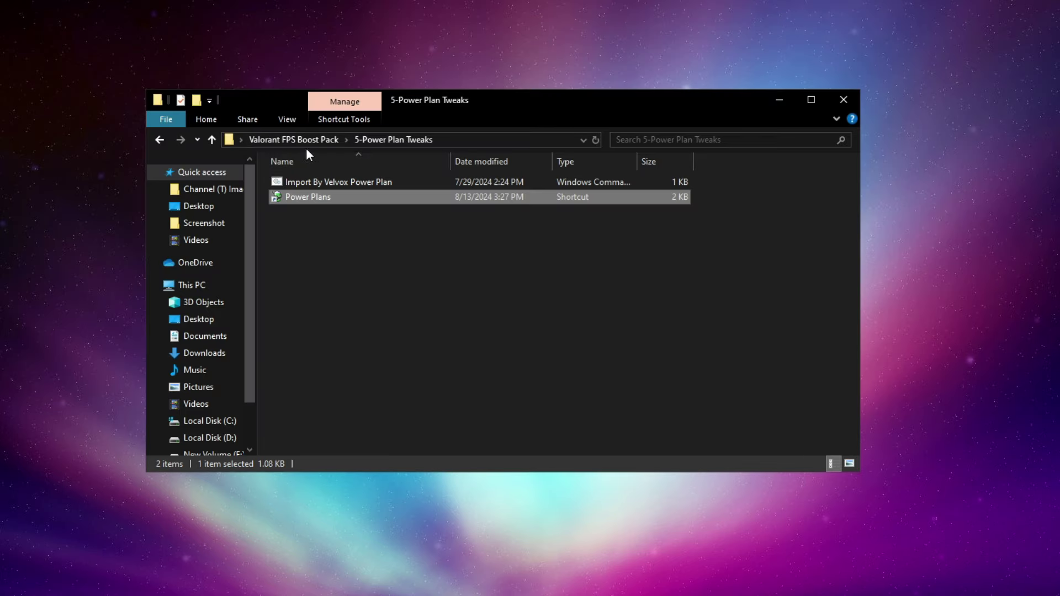
- Return to the Valorant FPS Boost Pack folder and open 6- Ram Optimizations
left_click(290, 140)
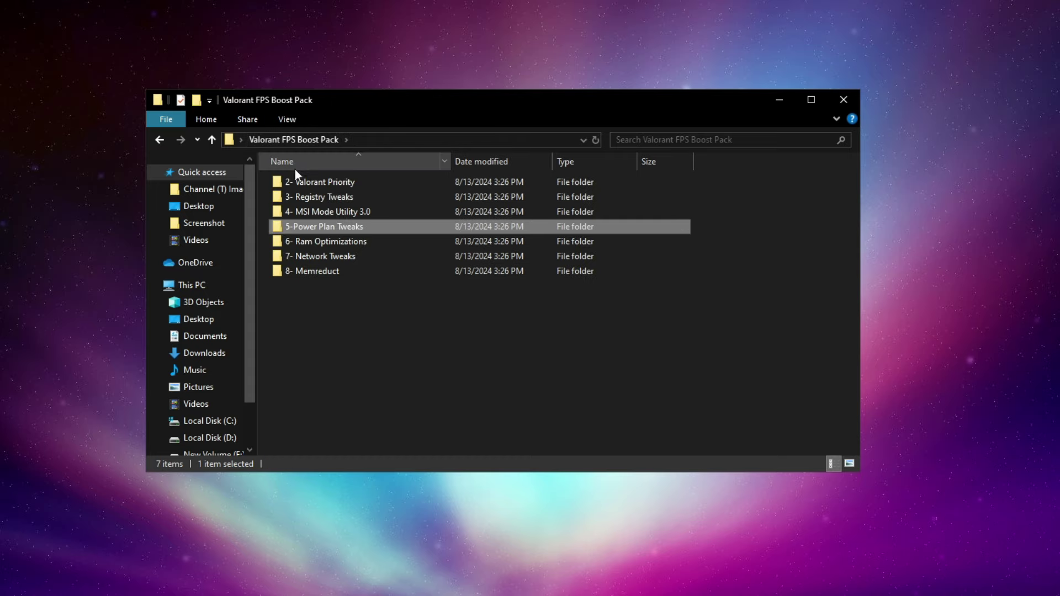
left_click(310, 239)
double_click(312, 240)
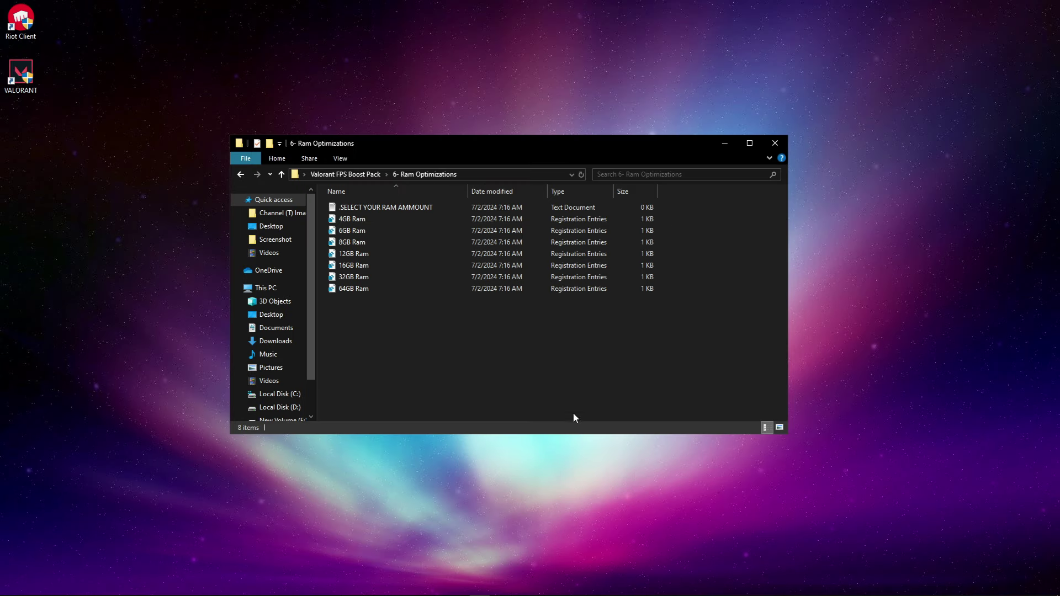
- Check the amount of installed memory in Task Manager's performance details, and close Task Manager
right_click(760, 587)
left_click(768, 535)
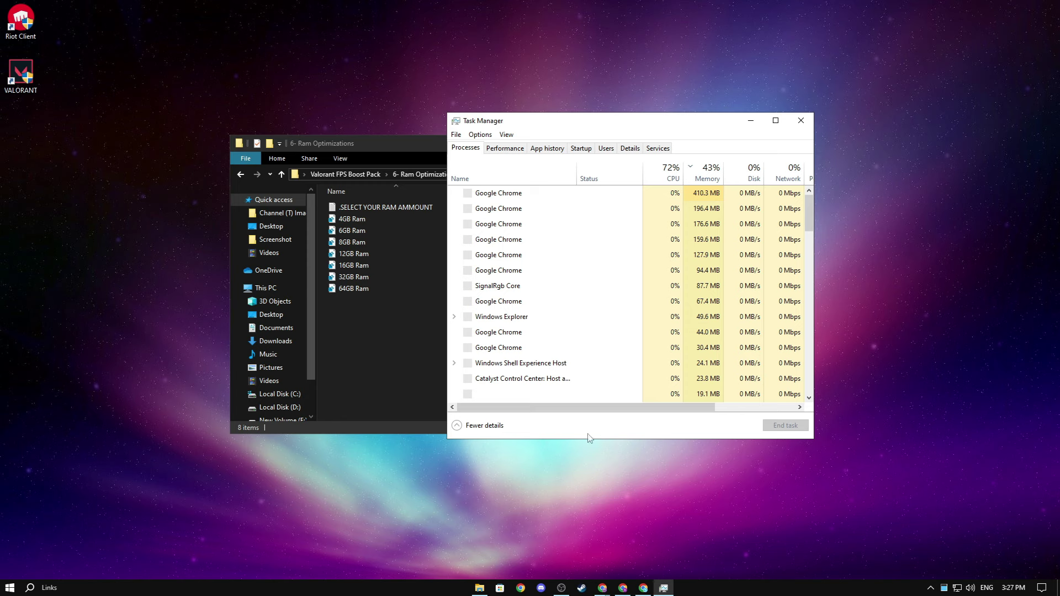
left_click(505, 148)
left_click(500, 175)
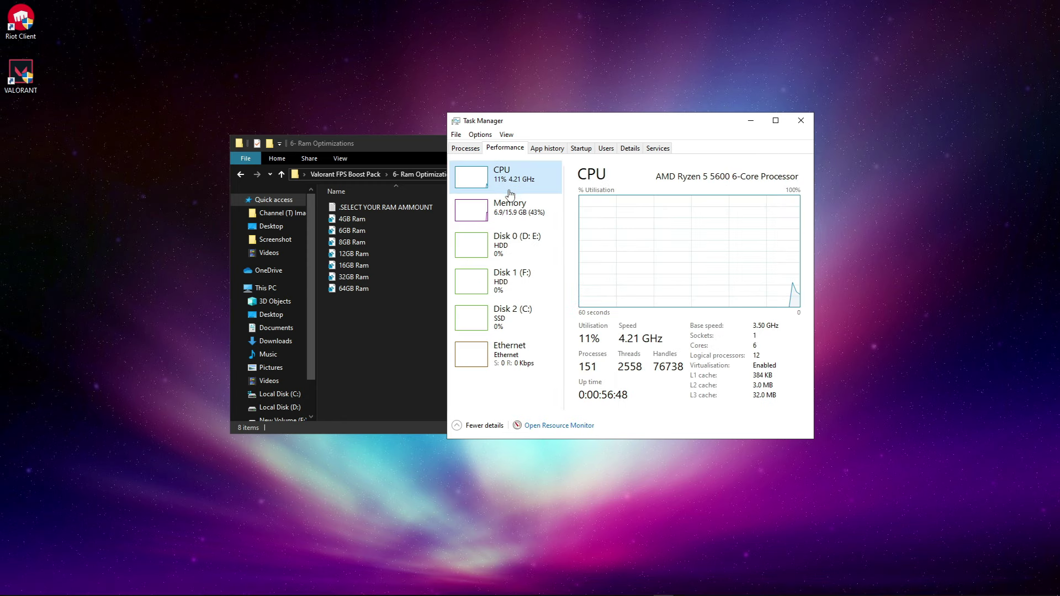
left_click(511, 208)
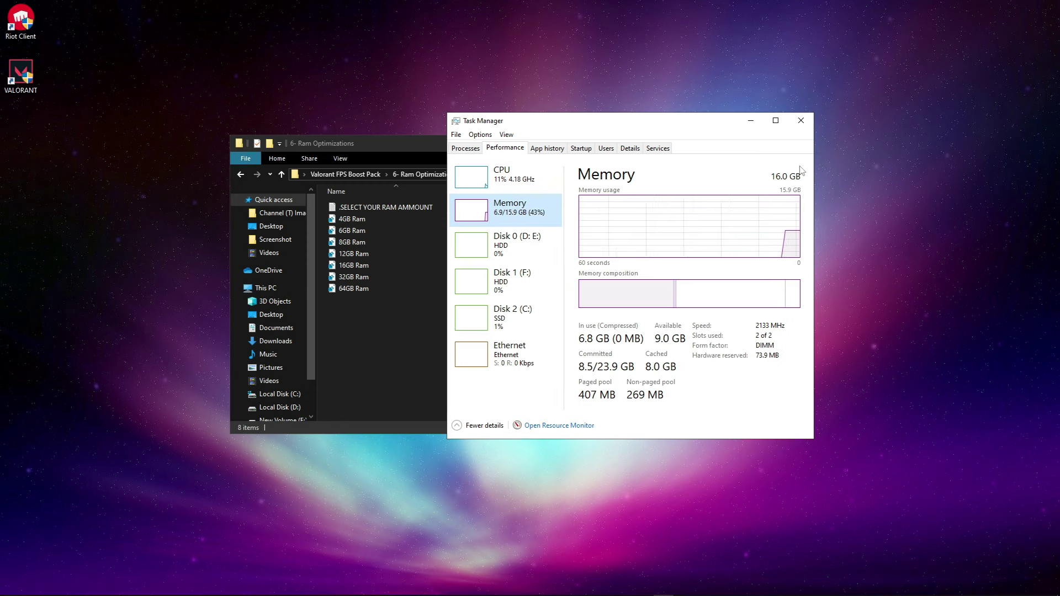
left_click(800, 120)
- Merge the 16GB Ram registry file into the Windows registry and confirm the prompts
right_click(336, 270)
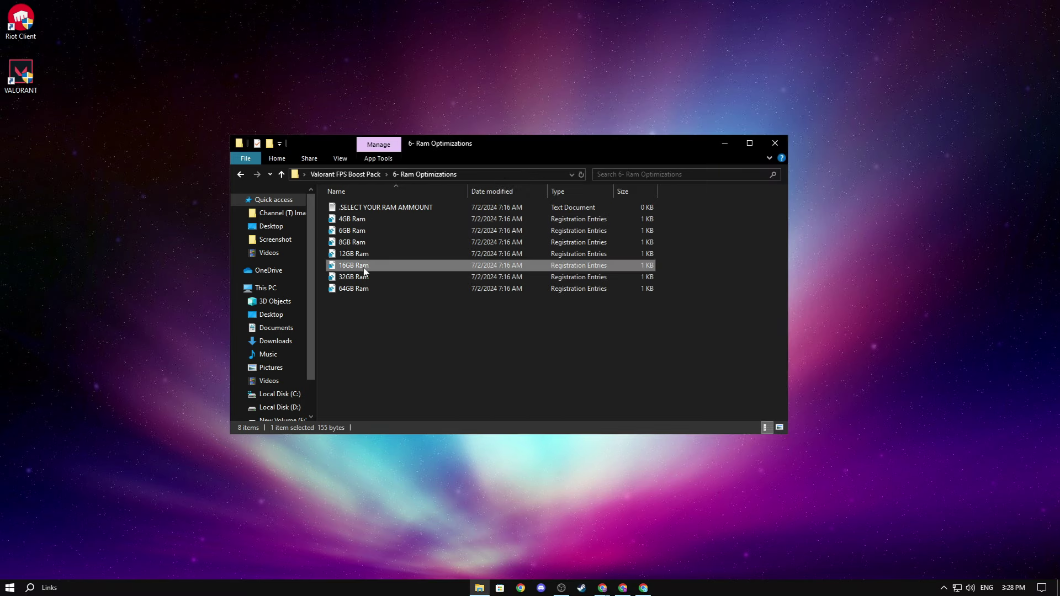
left_click(391, 279)
left_click(448, 368)
left_click(614, 319)
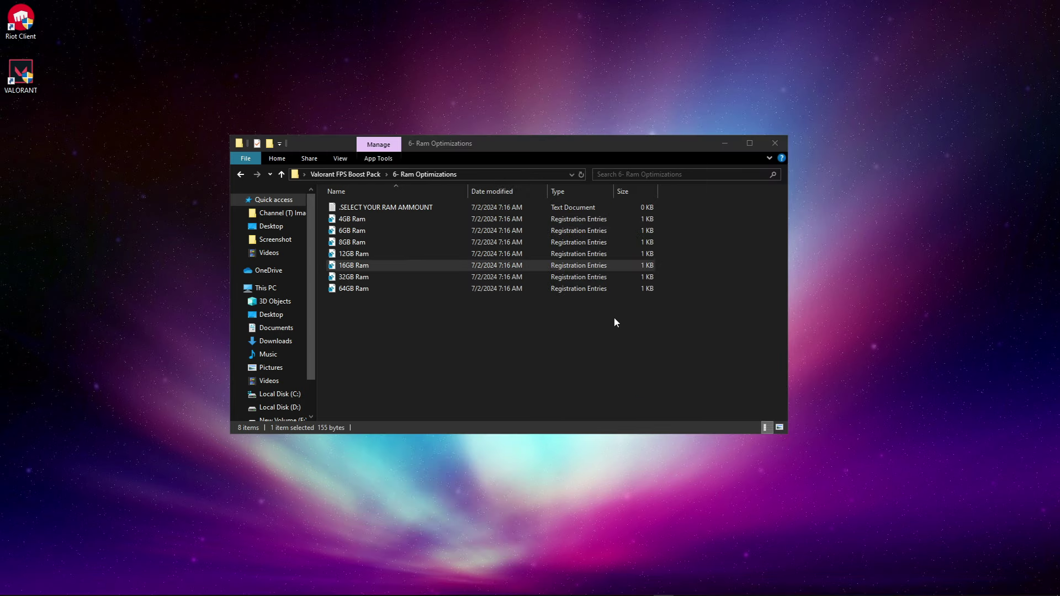
left_click(646, 306)
left_click(438, 333)
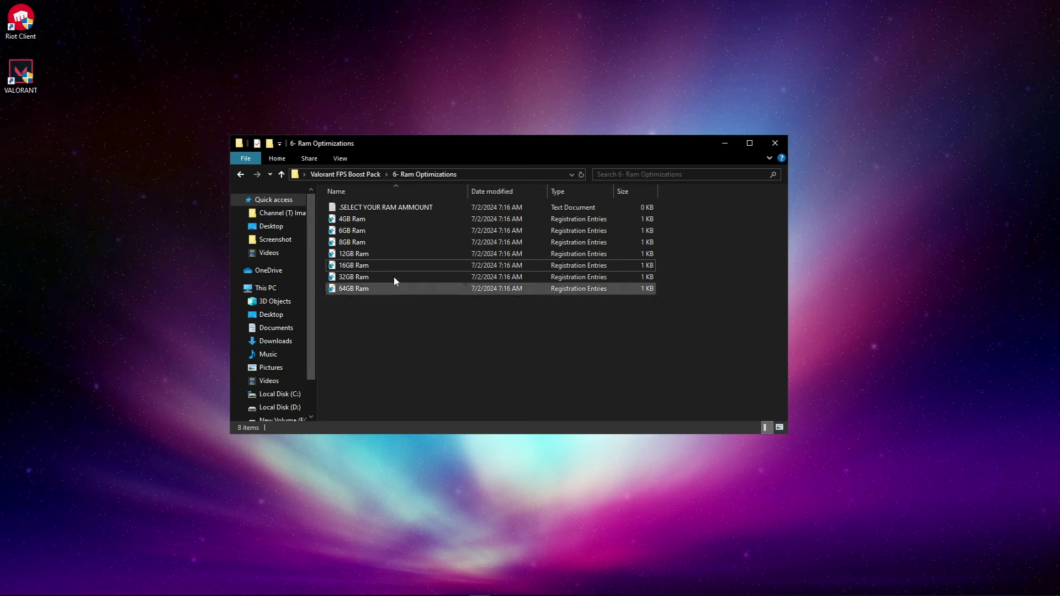
- Open the pack's 7- Network Tweaks folder and run Fix Network Lag & Spikes as administrator, allowing it past SmartScreen
left_click(339, 175)
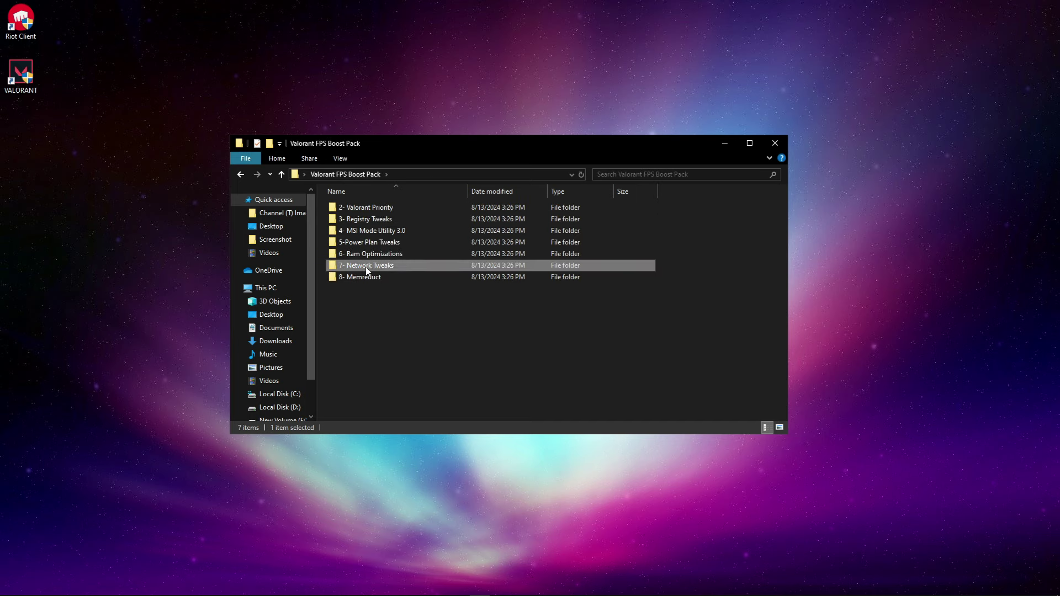
right_click(364, 267)
left_click(386, 276)
right_click(375, 208)
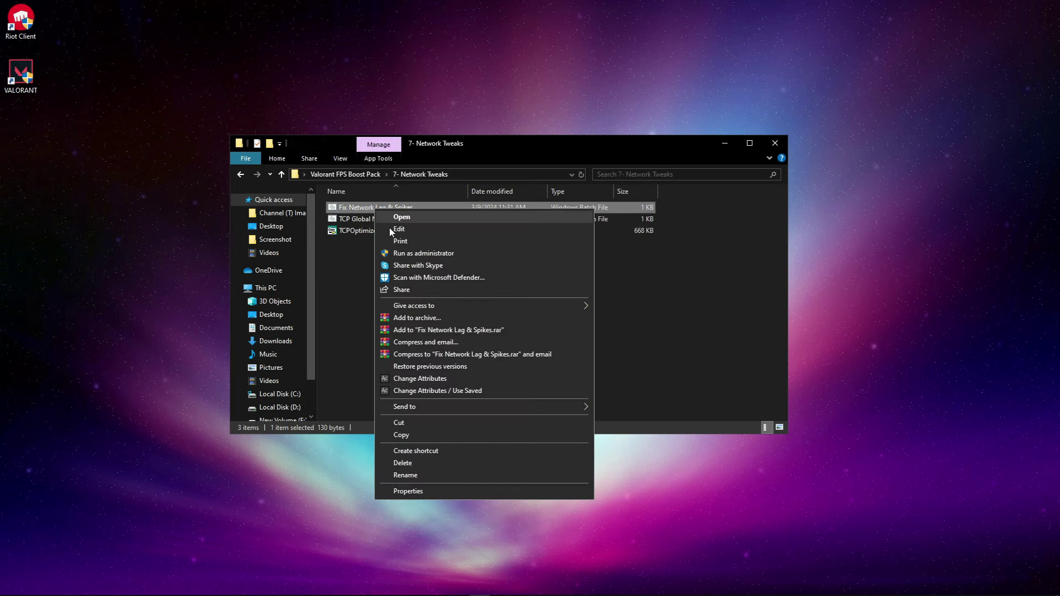
left_click(420, 253)
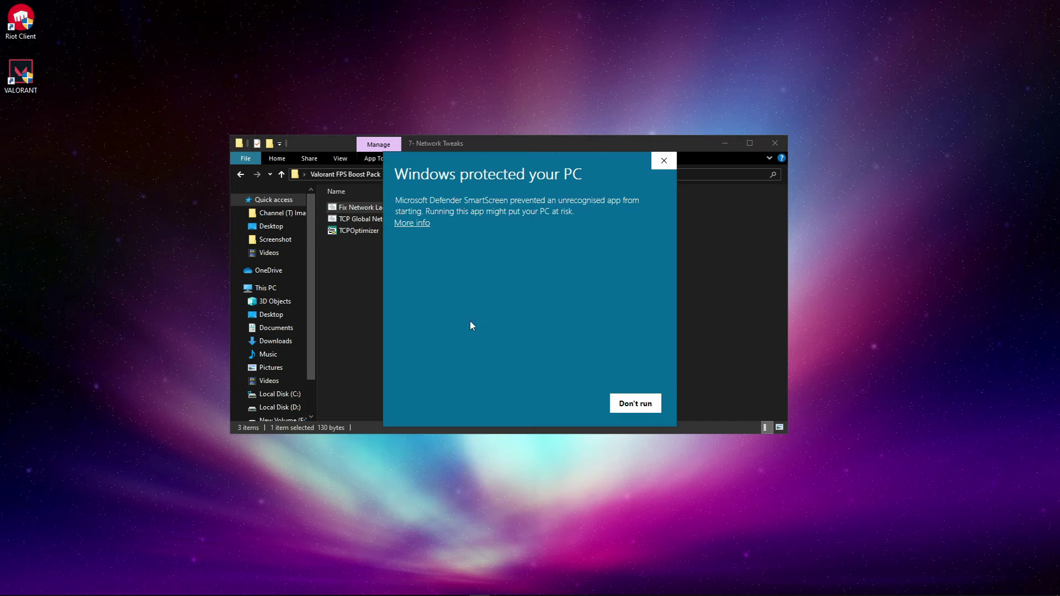
left_click(411, 223)
left_click(569, 403)
left_click(411, 373)
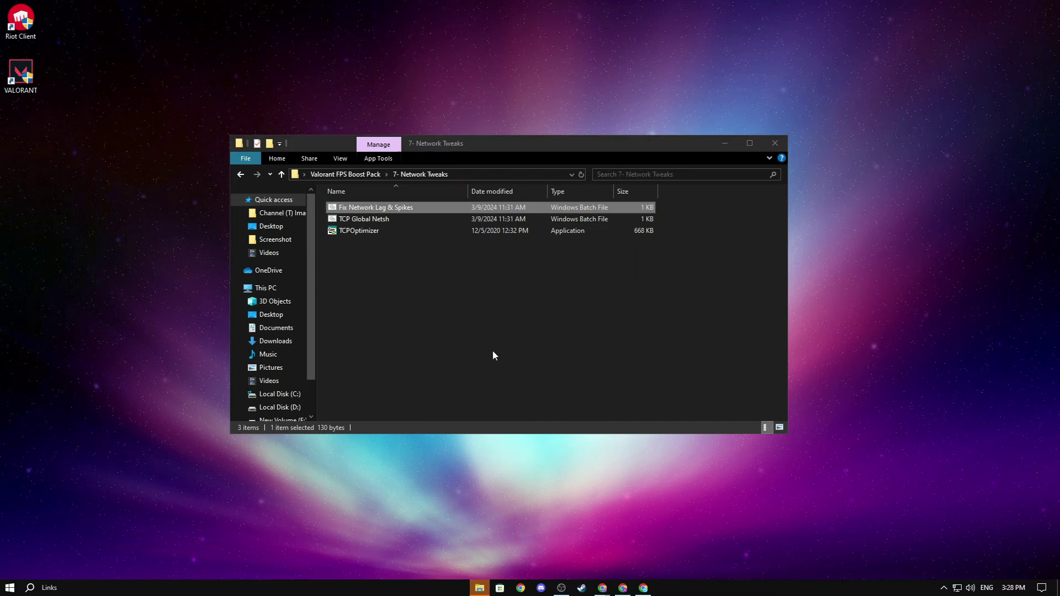
- Launch TCP Global Netsh as administrator past the SmartScreen warning and answer the User Account Control prompt
right_click(341, 218)
left_click(389, 260)
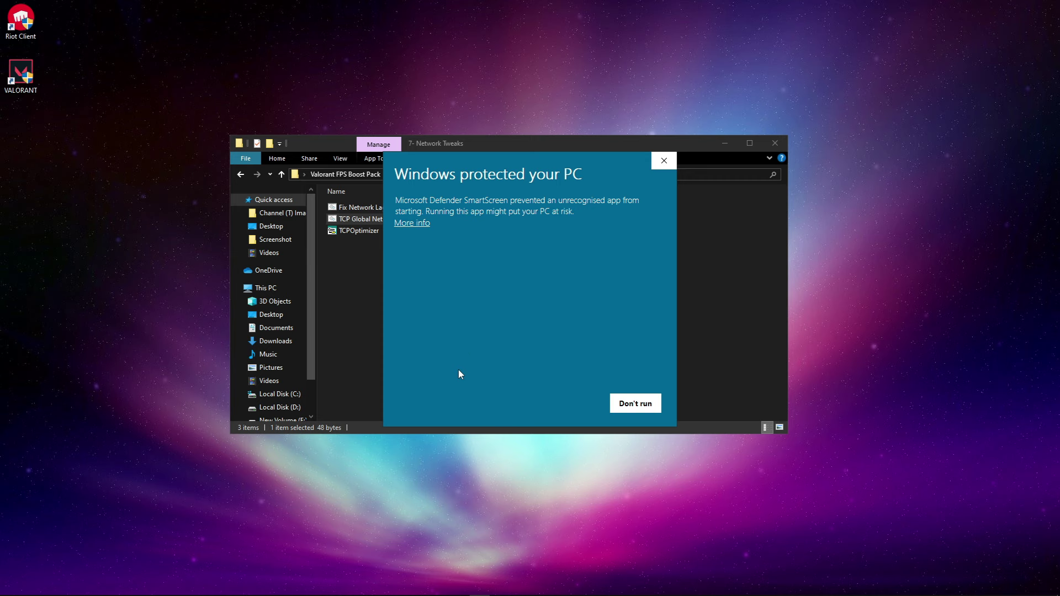
left_click(412, 223)
left_click(569, 403)
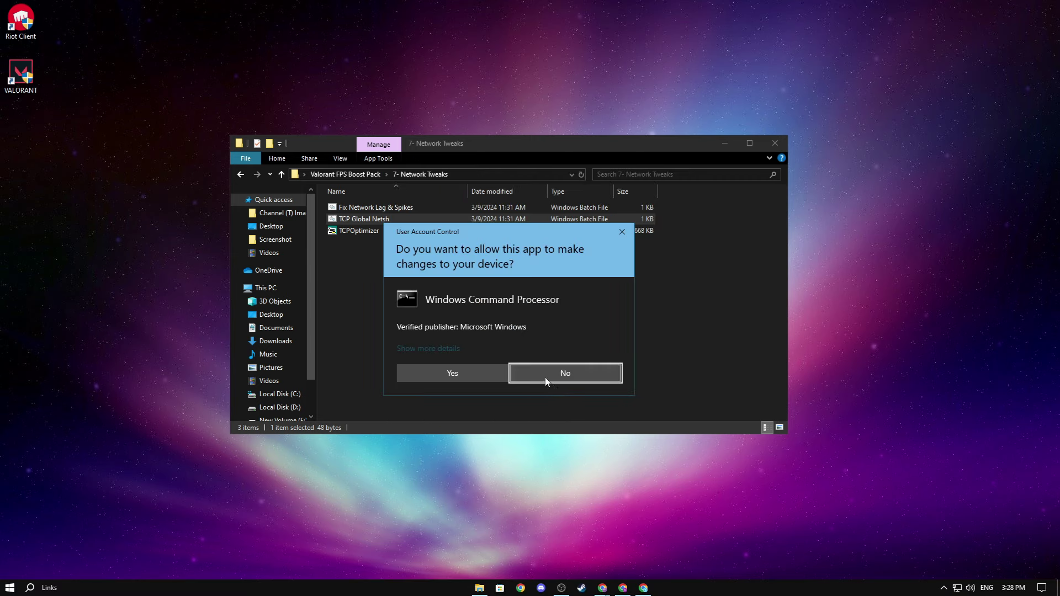
left_click(598, 373)
- Run TCPOptimizer as administrator and allow it to make changes to the device
right_click(362, 233)
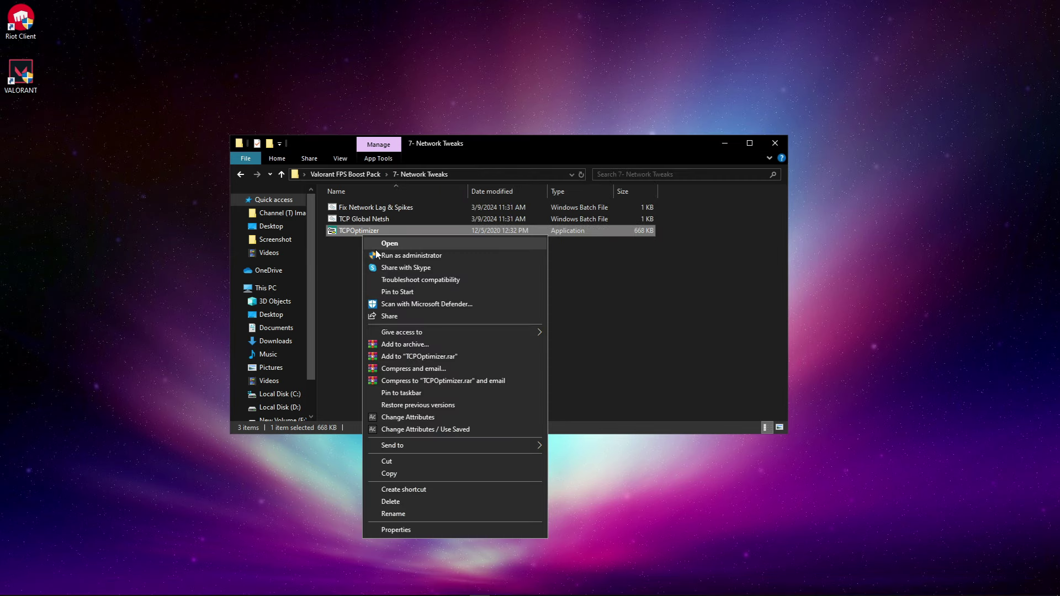
left_click(410, 258)
left_click(456, 373)
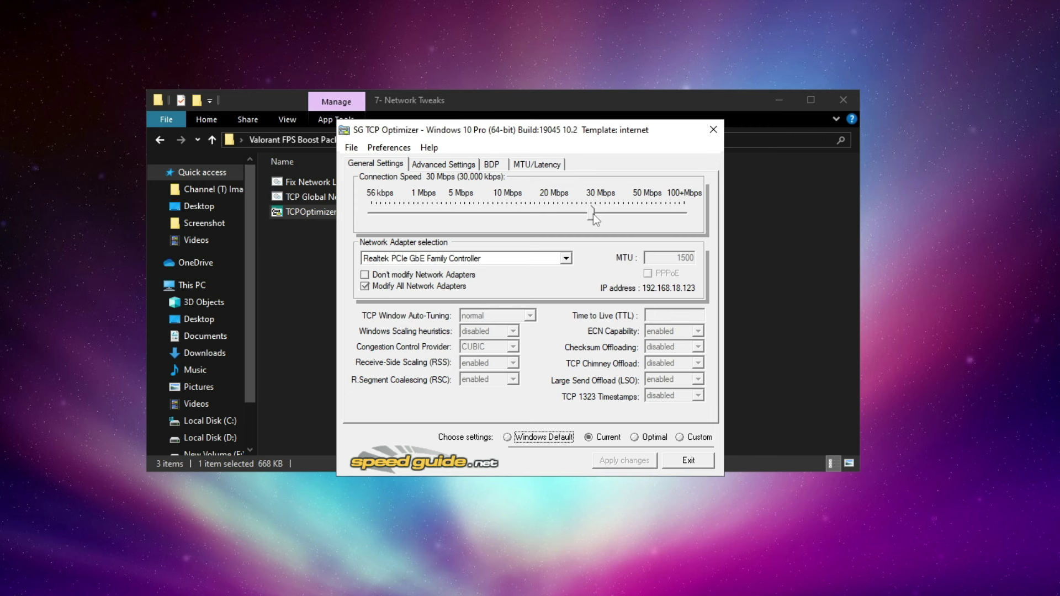
- Switch to Custom settings with a 30 Mbps connection speed and the Realtek PCIe GbE Family Controller as network adapter
left_click(682, 440)
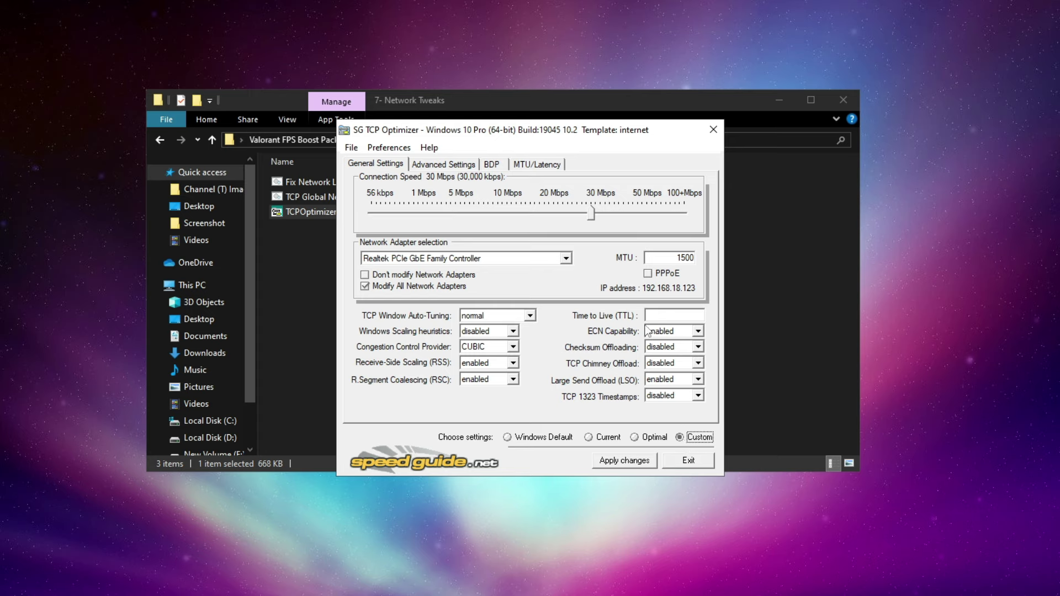
left_click(593, 213)
left_click(562, 259)
left_click(448, 271)
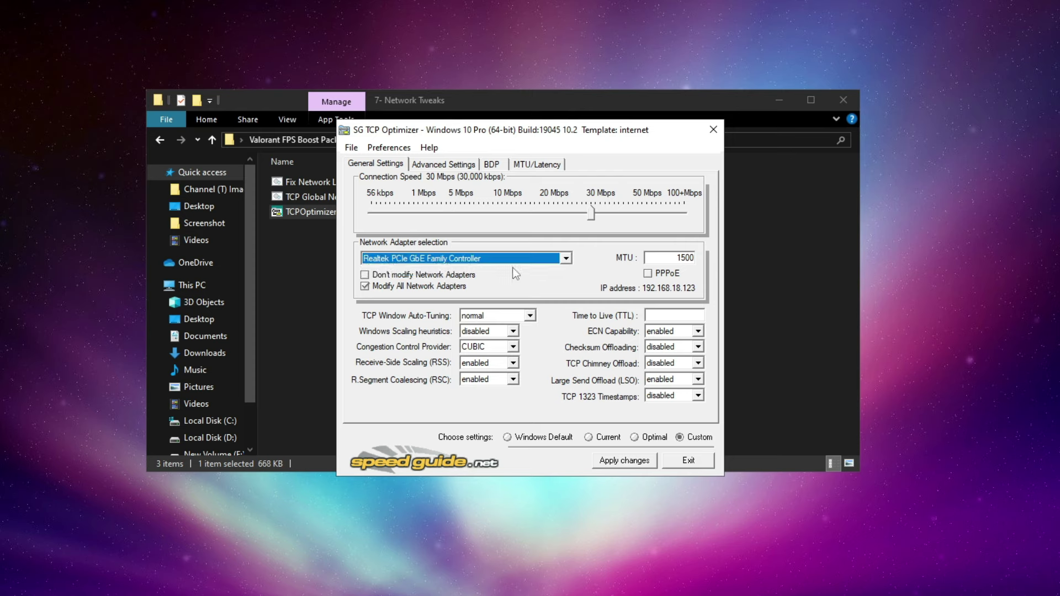
- Review the advanced connection and host priority values and set NonSackRttResiliency to disabled
left_click(445, 165)
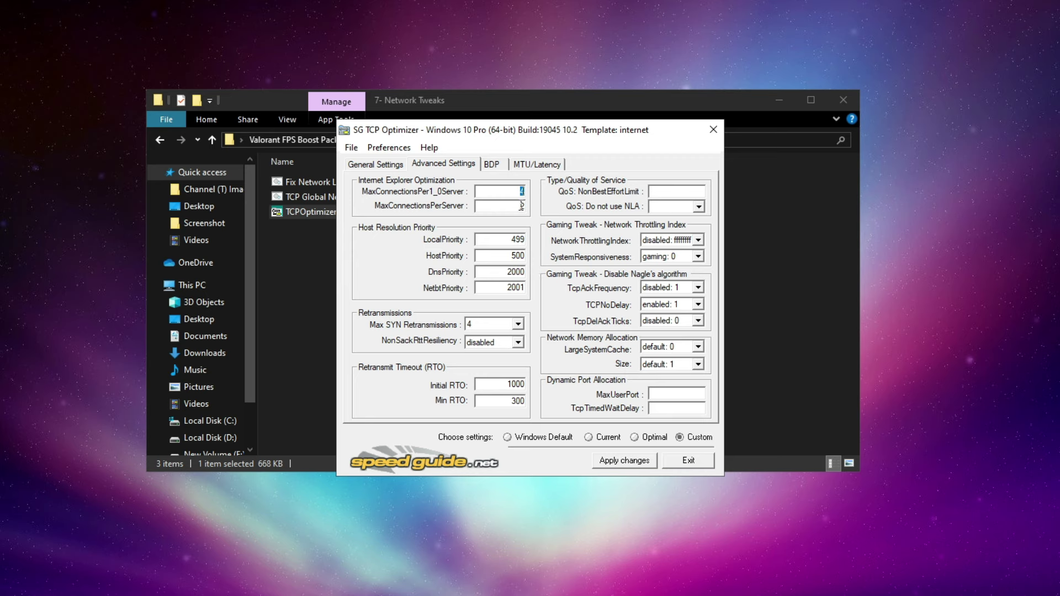
left_click_drag(511, 255, 527, 258)
left_click(518, 342)
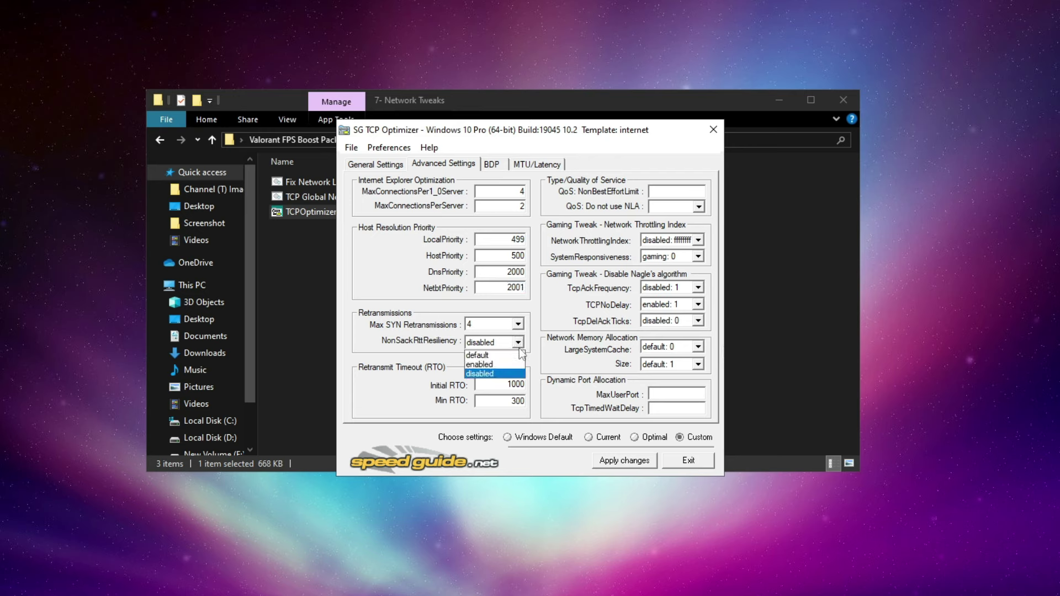
left_click(490, 374)
- Set NetworkThrottlingIndex to disabled: ffffffff and SystemResponsiveness to gaming: 0
left_click(699, 240)
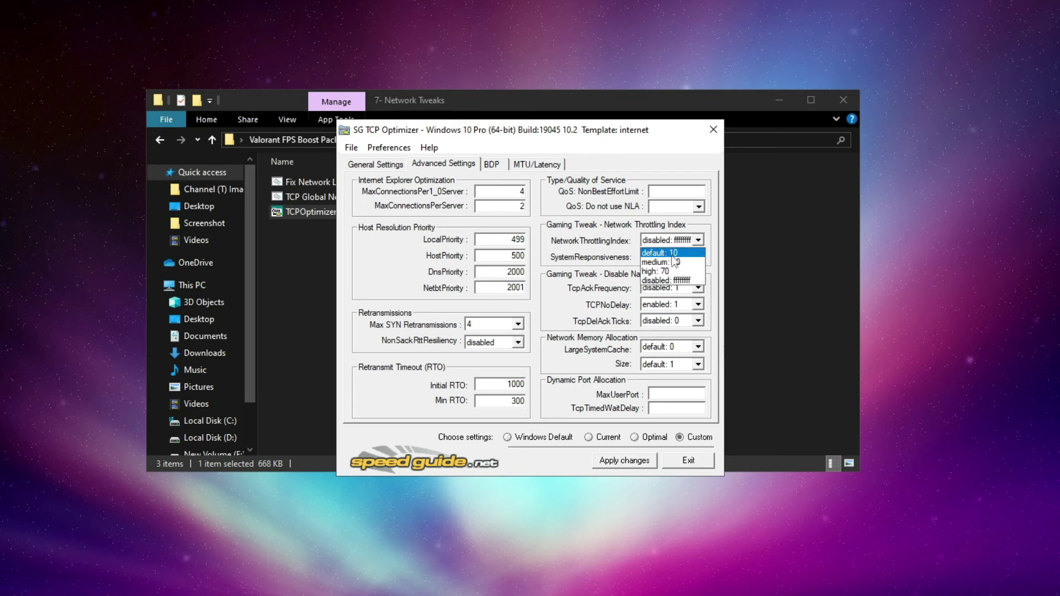
left_click(666, 249)
left_click(699, 256)
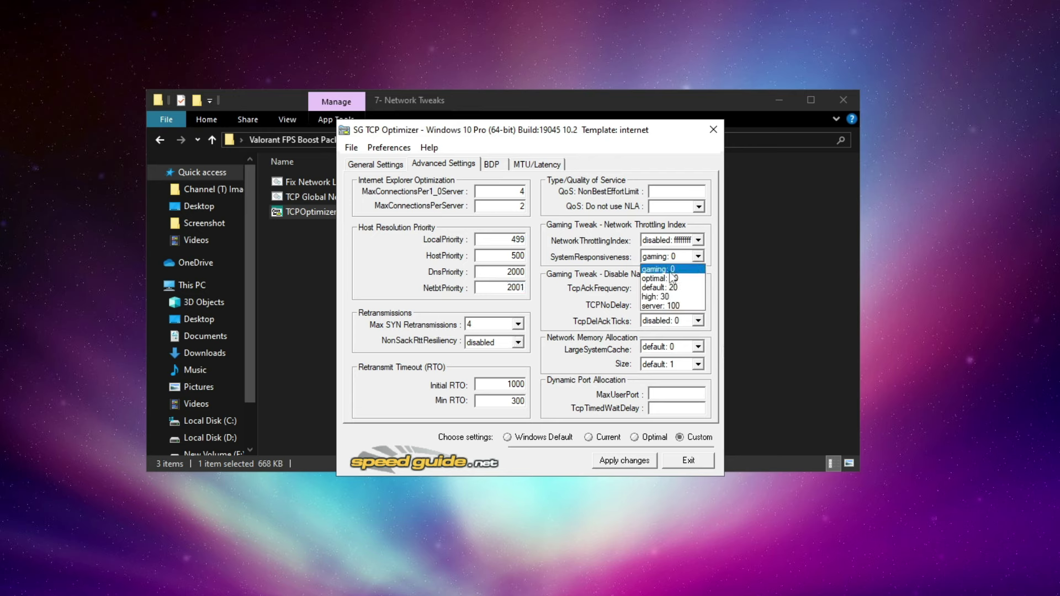
left_click(701, 269)
- Disable Nagle's algorithm with TcpAckFrequency at disabled: 1, TCPNoDelay at enabled: 1 and TcpDelAckTicks at disabled: 0
left_click(699, 287)
left_click(665, 313)
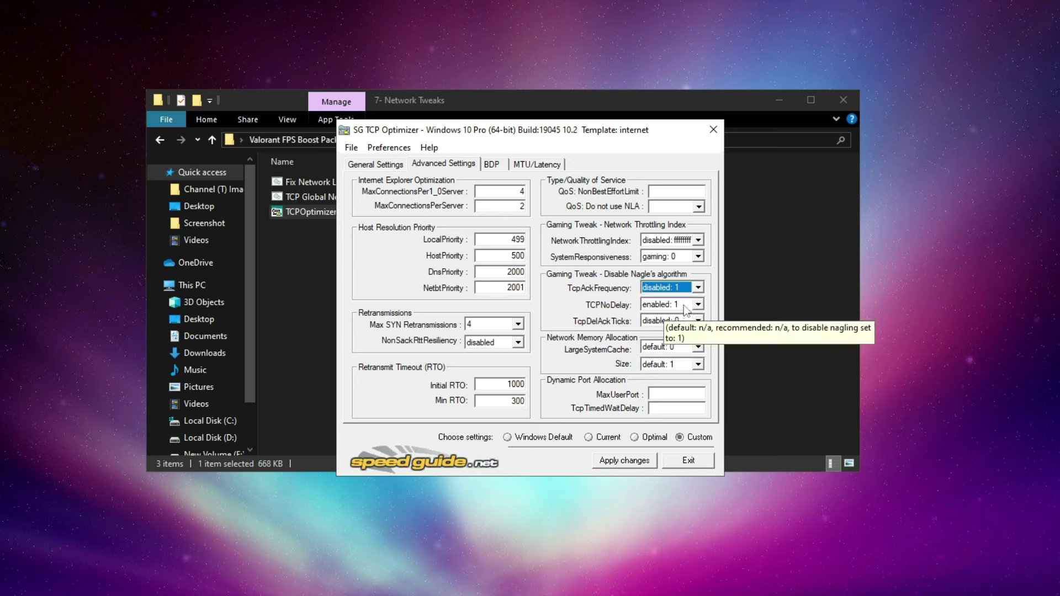
left_click(698, 305)
left_click(661, 327)
left_click(699, 321)
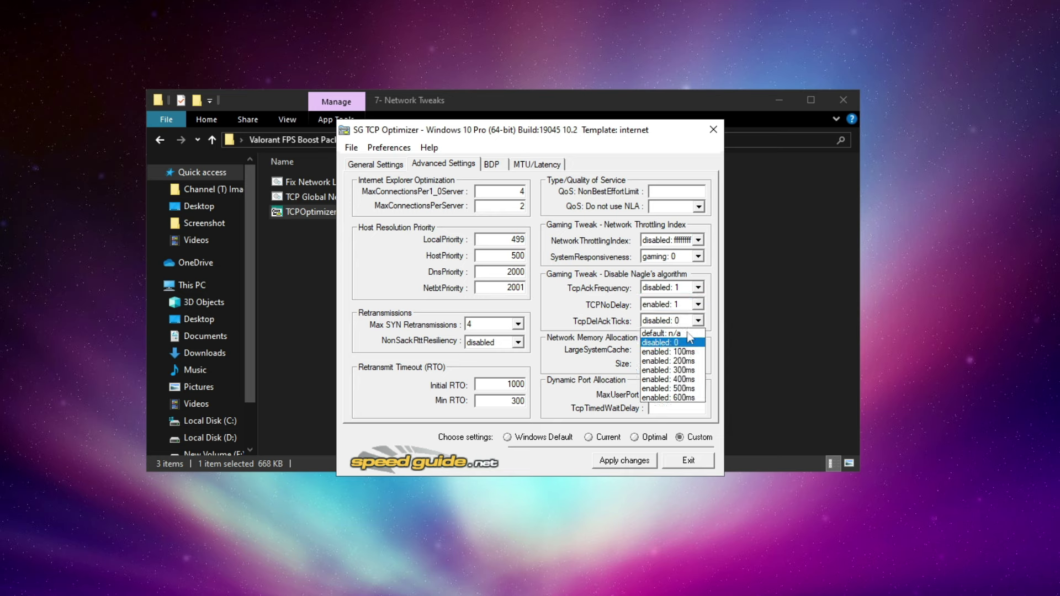
left_click(666, 343)
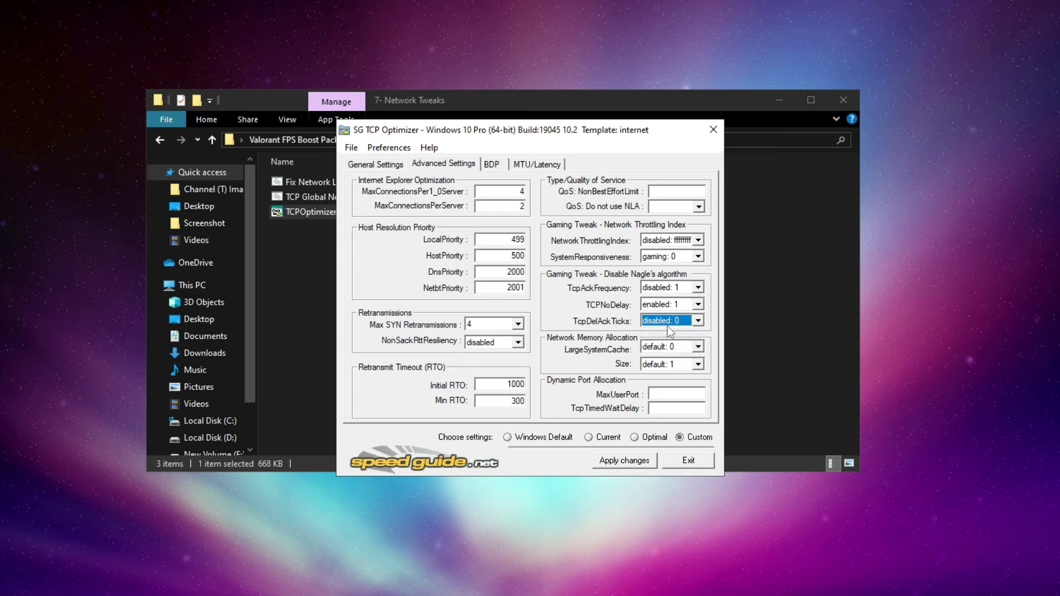
- Set the network memory allocation's LargeSystemCache to default: 0 and its Size to default: 1
left_click(699, 347)
left_click(679, 356)
left_click(698, 364)
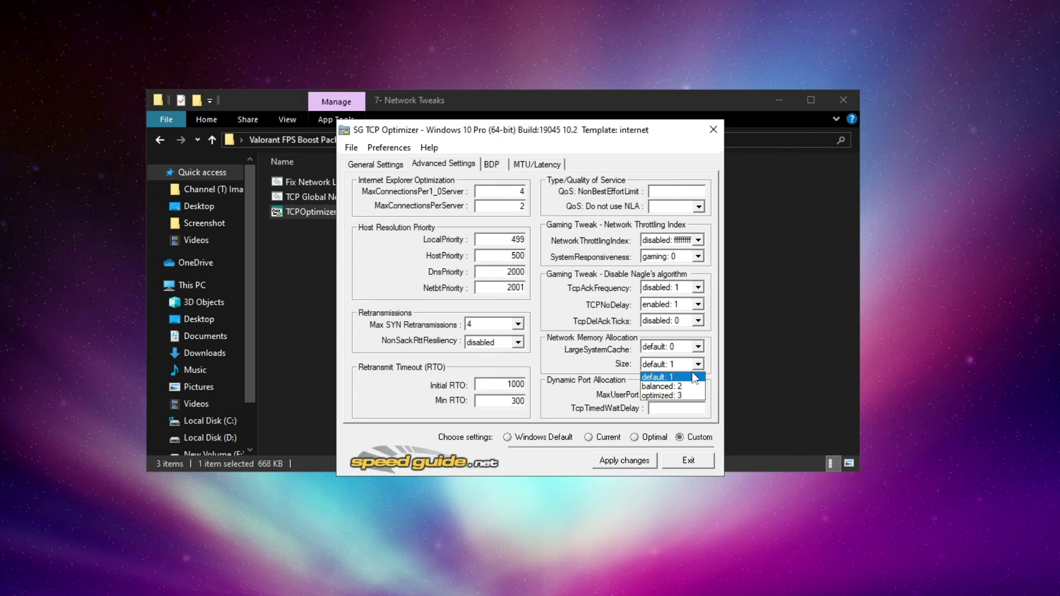
left_click(657, 379)
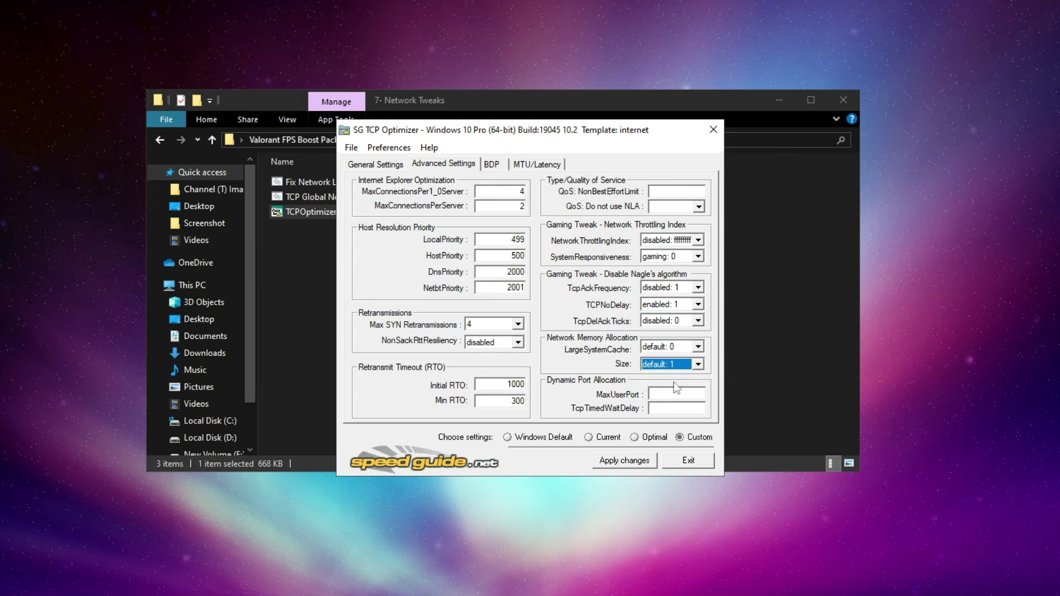
- Apply the custom TCP Optimizer settings and confirm the list of changes
left_click(621, 463)
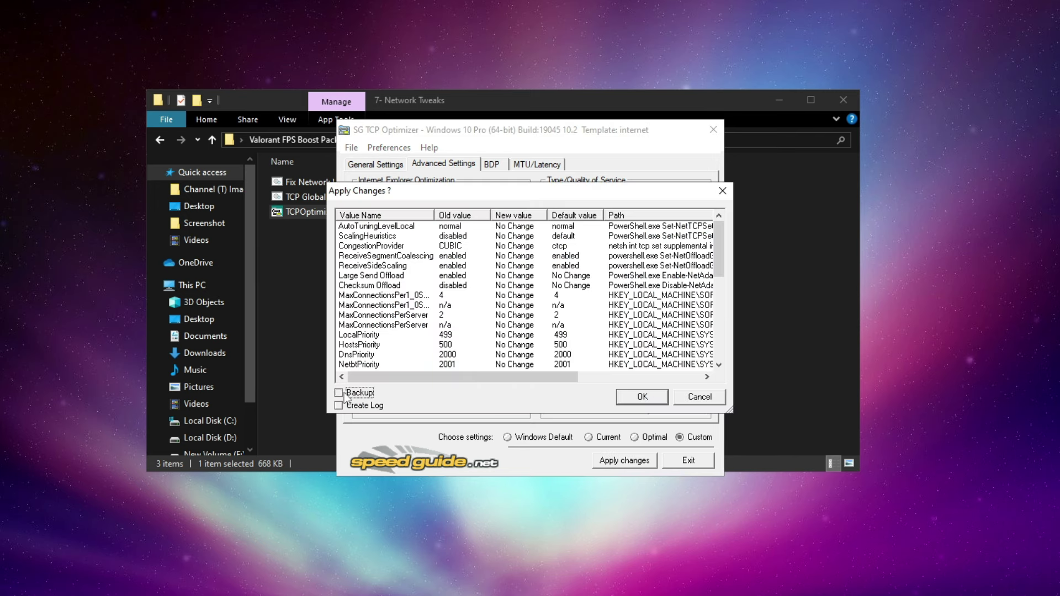
left_click(638, 397)
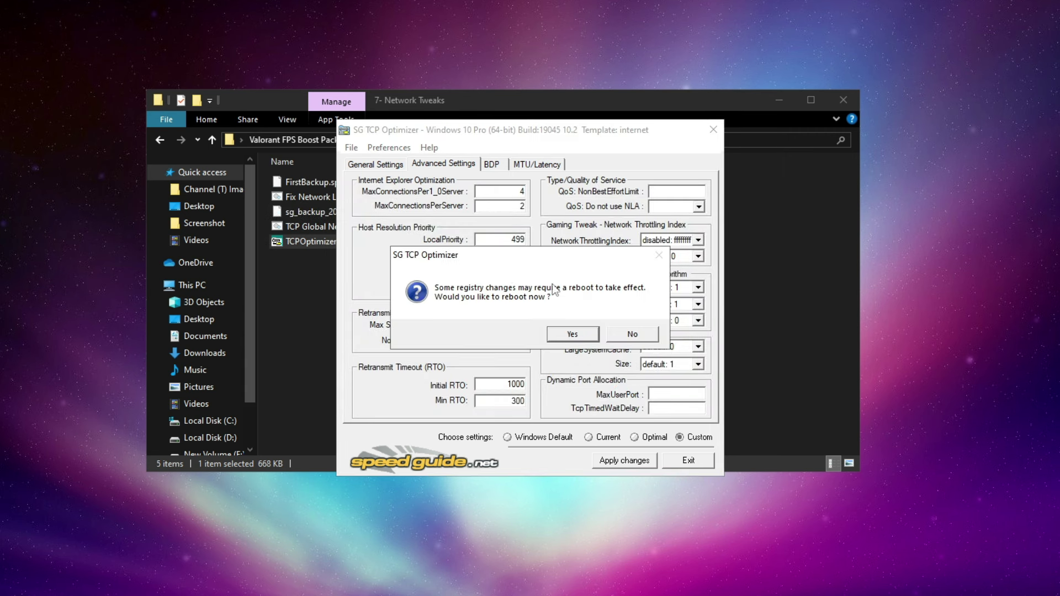
- Decline the reboot and exit TCP Optimizer, returning to the 7- Network Tweaks folder
left_click(635, 336)
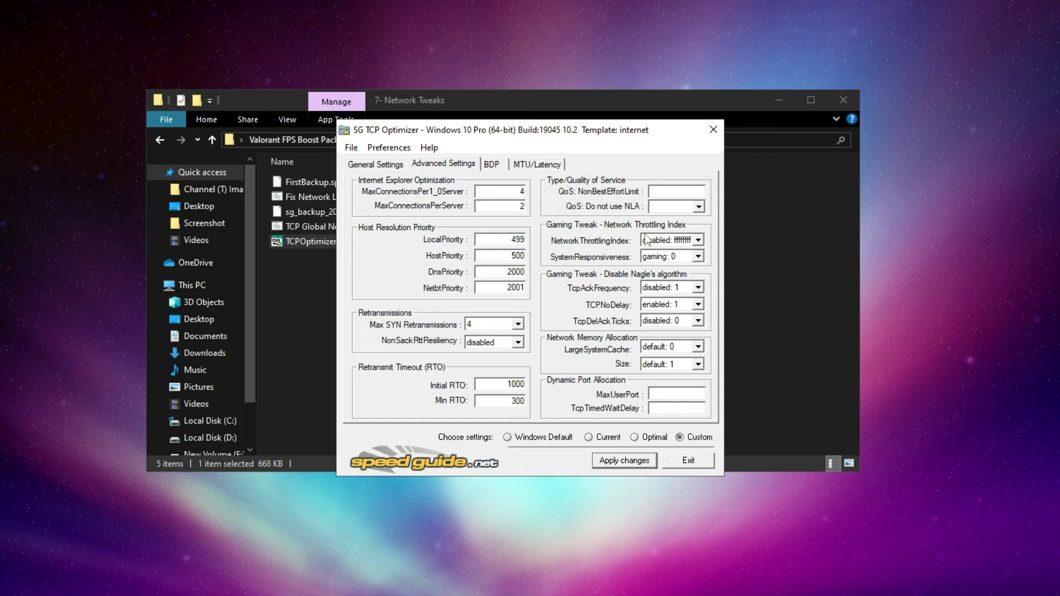
left_click(714, 133)
left_click(440, 290)
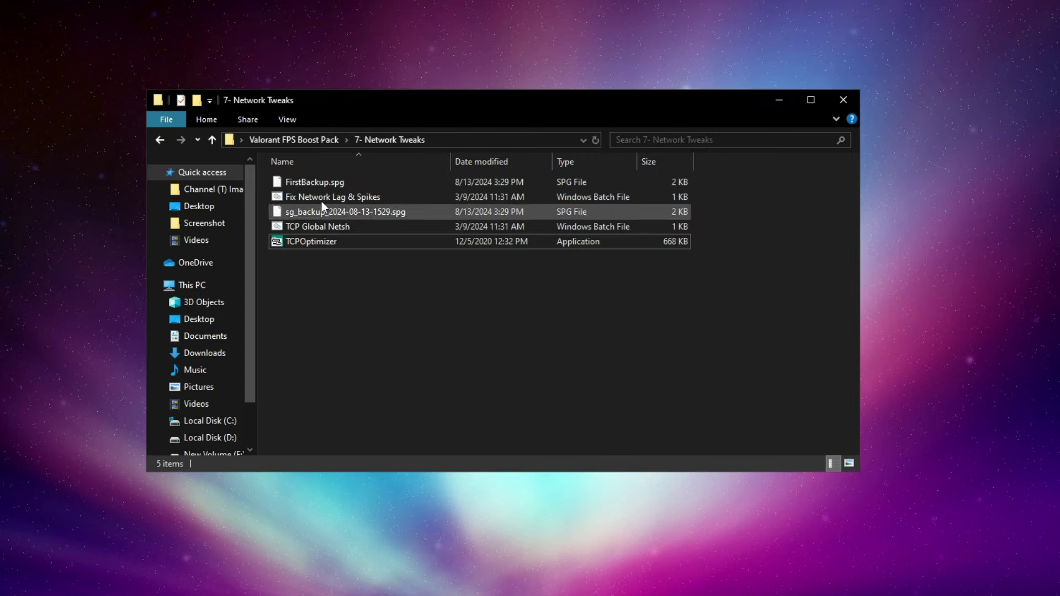
- Run memreduct setup from the 8- Memreduct folder as administrator and proceed to the install location choice
left_click(294, 141)
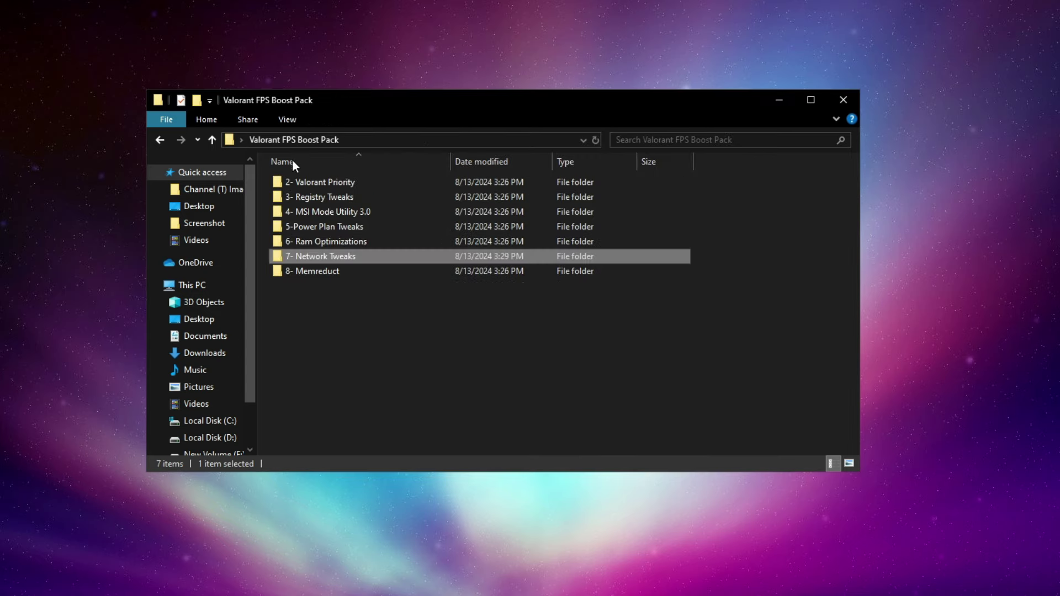
right_click(304, 269)
left_click(342, 280)
right_click(326, 183)
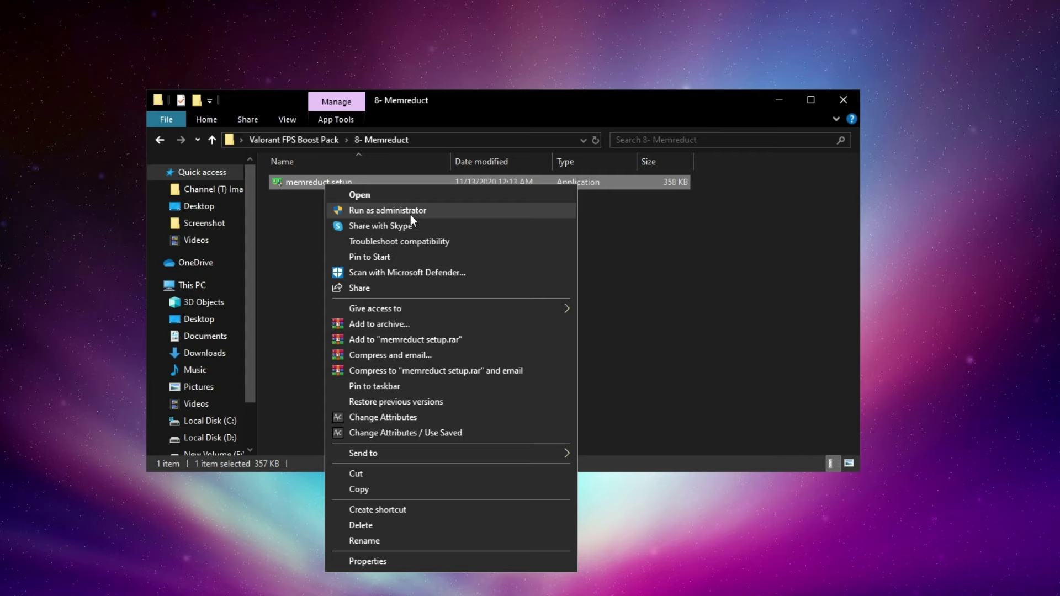
left_click(383, 212)
left_click(456, 398)
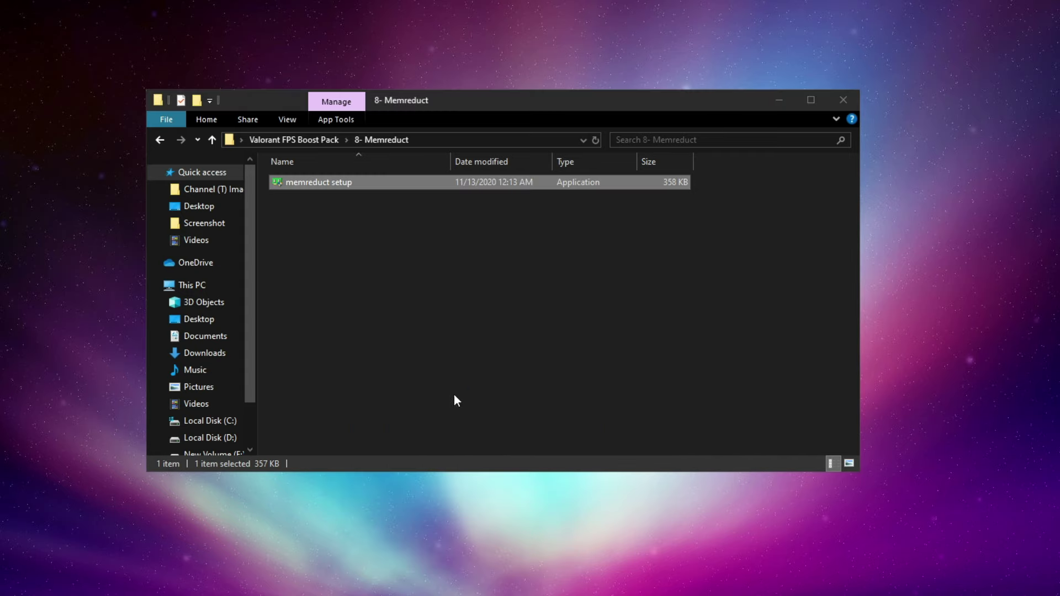
left_click(596, 415)
left_click(611, 417)
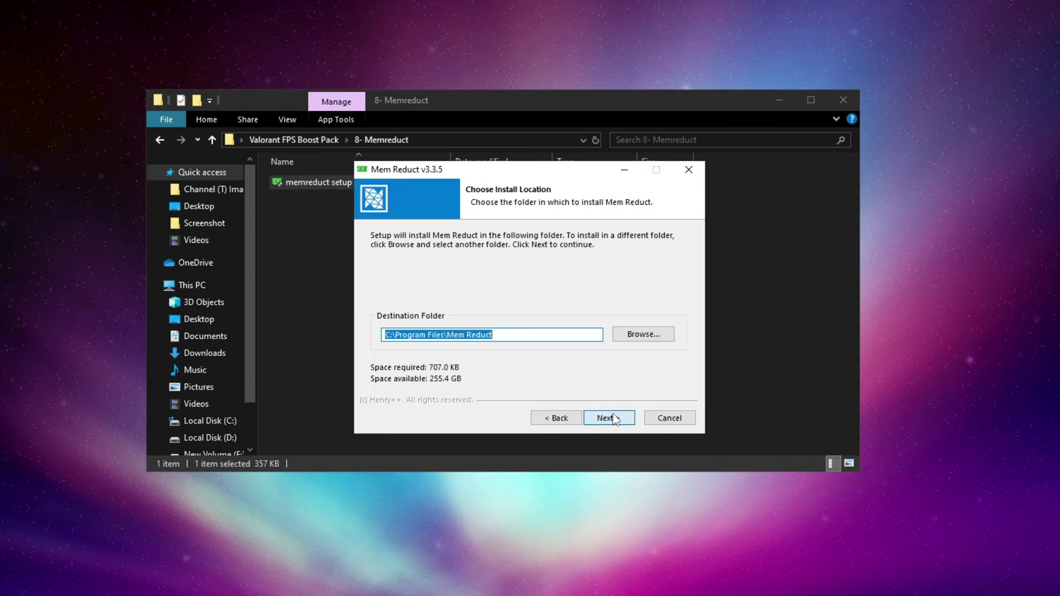
- Choose Local Disk (D:) as the Mem Reduct install location, complete the installation and launch the program
left_click(644, 335)
scroll(519, 348, "down", 8)
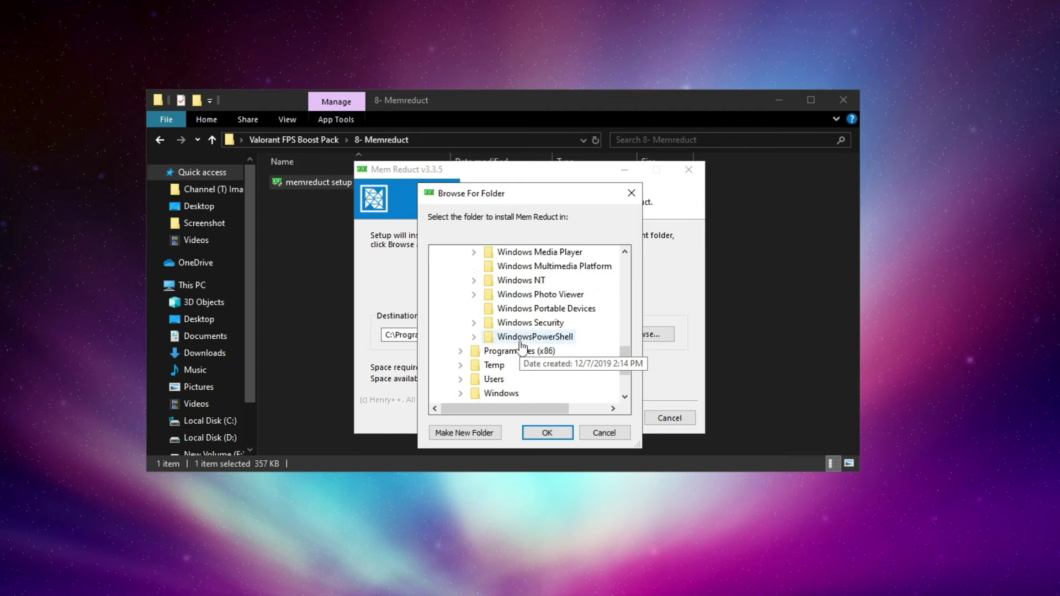
double_click(497, 323)
left_click(500, 379)
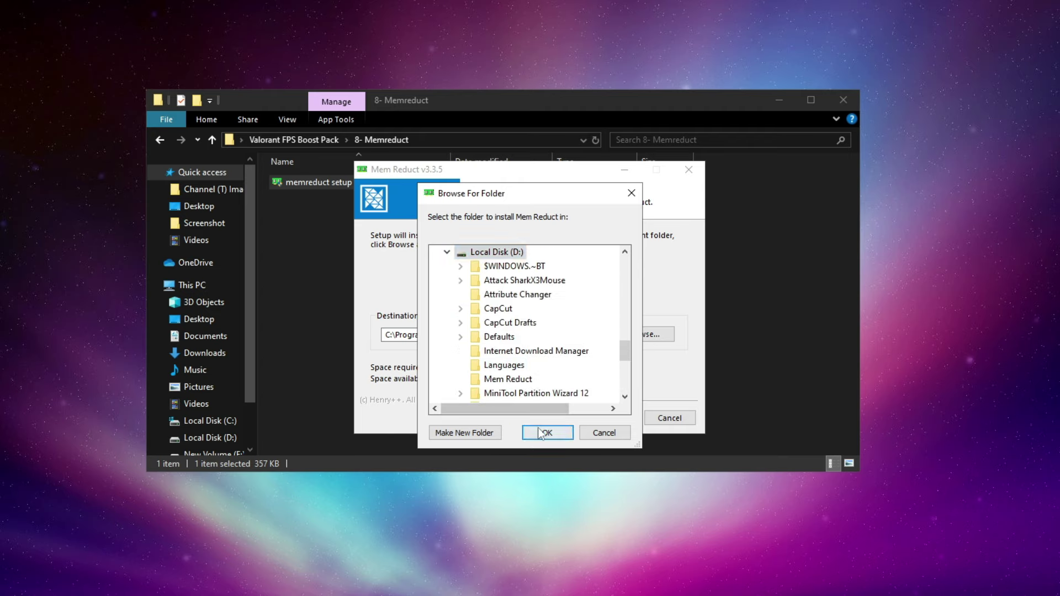
left_click(547, 433)
left_click(605, 418)
left_click(605, 418)
left_click(606, 419)
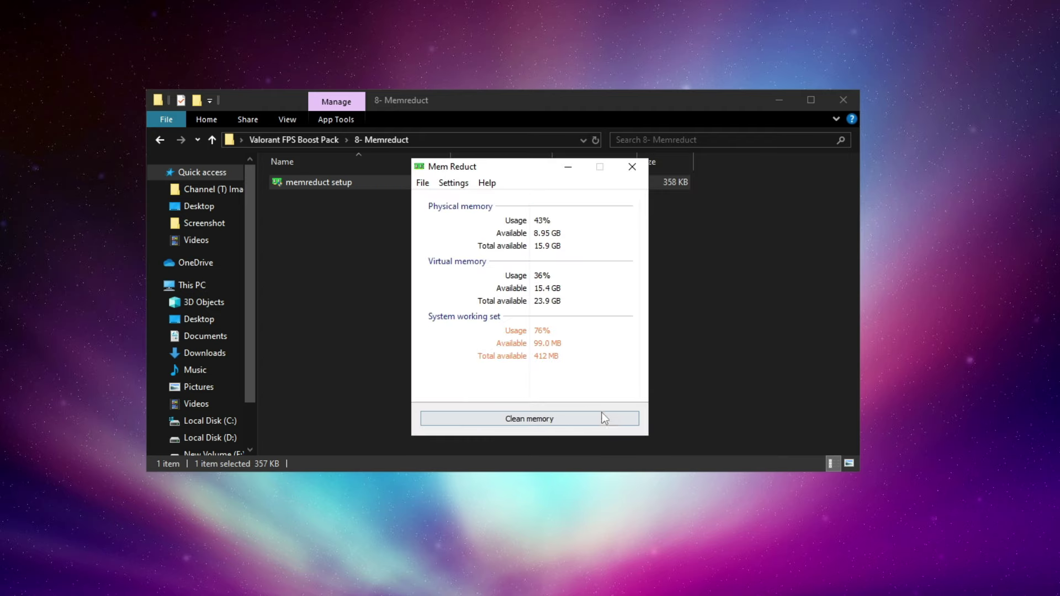
- Clean the memory with Mem Reduct, confirm the cleaning and close its window
left_click(497, 332)
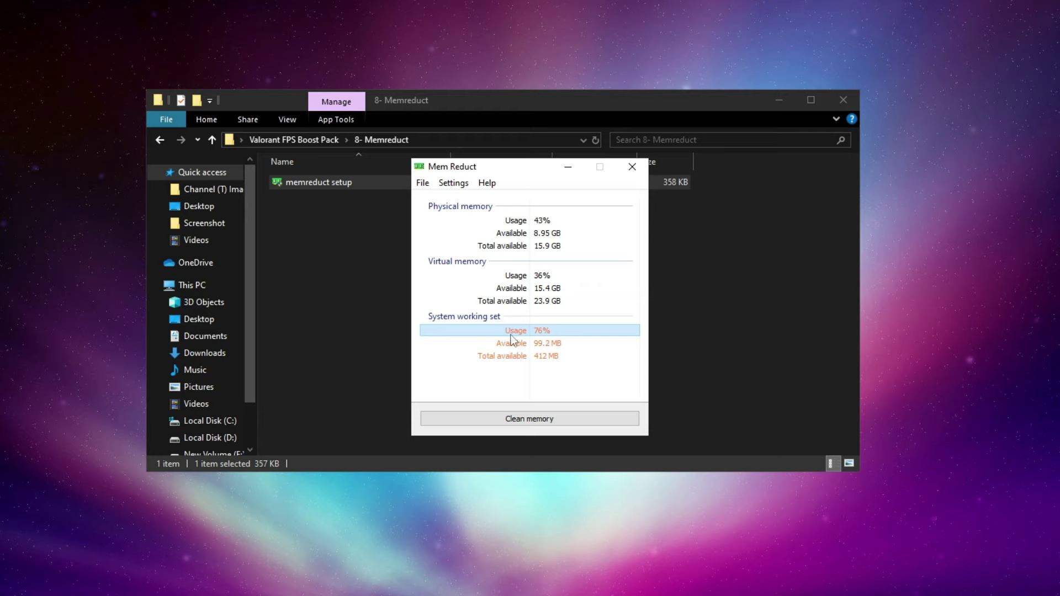
left_click(535, 418)
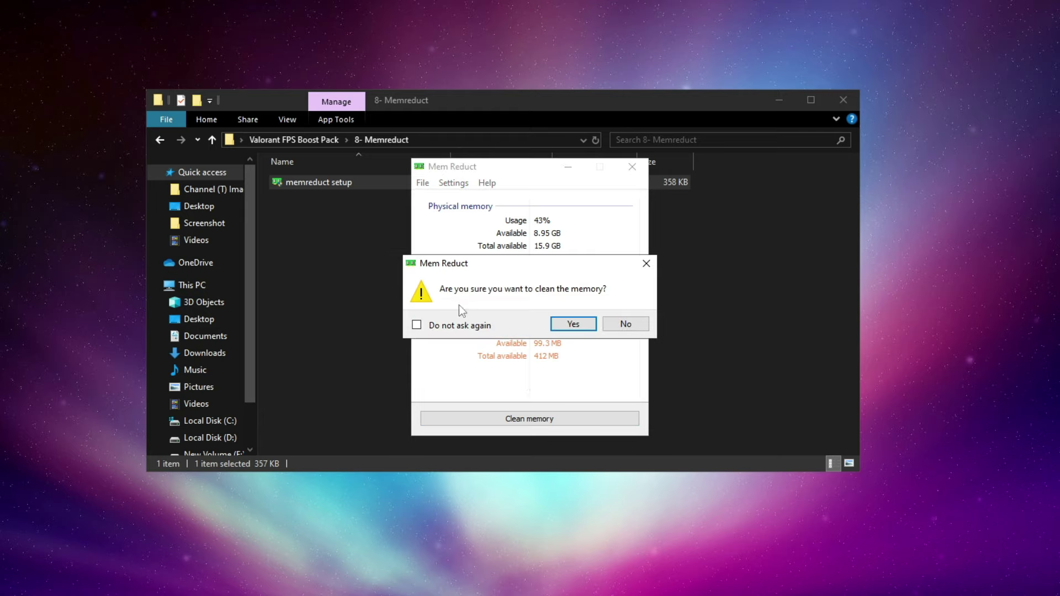
left_click(574, 325)
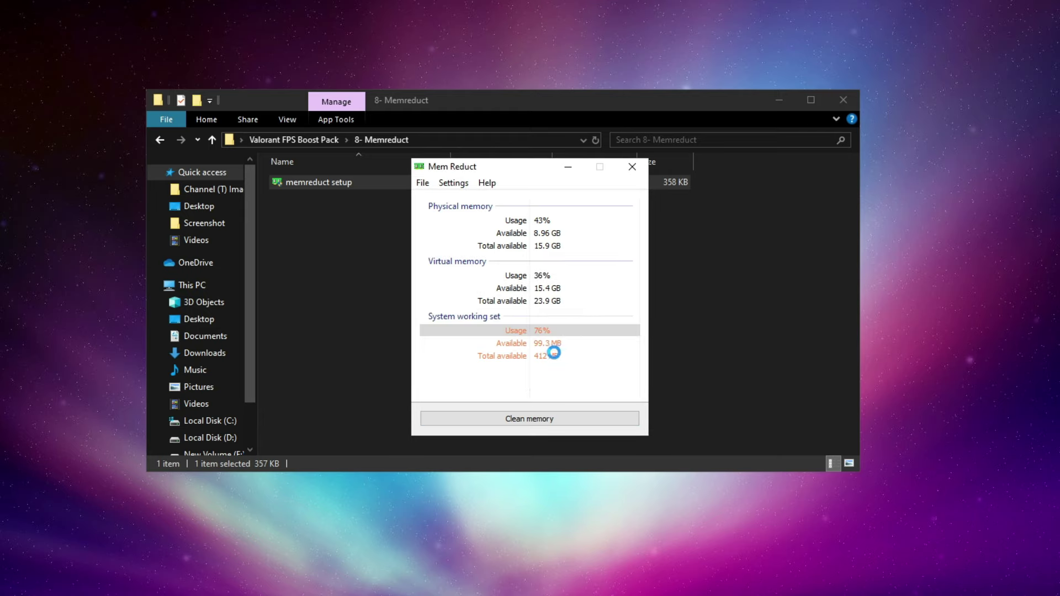
left_click(632, 167)
left_click(451, 244)
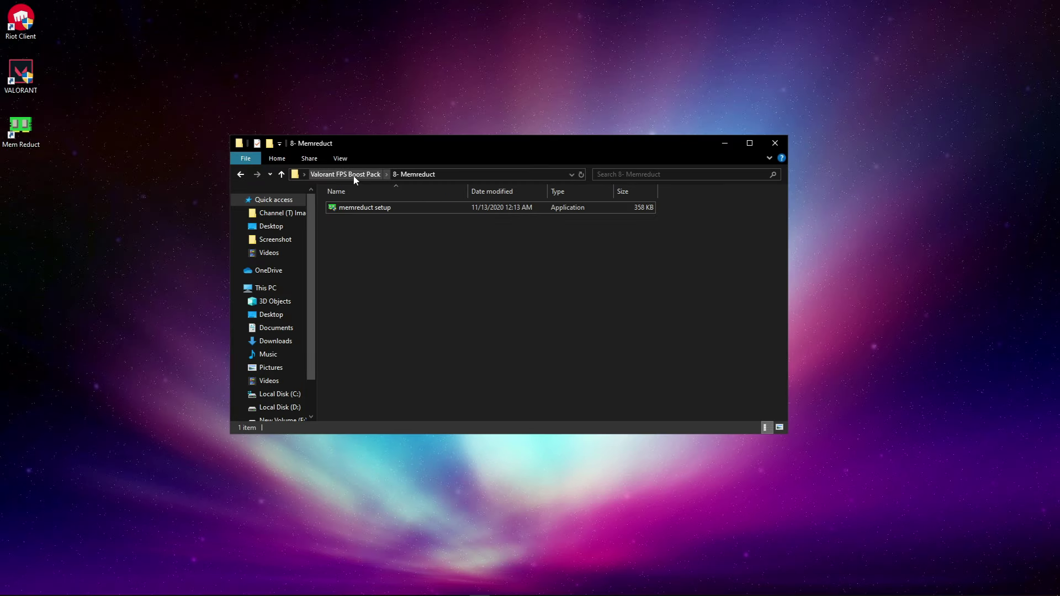
- Close the Valorant FPS Boost Pack folder and launch VALORANT from its desktop shortcut
left_click(353, 176)
left_click(775, 143)
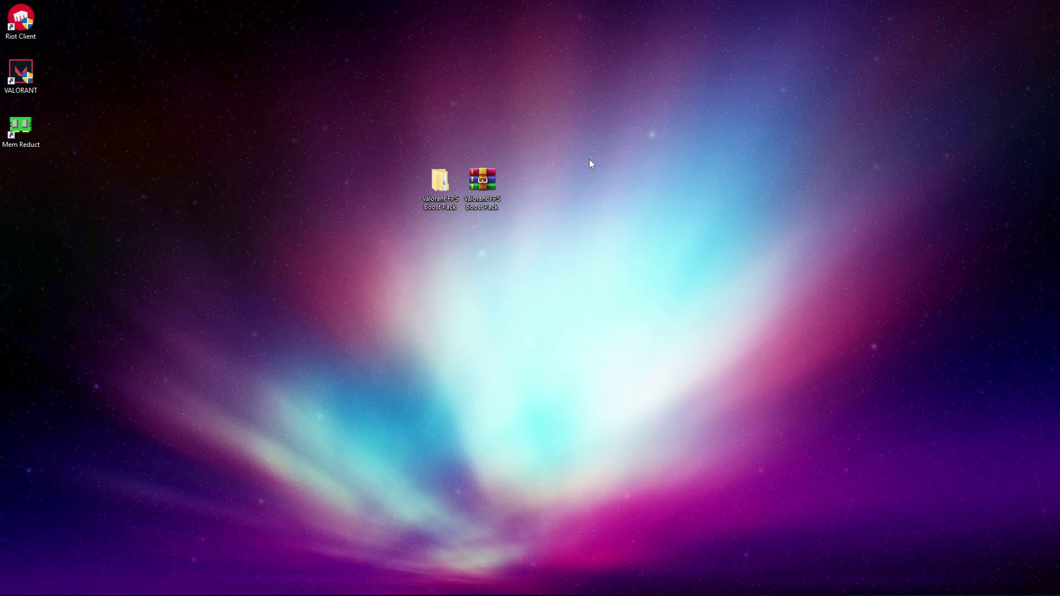
right_click(21, 68)
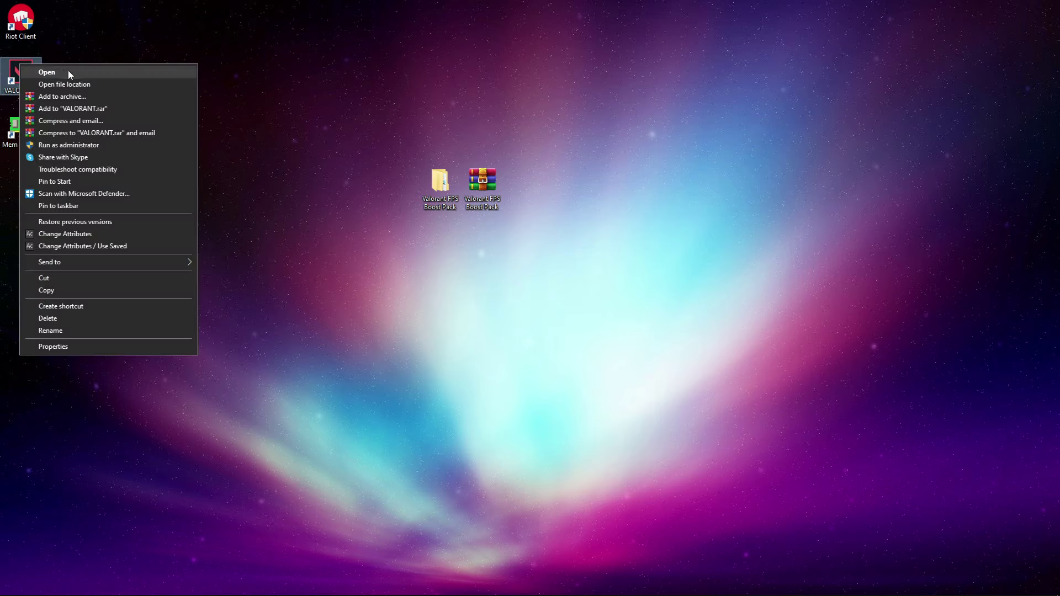
left_click(58, 72)
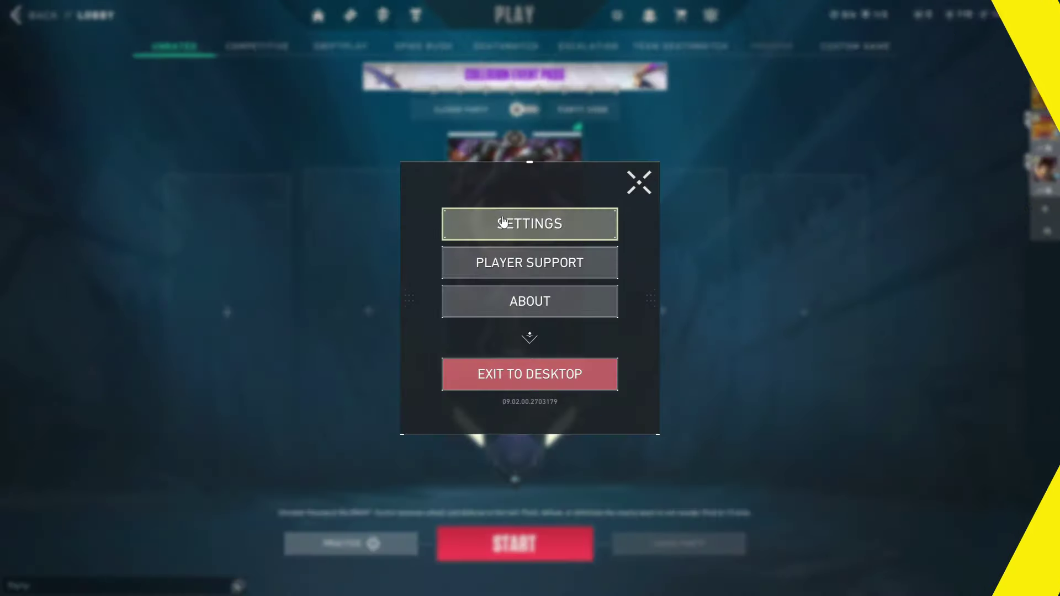
- Open VALORANT's settings and set the video Display Mode to Fullscreen
left_click(503, 223)
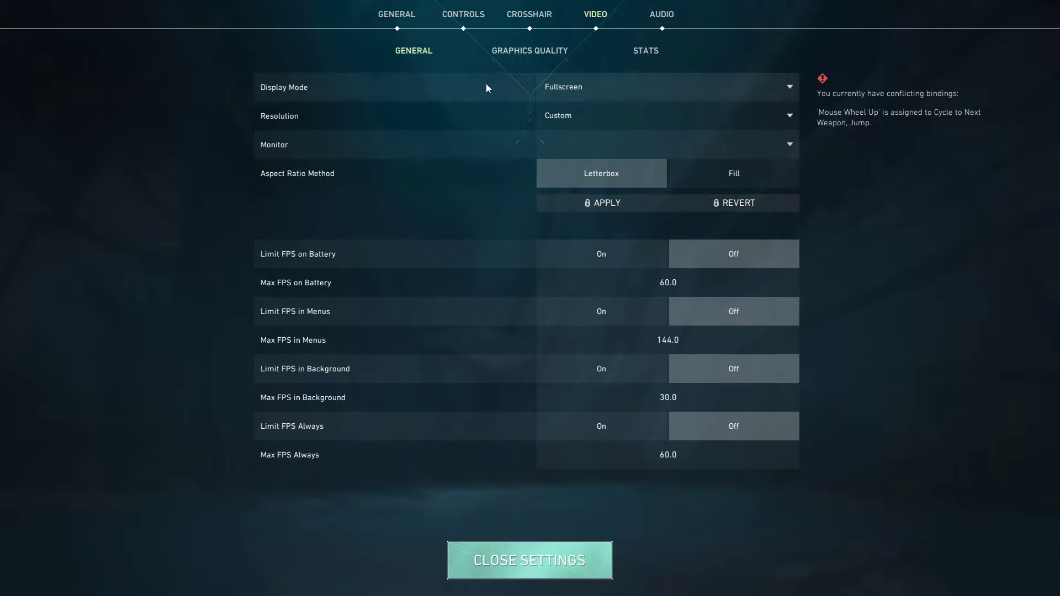
left_click(561, 89)
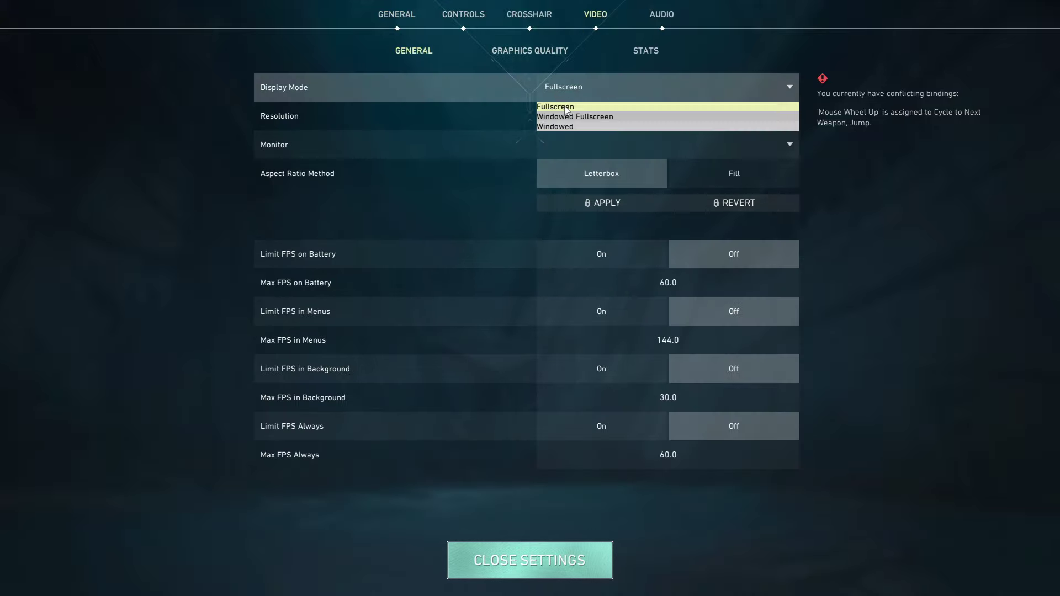
left_click(558, 105)
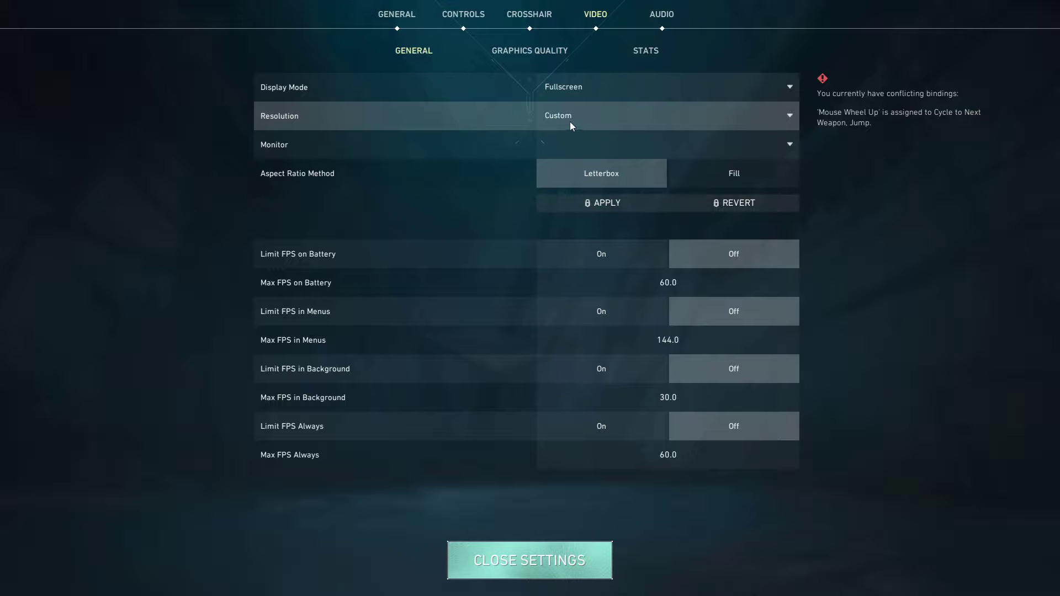
- Set Material Quality, Texture Quality, Detail Quality and UI Quality to Low in the graphics quality settings
left_click(540, 54)
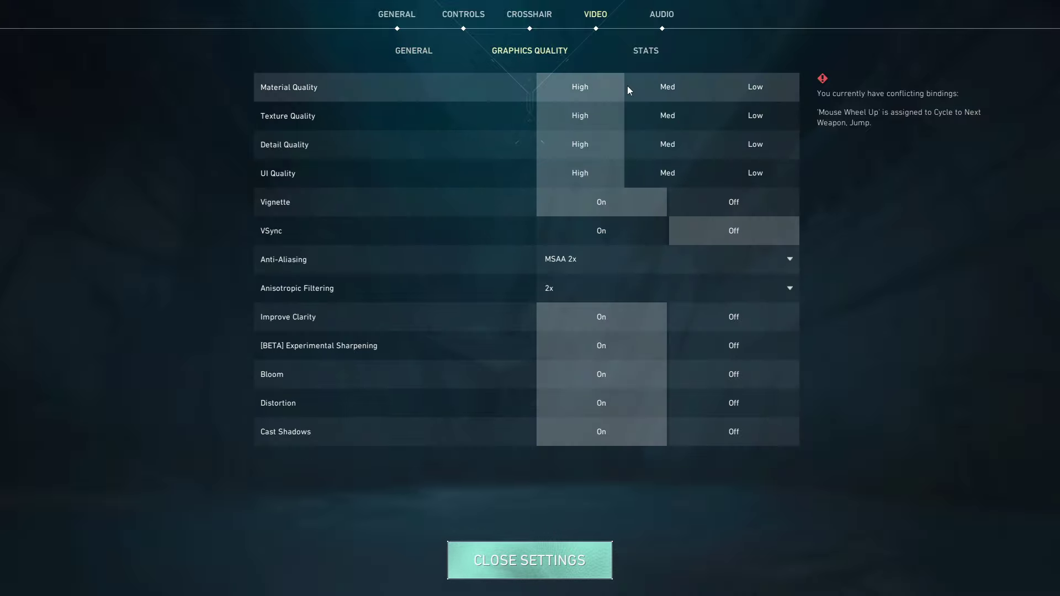
left_click(737, 91)
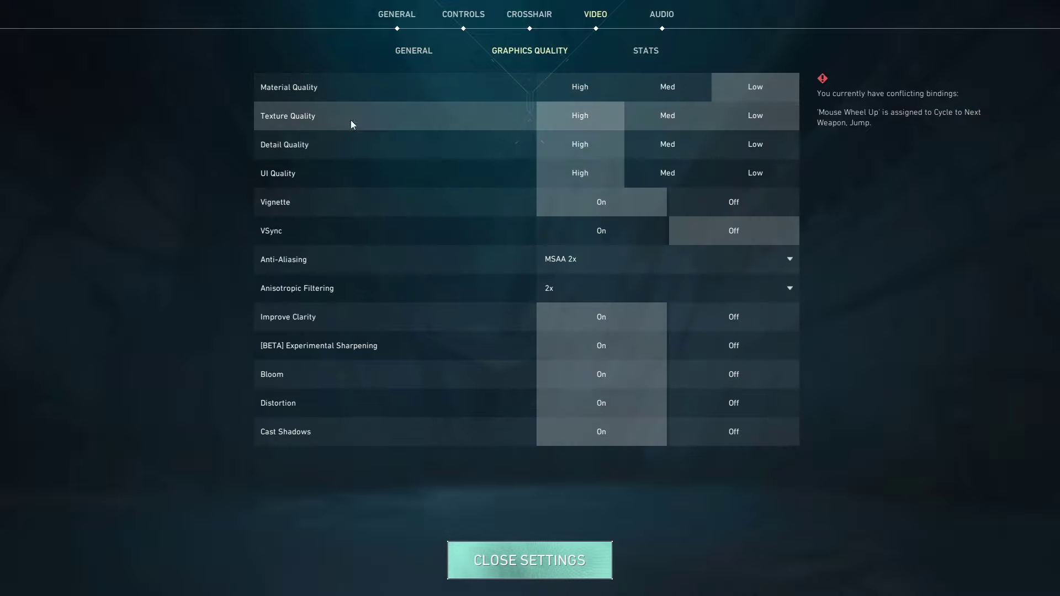
left_click(728, 120)
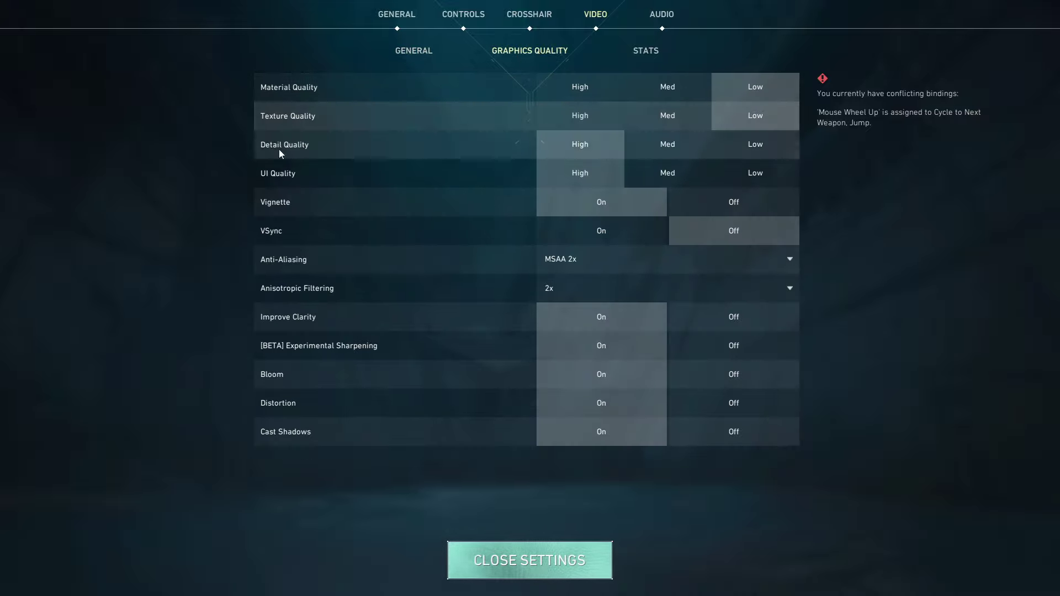
left_click(748, 144)
left_click(768, 173)
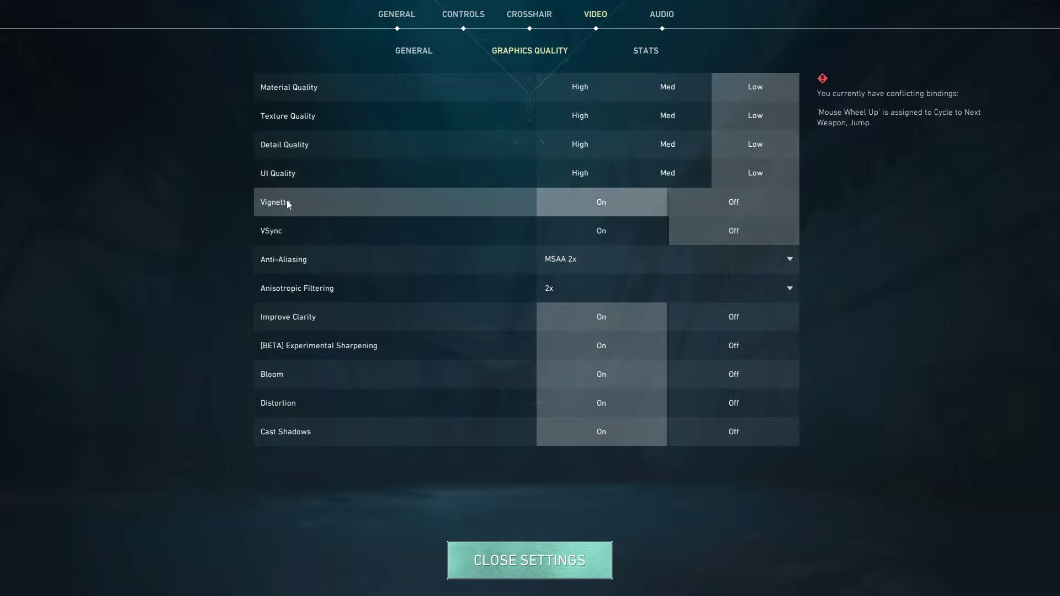
- Turn Vignette off and set Anti-Aliasing to None
left_click(700, 202)
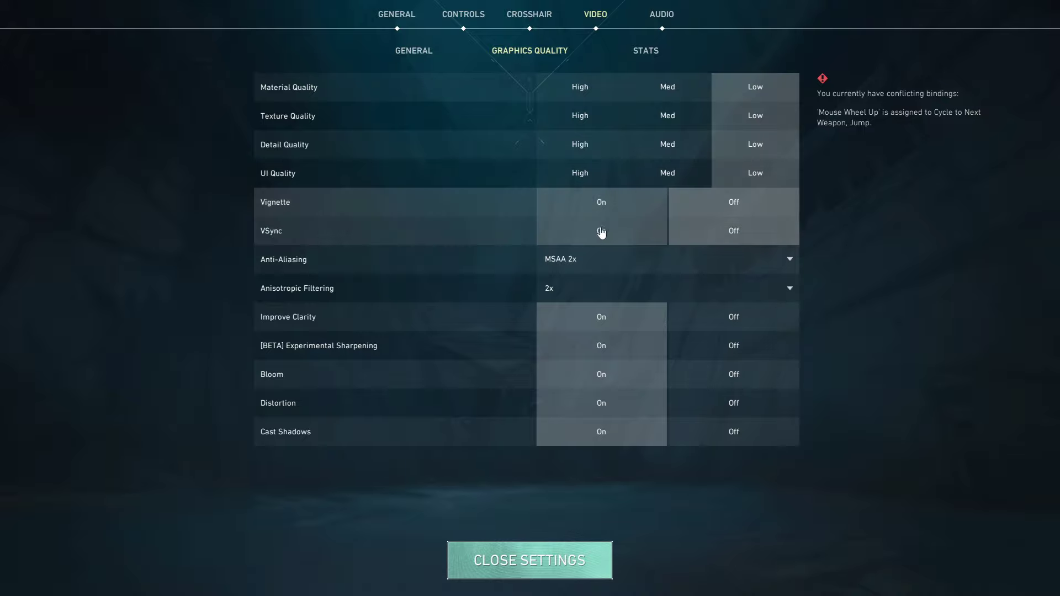
left_click(592, 266)
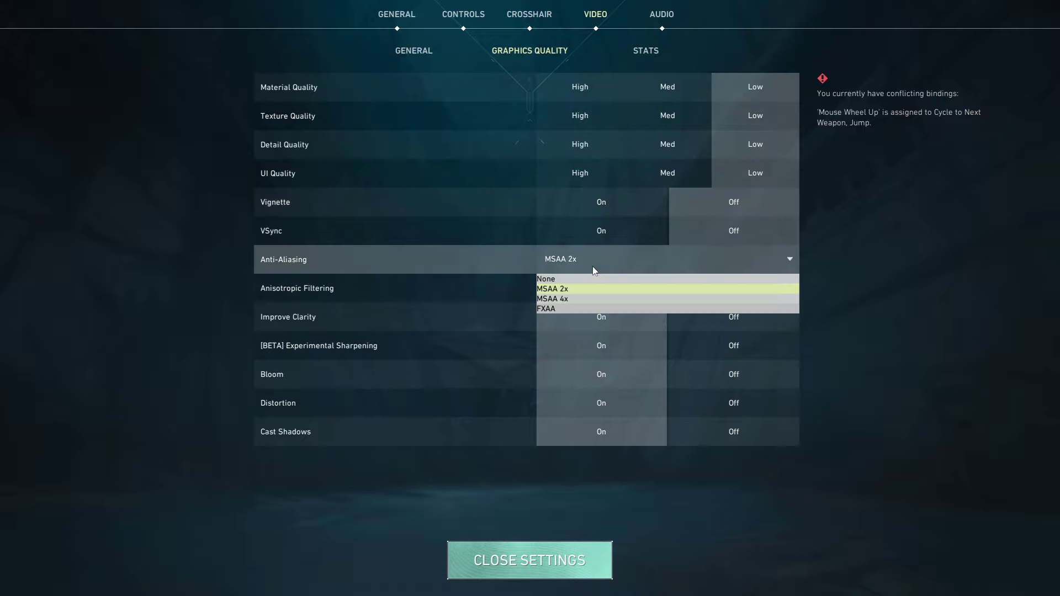
left_click(545, 279)
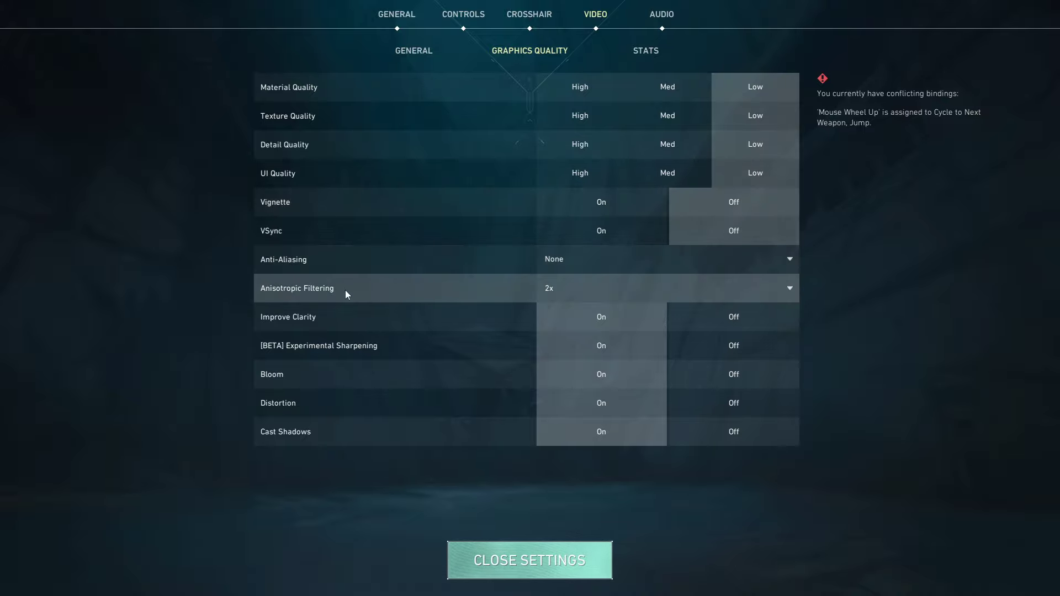
- Turn off Improve Clarity, [BETA] Experimental Sharpening and Cast Shadows
left_click(711, 316)
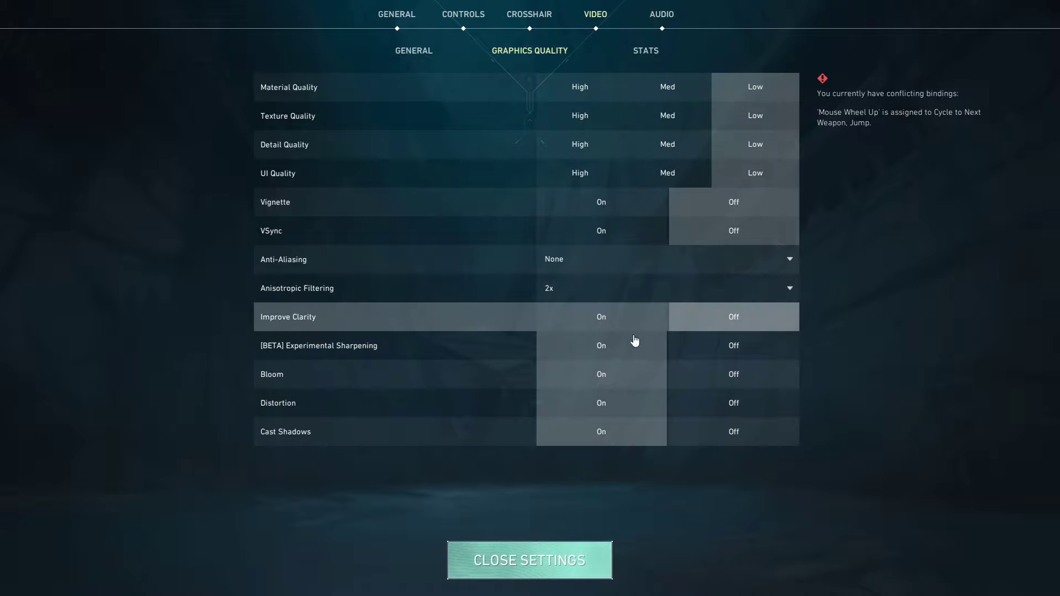
left_click(730, 353)
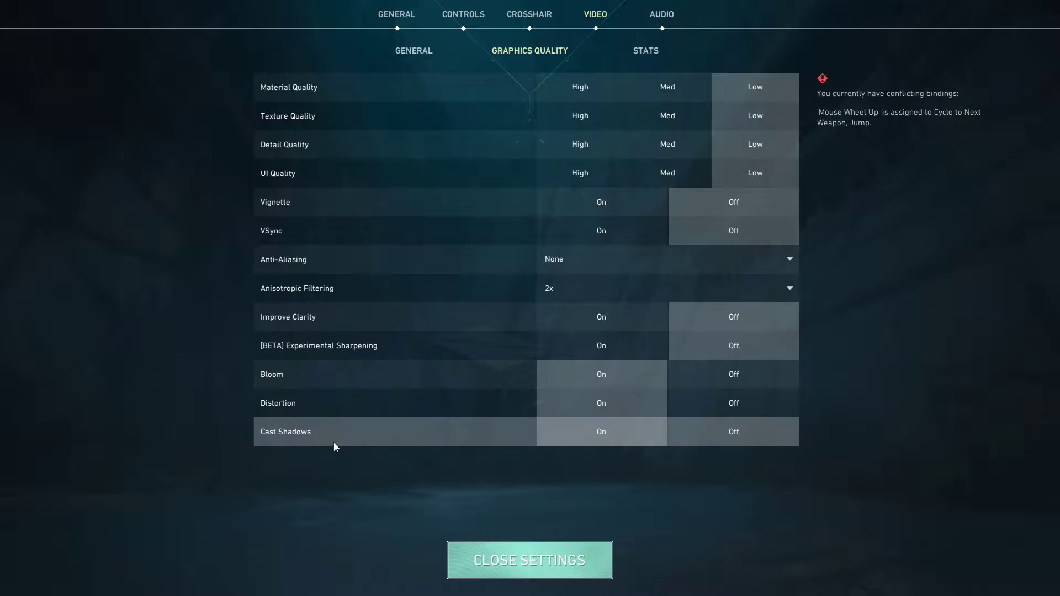
mouse_move(274, 435)
left_click(713, 439)
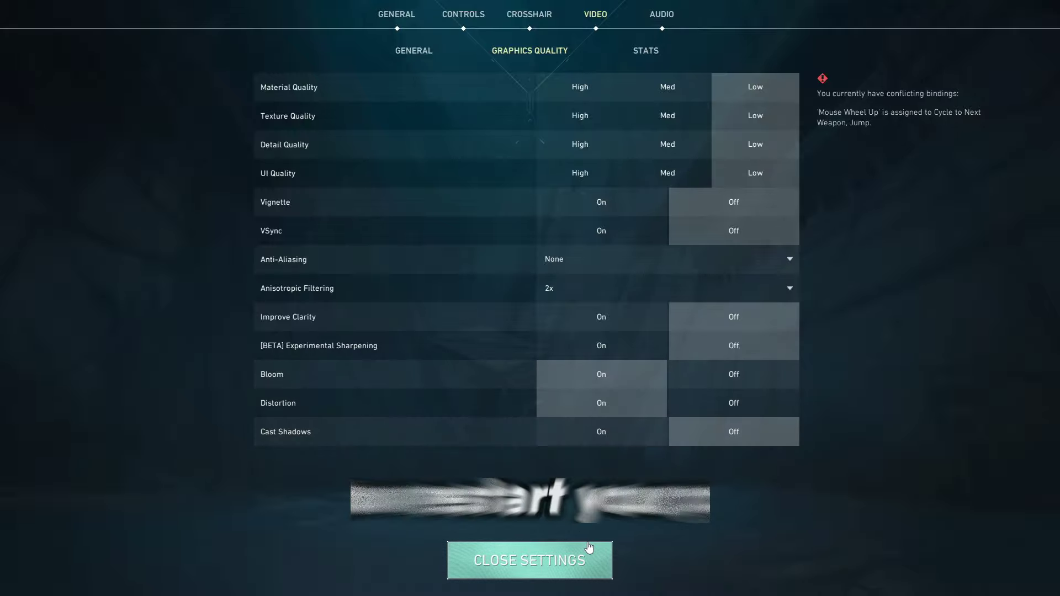